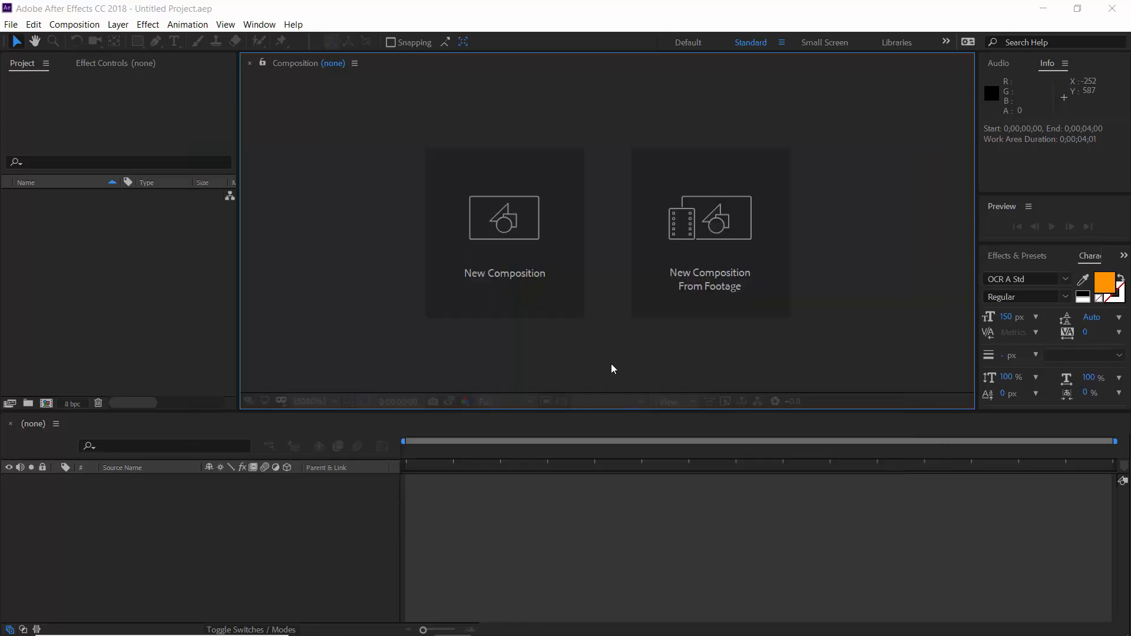
Step: Create a new 1280 x 720 composition at 29.97 fps with an 8-second duration
click(537, 297)
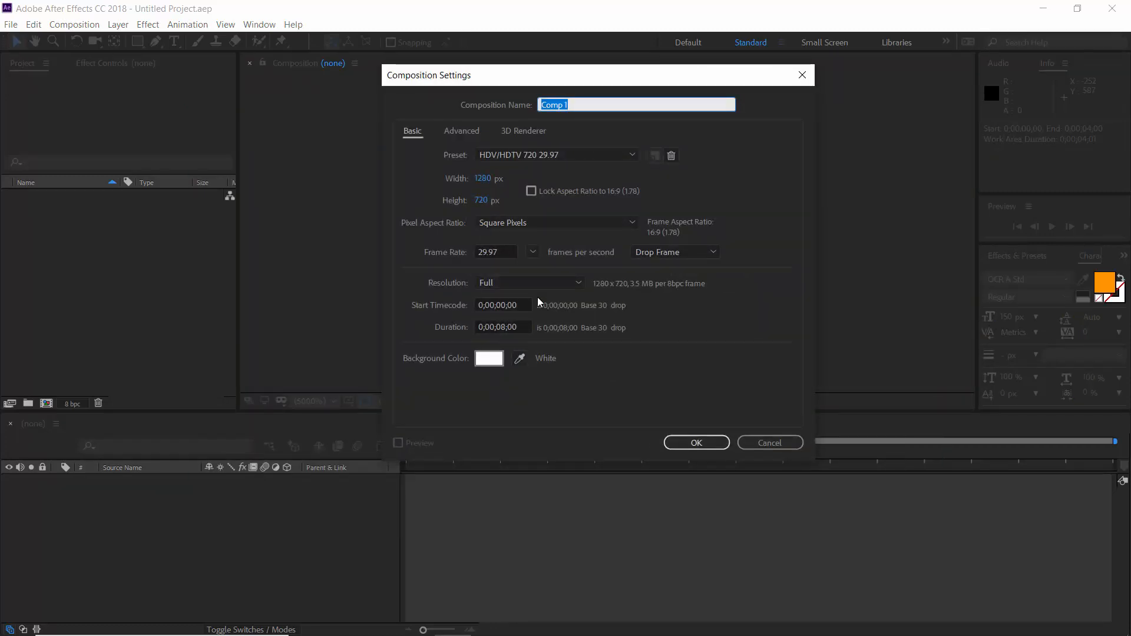
click(691, 447)
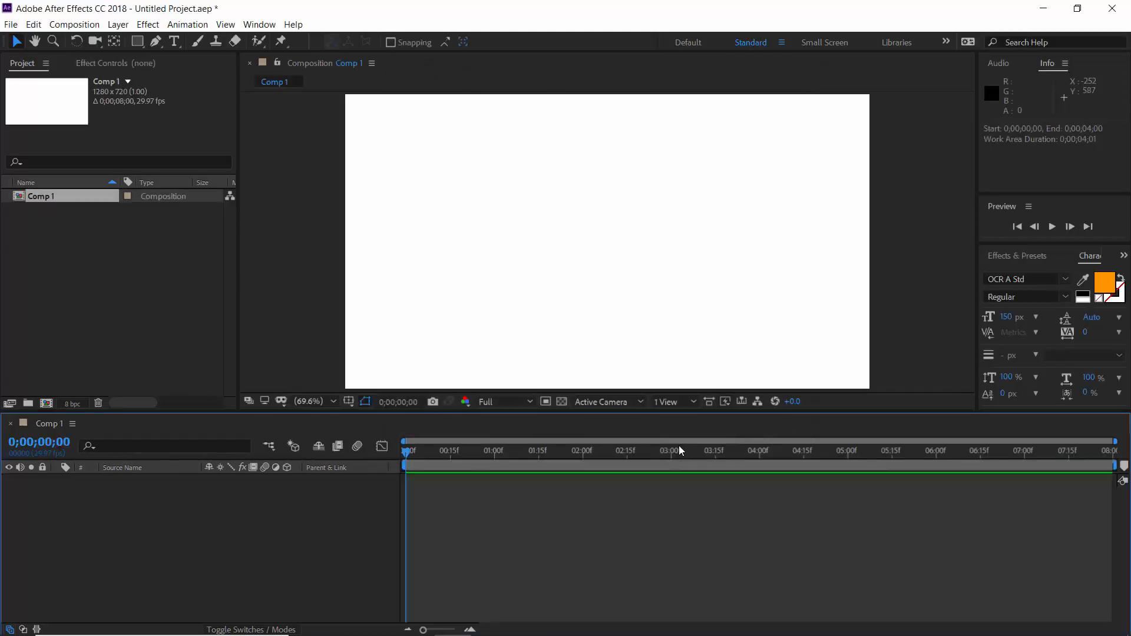
Step: Add a full-frame solid background layer in dark cyan 051B19 and lock it
click(118, 24)
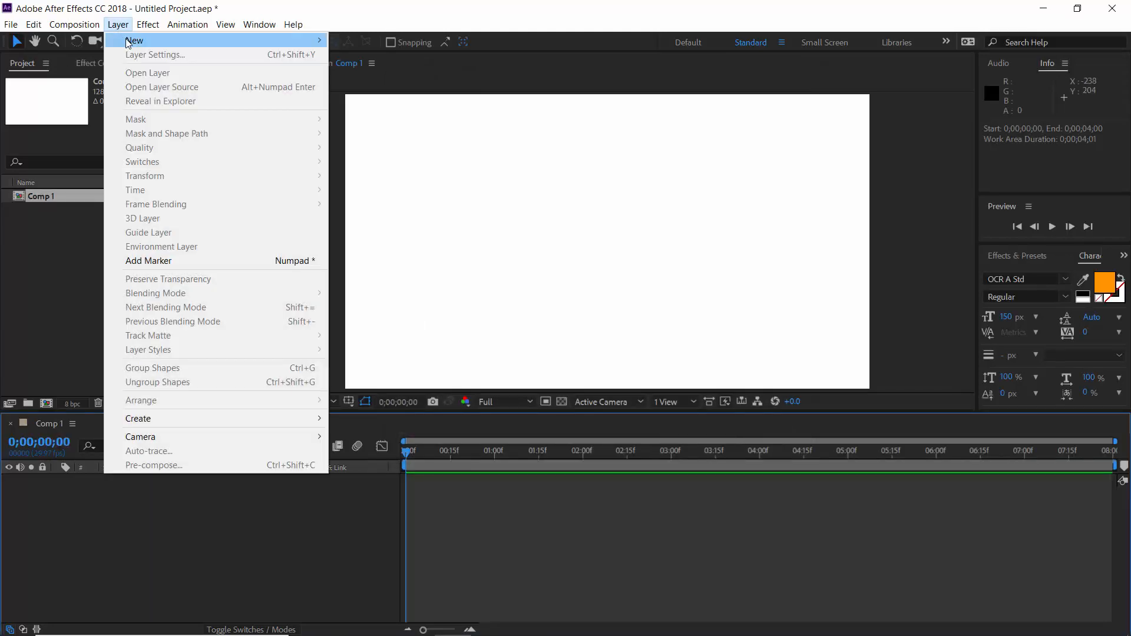
mouse_move(137, 40)
click(340, 51)
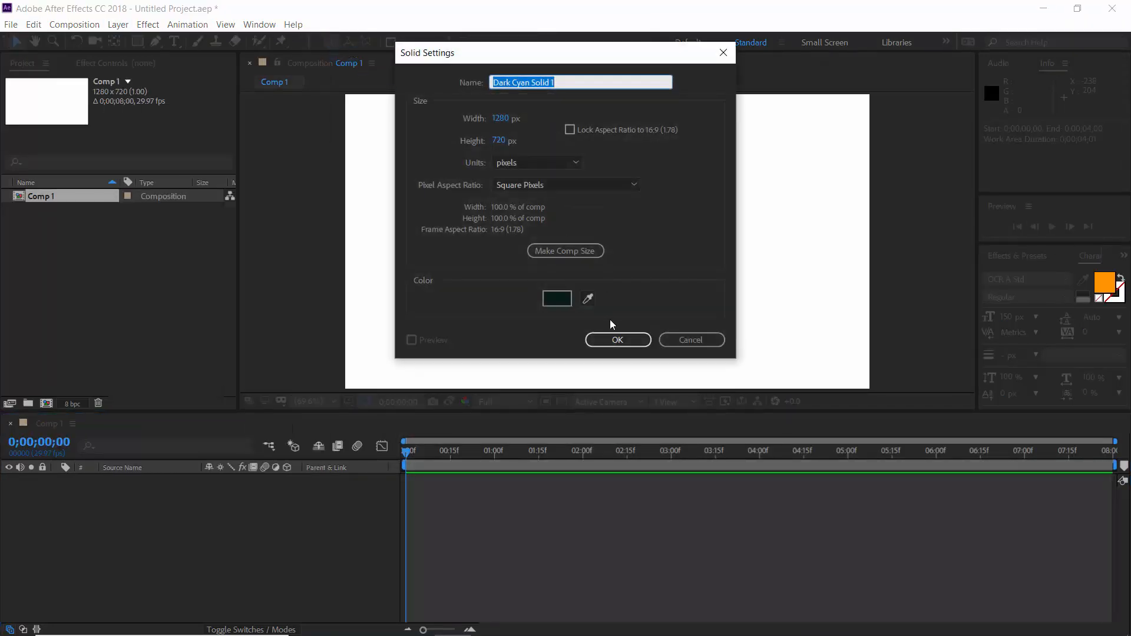
click(560, 304)
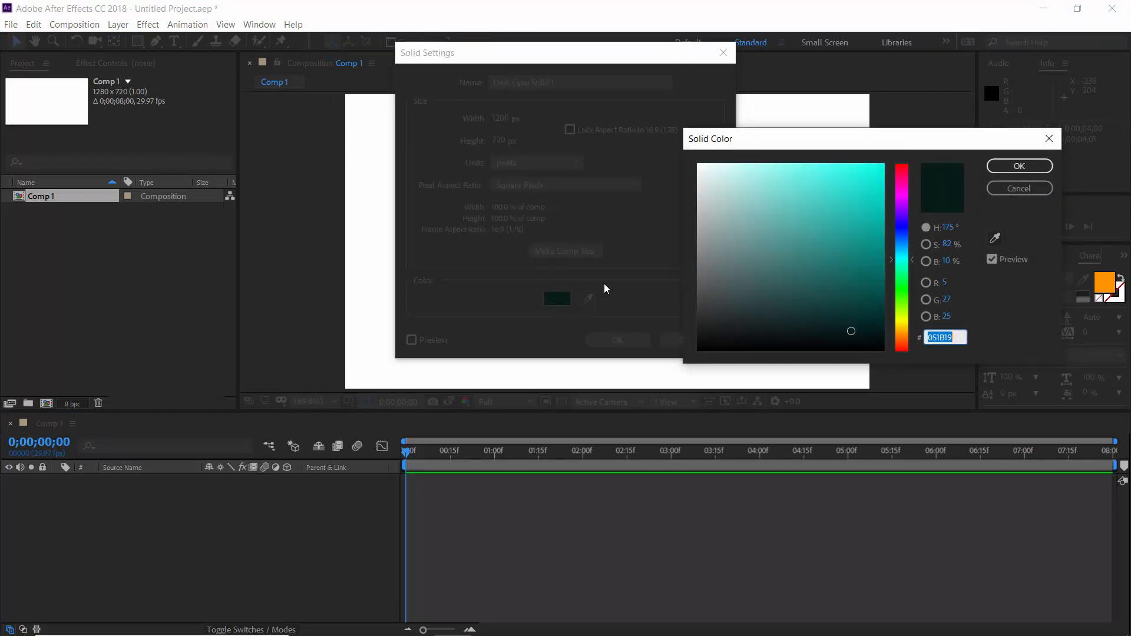
click(1020, 166)
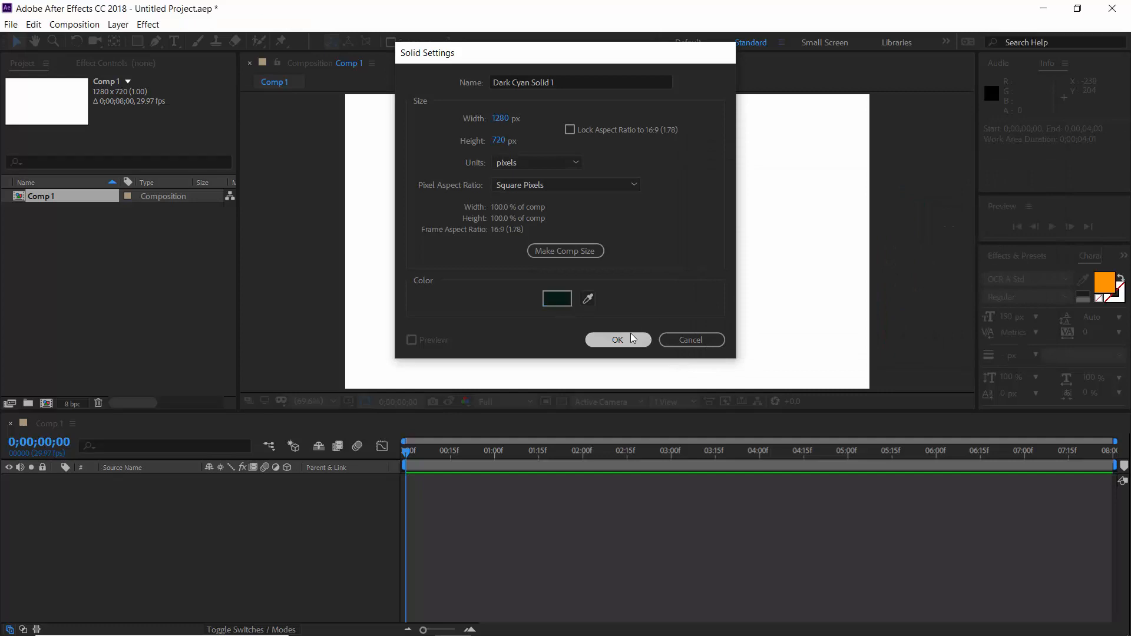
click(630, 333)
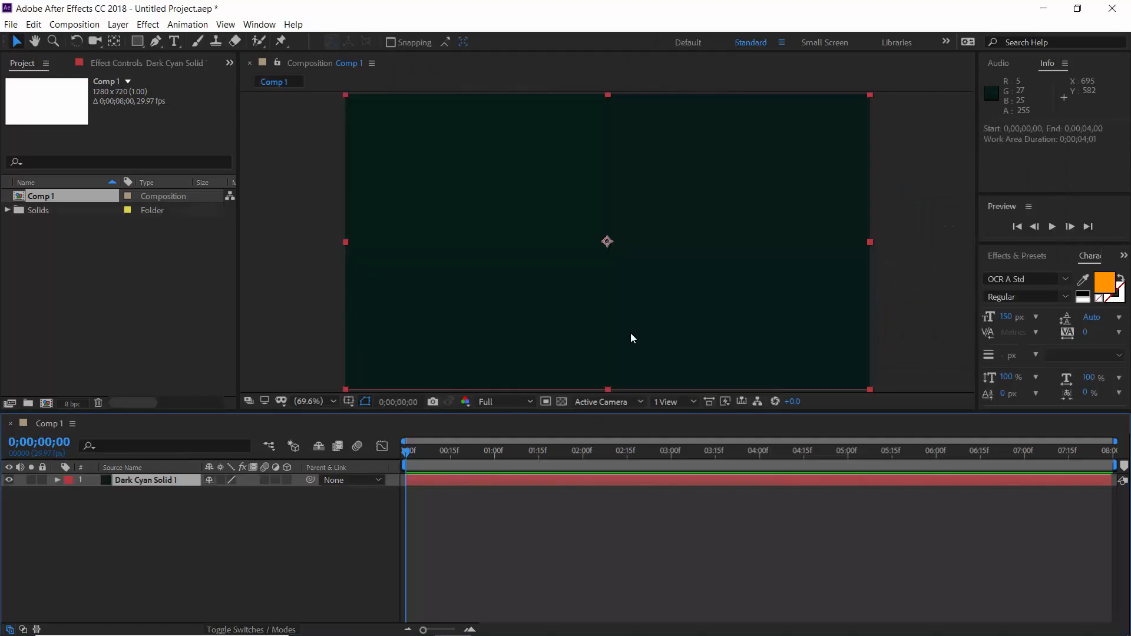
click(41, 484)
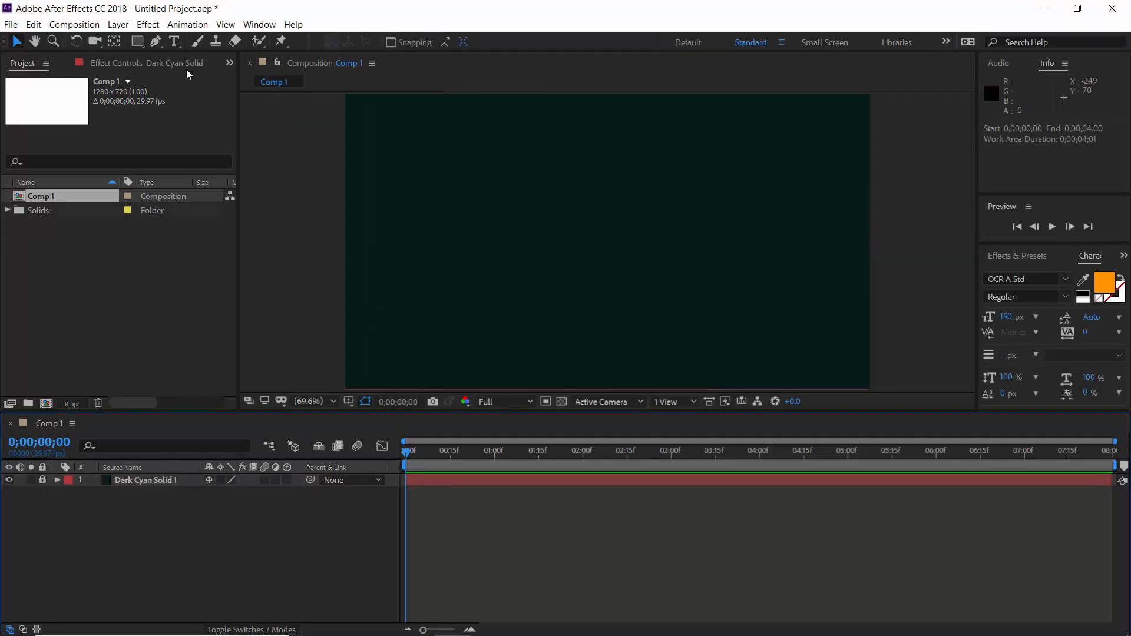
Step: Add the text MOTION over the background in orange 150 px OCR A Std
click(176, 42)
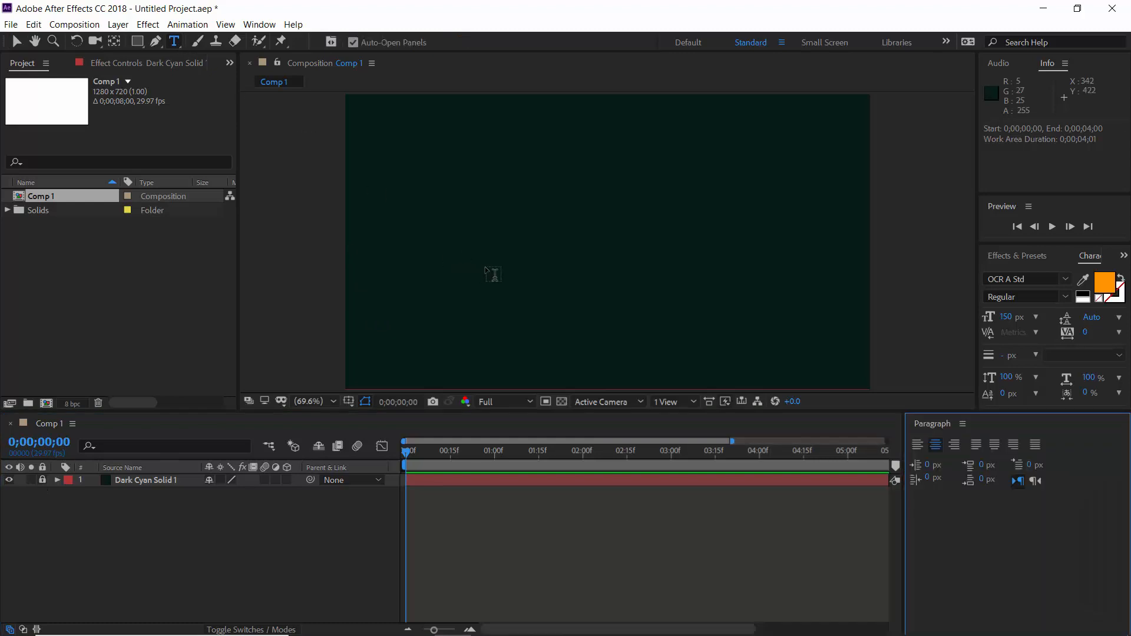
click(494, 275)
text(MOTION)
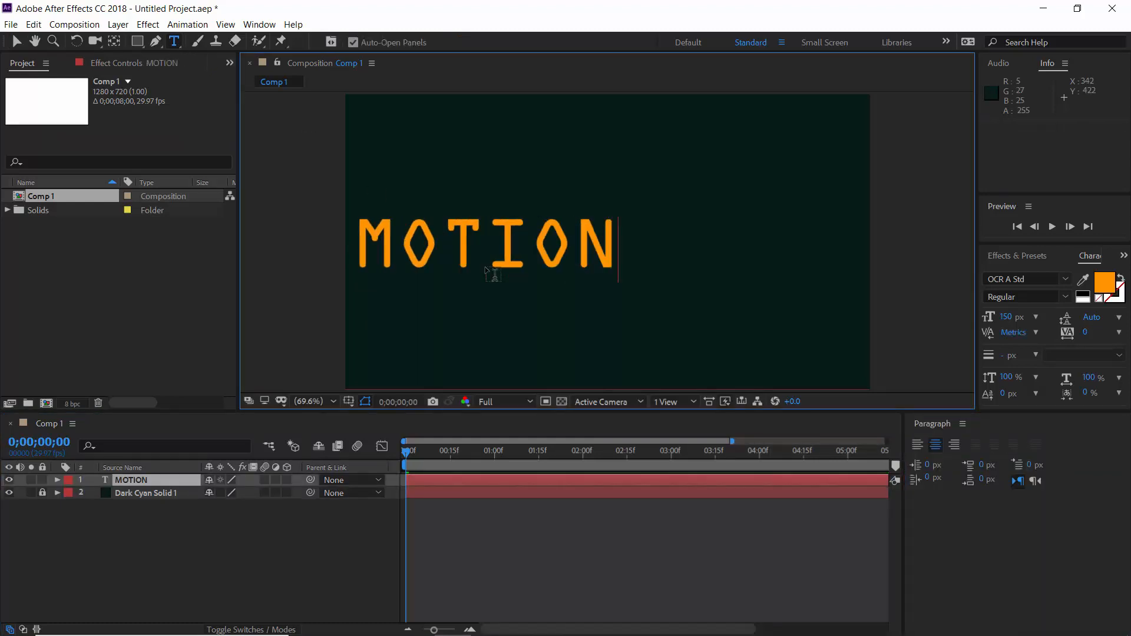
click(18, 42)
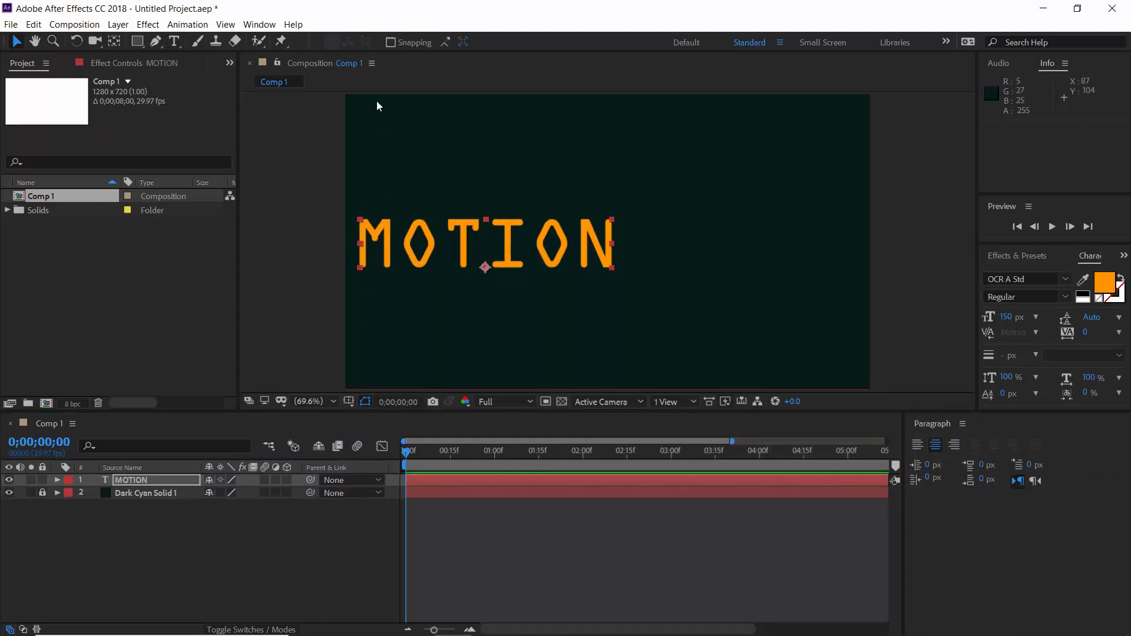
Step: Align the MOTION text horizontally and vertically to the centre of the composition
click(270, 26)
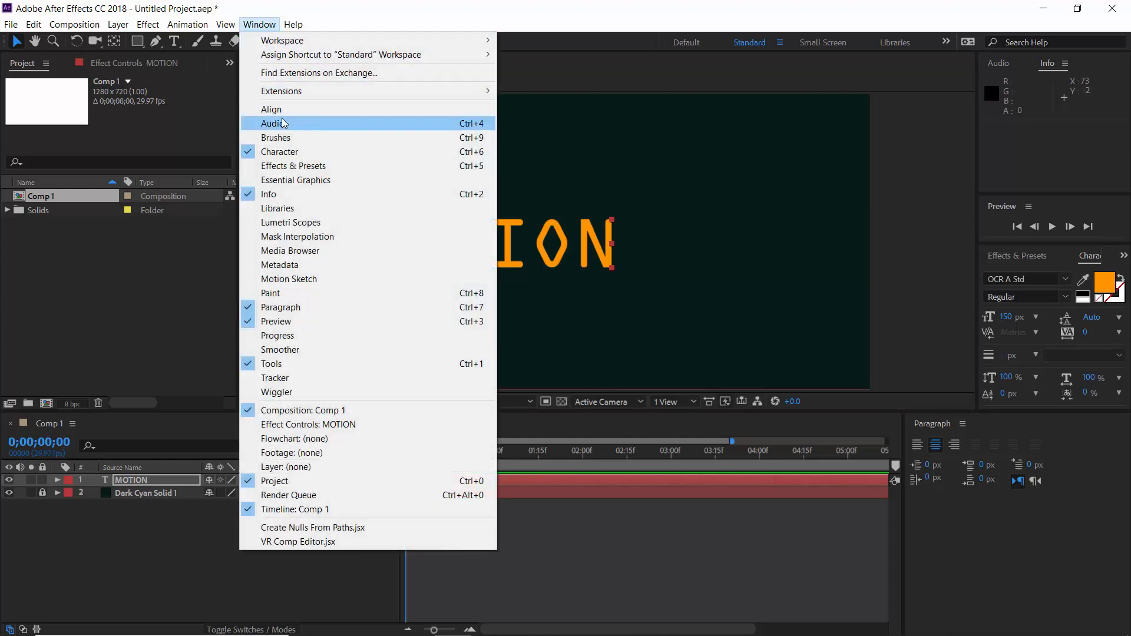
click(280, 110)
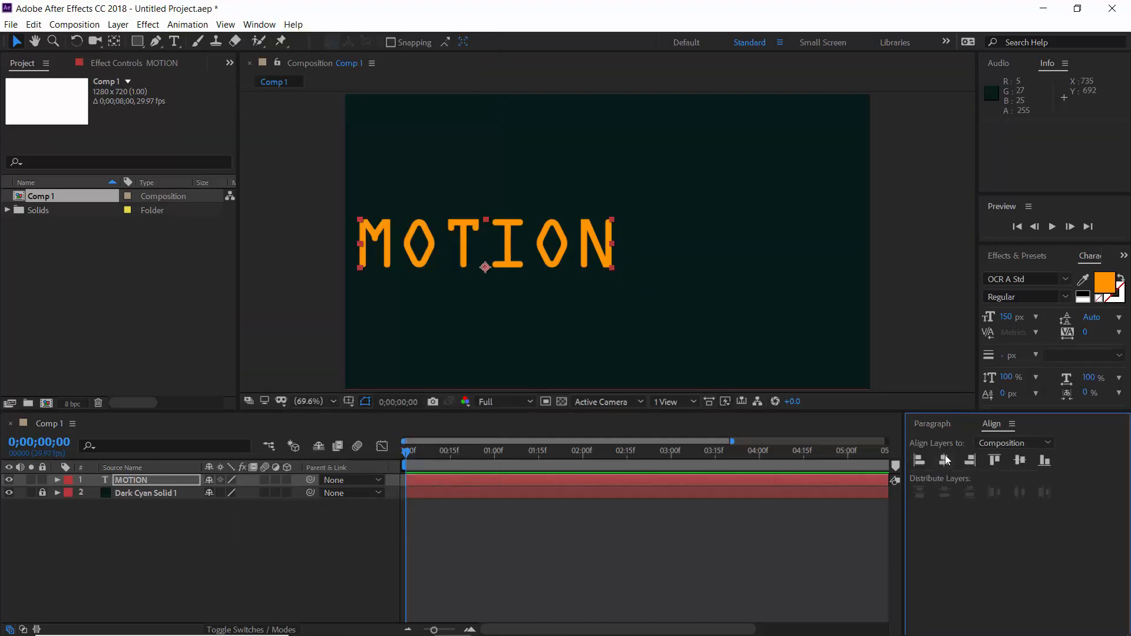
click(944, 461)
click(1020, 461)
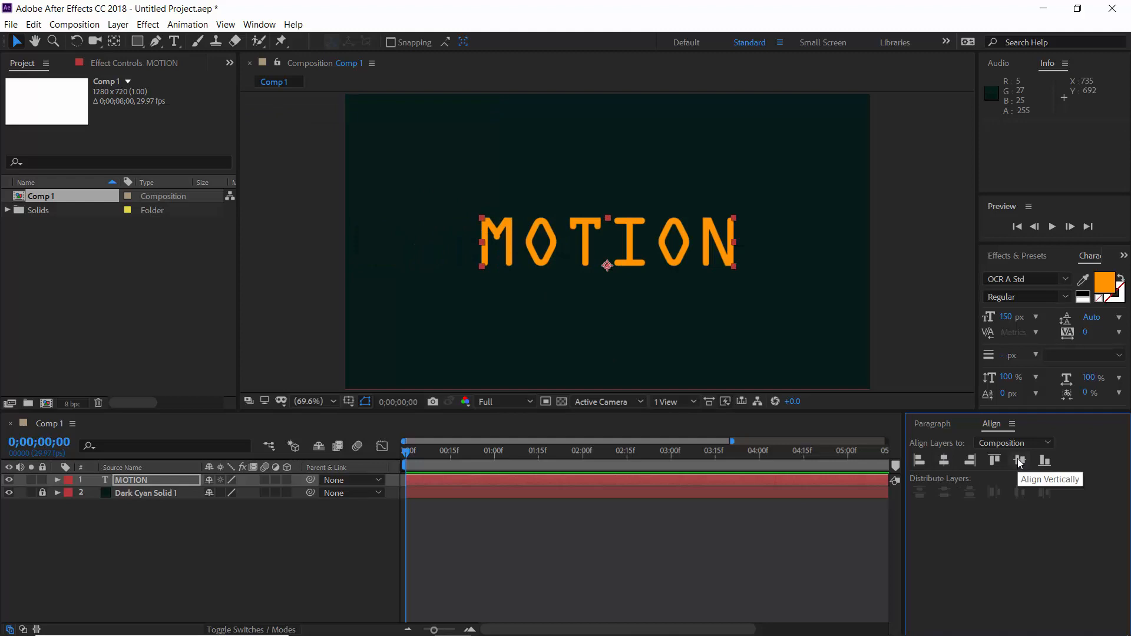
Step: Close the Align and Paragraph panels to give the timeline its full width
click(1012, 424)
click(978, 425)
click(961, 425)
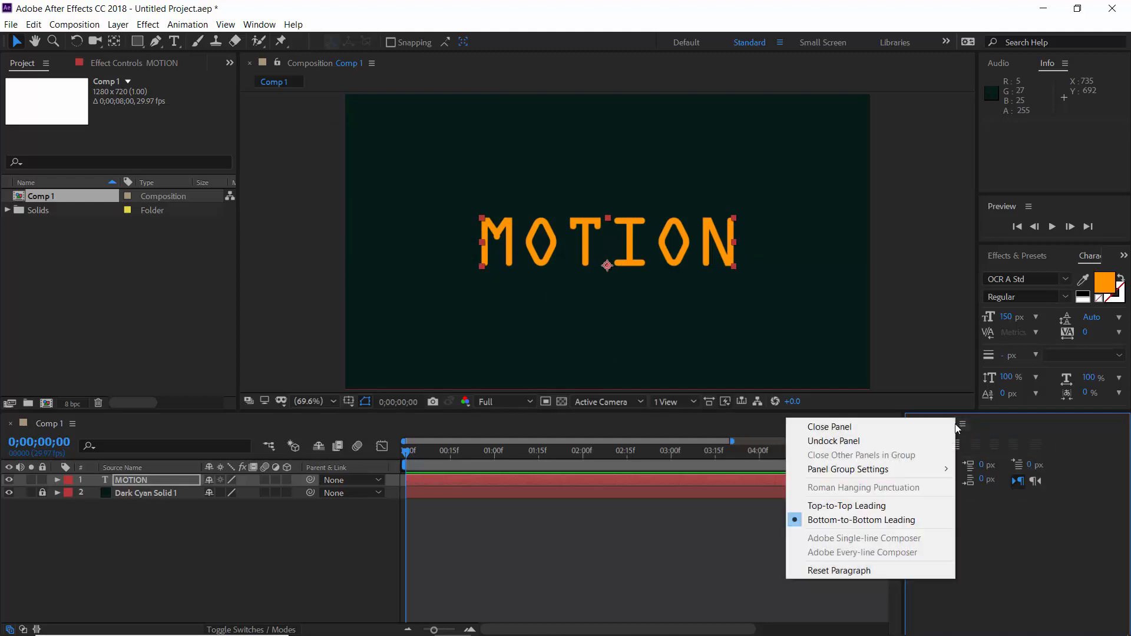
click(947, 428)
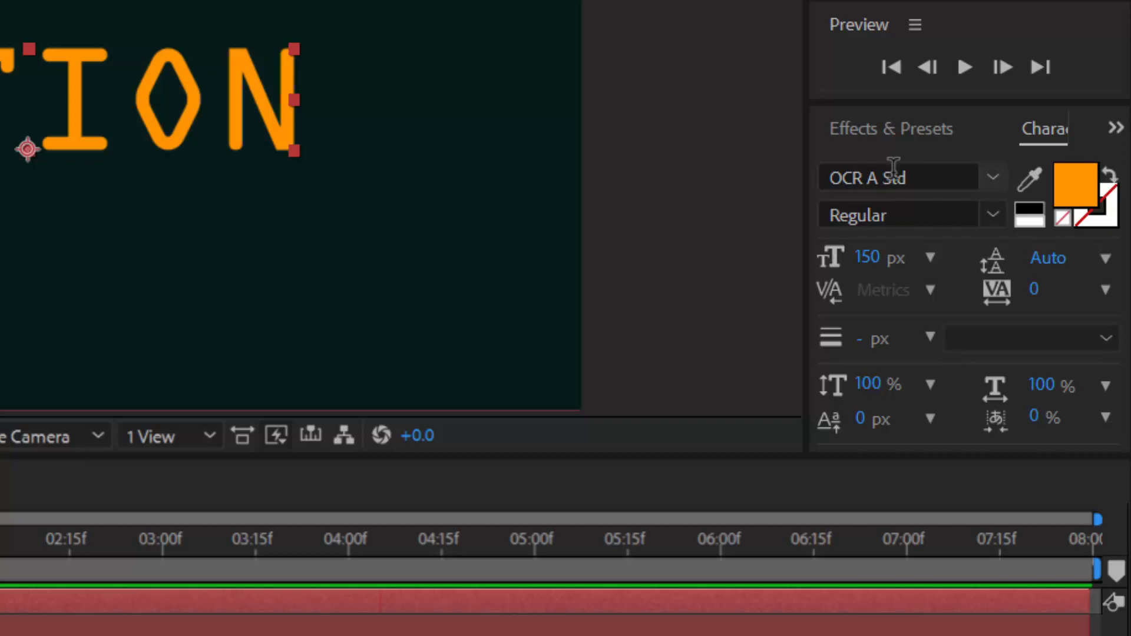
Step: Find the Stylize Mosaic effect by searching for mosa and apply it to the MOTION text layer
click(897, 137)
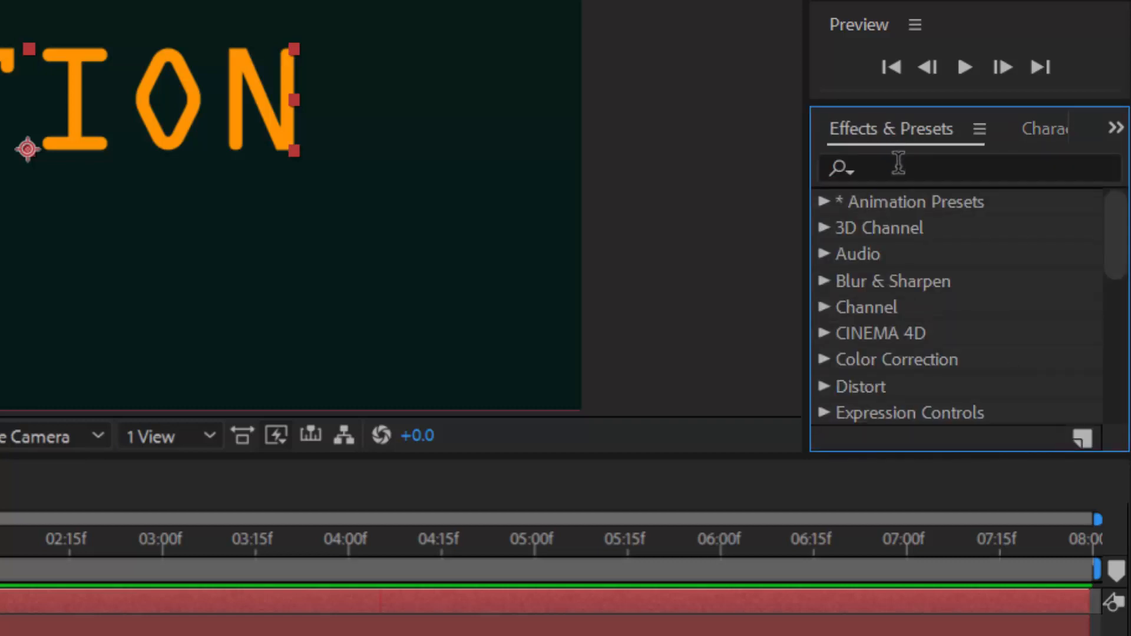
click(898, 163)
text(mosa)
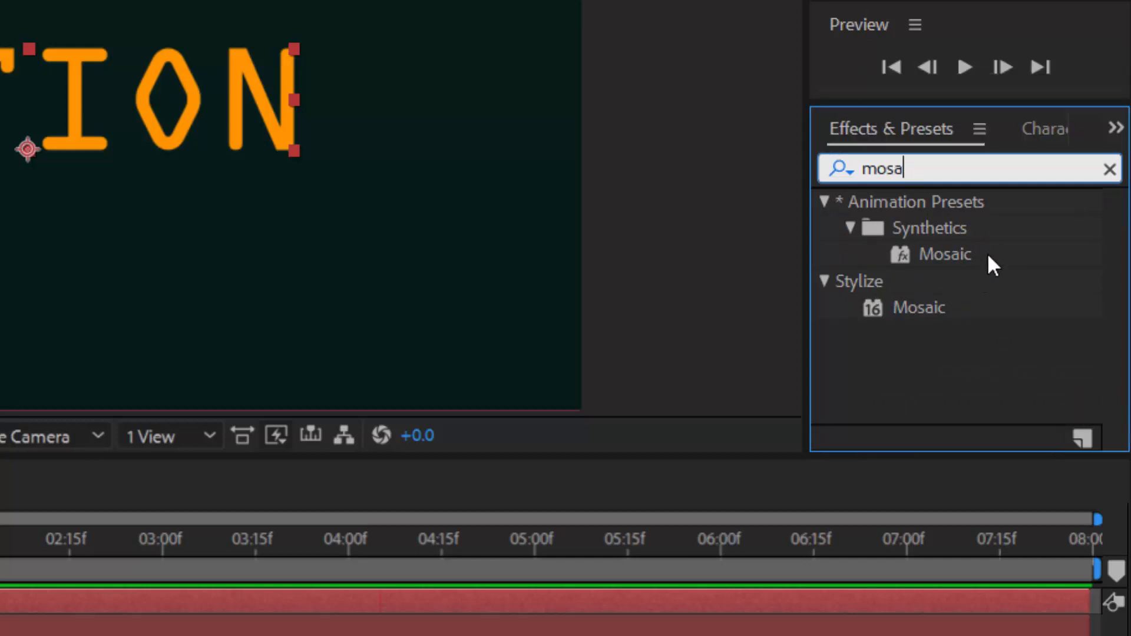
click(931, 311)
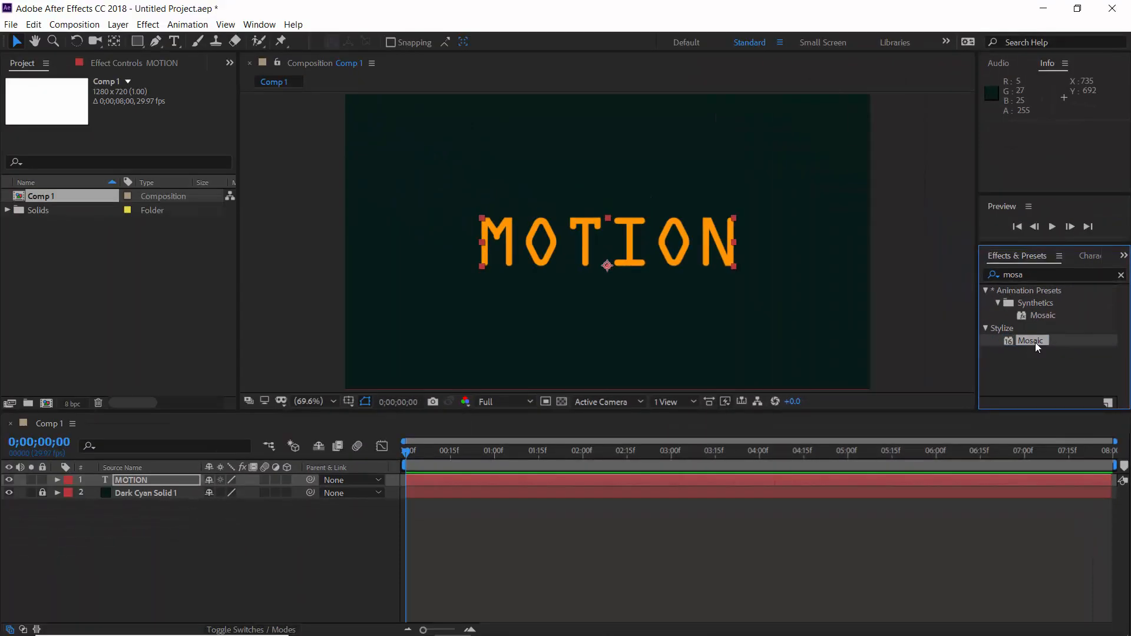
double_click(1037, 343)
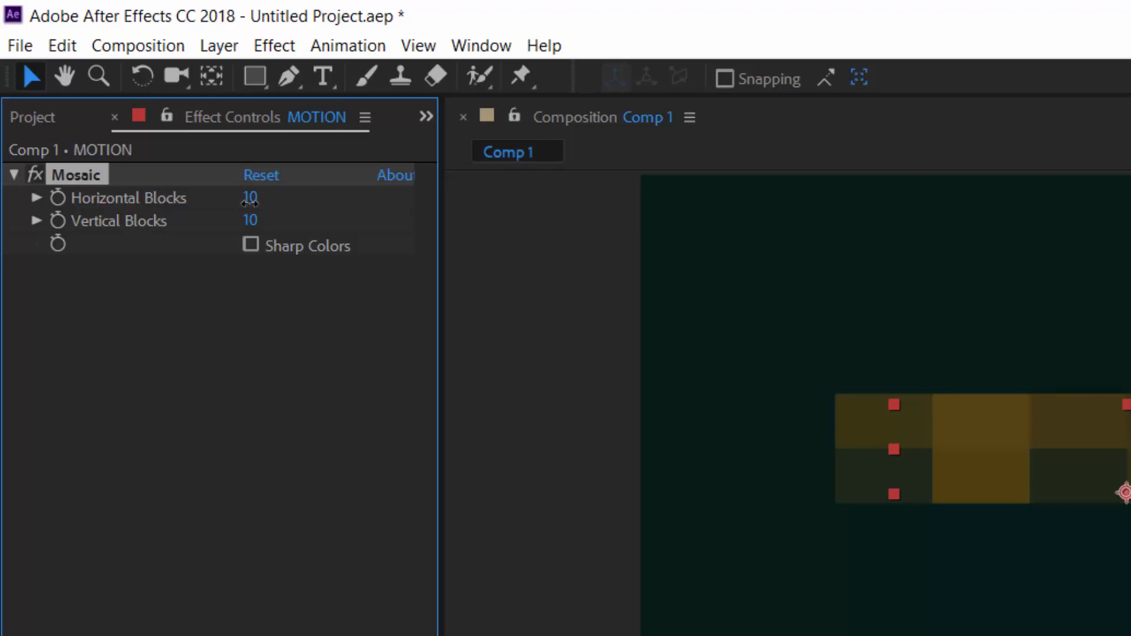
Step: Set the Mosaic effect to 22 horizontal and 20 vertical blocks and enable Sharp Colors
drag(250, 203, 258, 202)
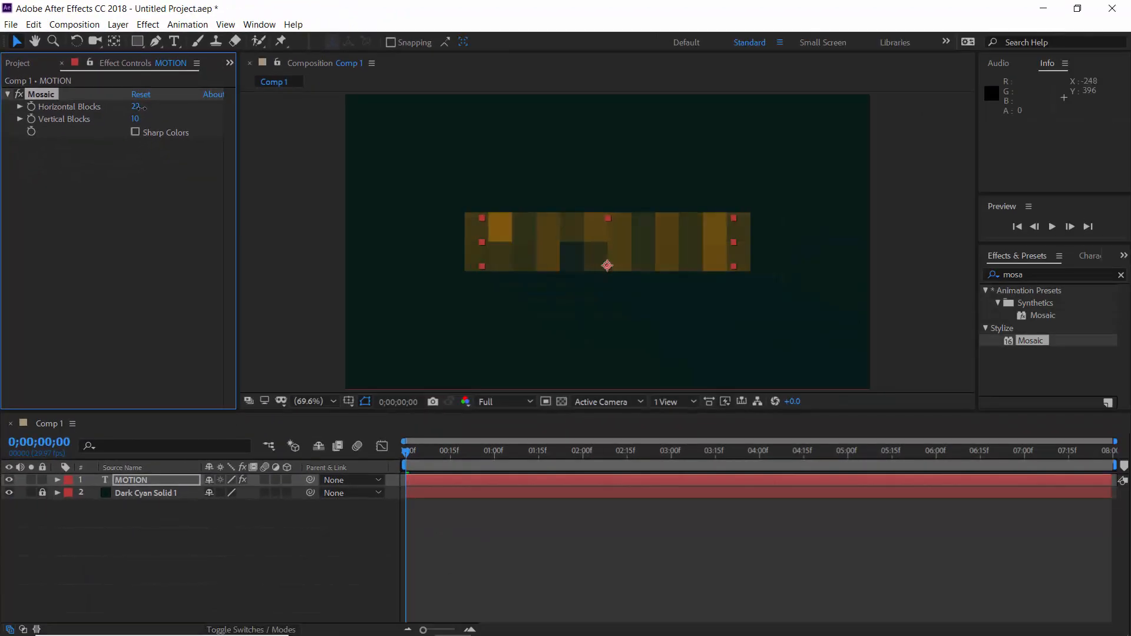
drag(138, 120, 145, 118)
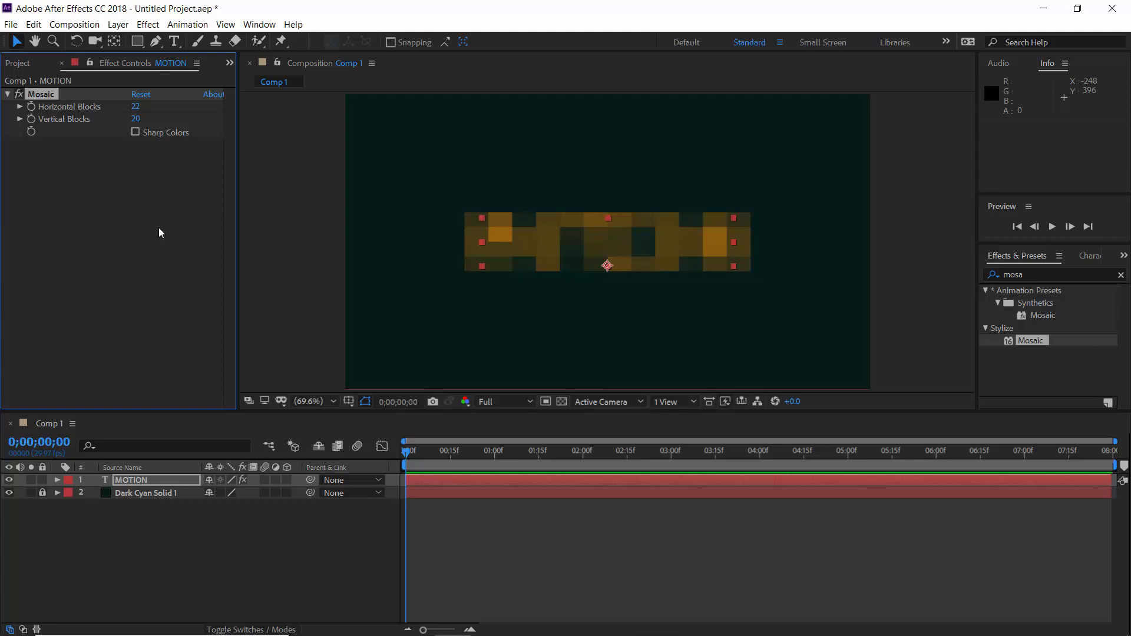
click(135, 132)
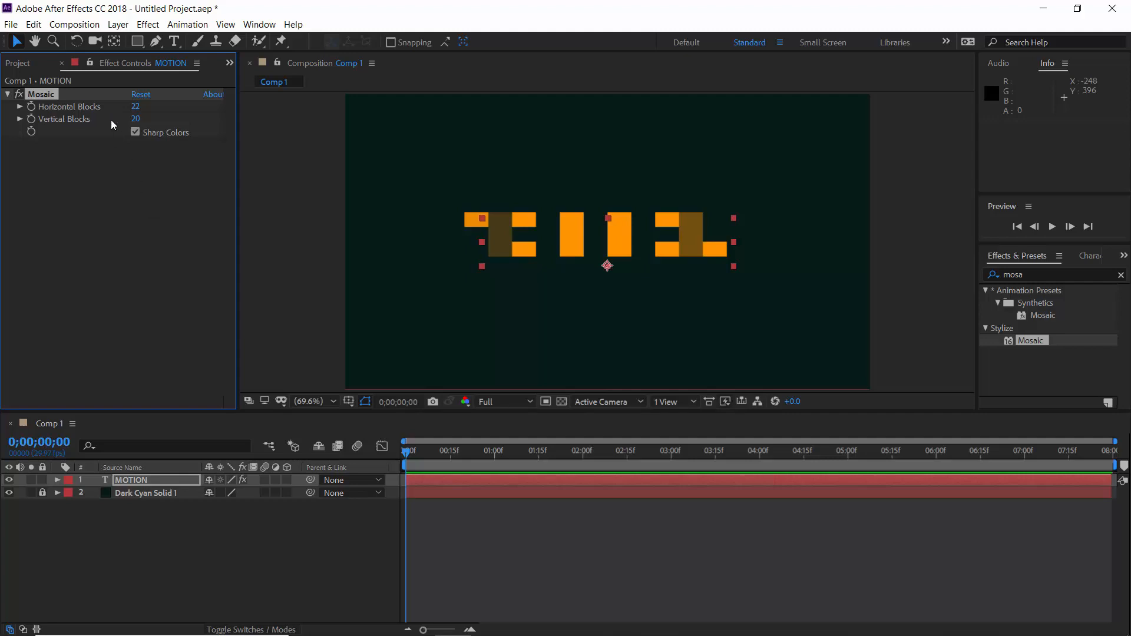
Step: Set the Mosaic's horizontal and vertical blocks to 1 and start keyframing both at 0;00;00;00
click(135, 108)
text(1)
key(Tab)
text(1)
key(Return)
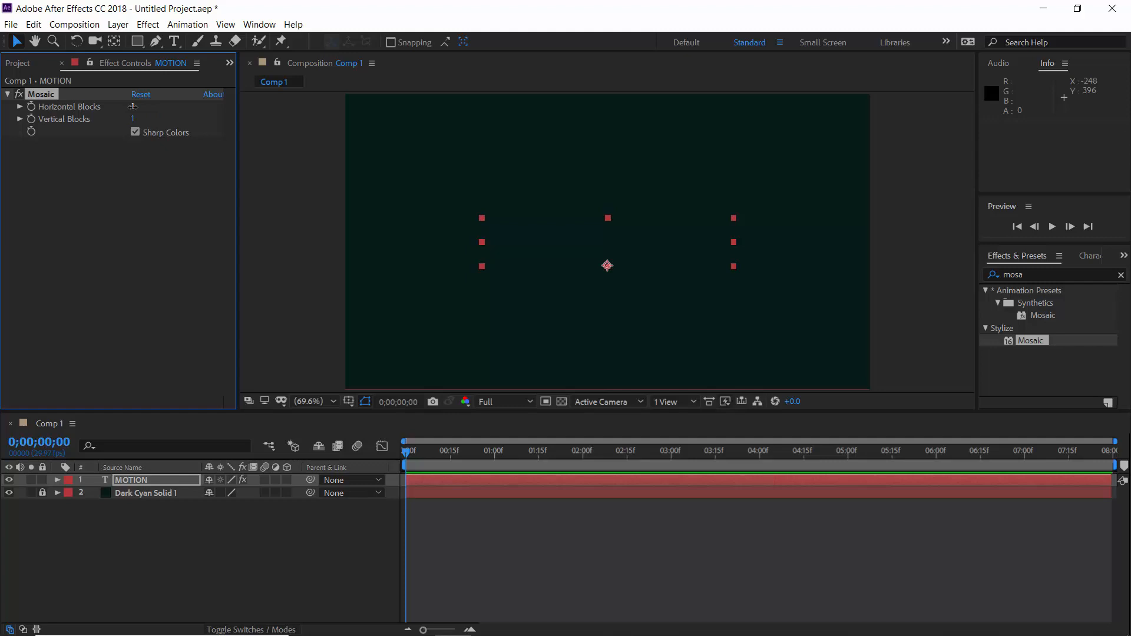
click(31, 107)
click(31, 119)
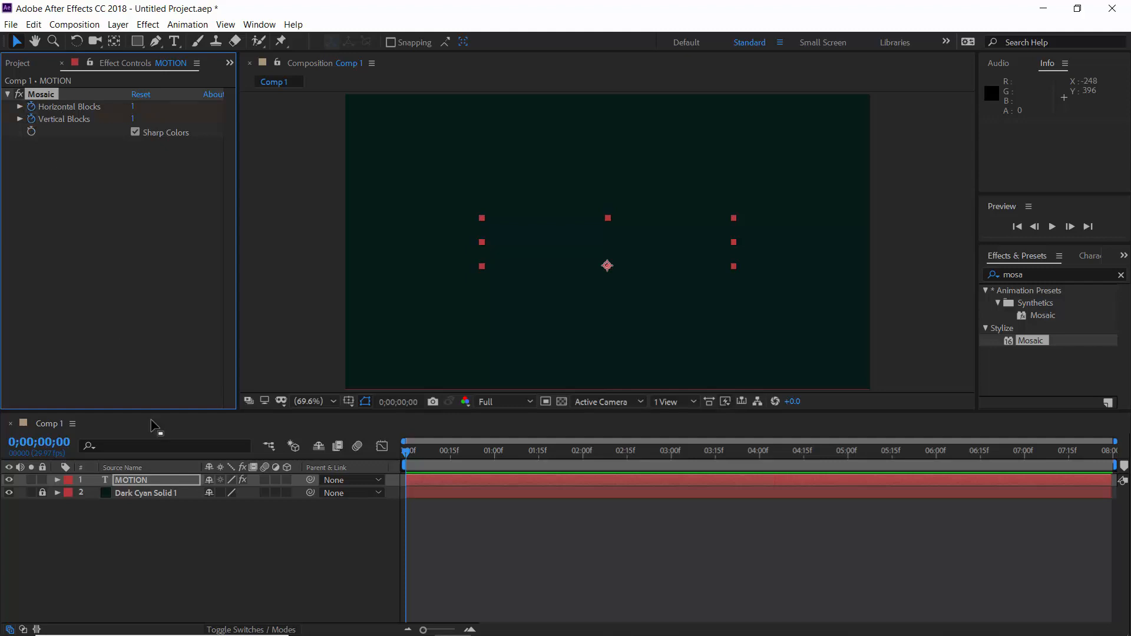
Step: Reveal the MOTION layer's keyframes and set both Mosaic block counts to 10 at 0;00;00;05
click(168, 478)
key(u)
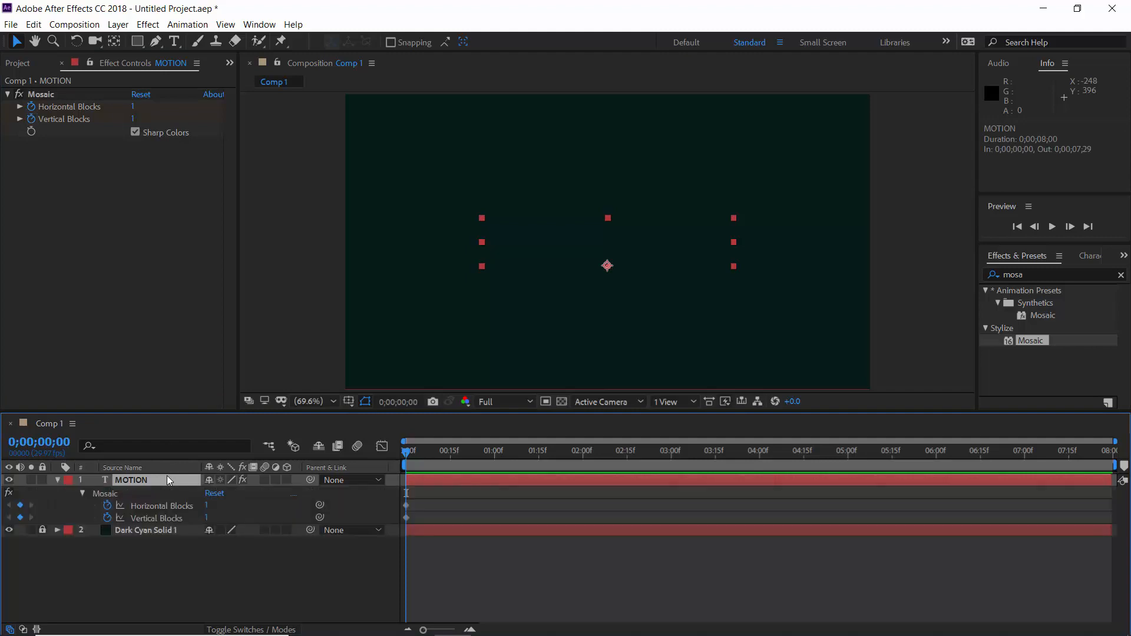
key(equal)
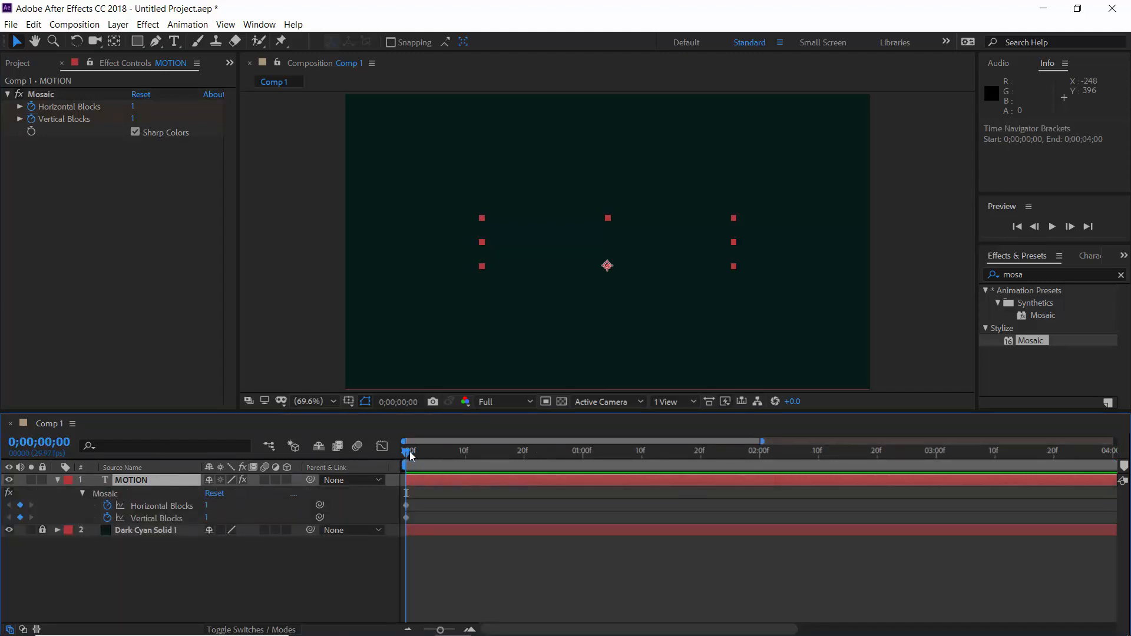
drag(406, 453, 435, 459)
click(207, 505)
text(10)
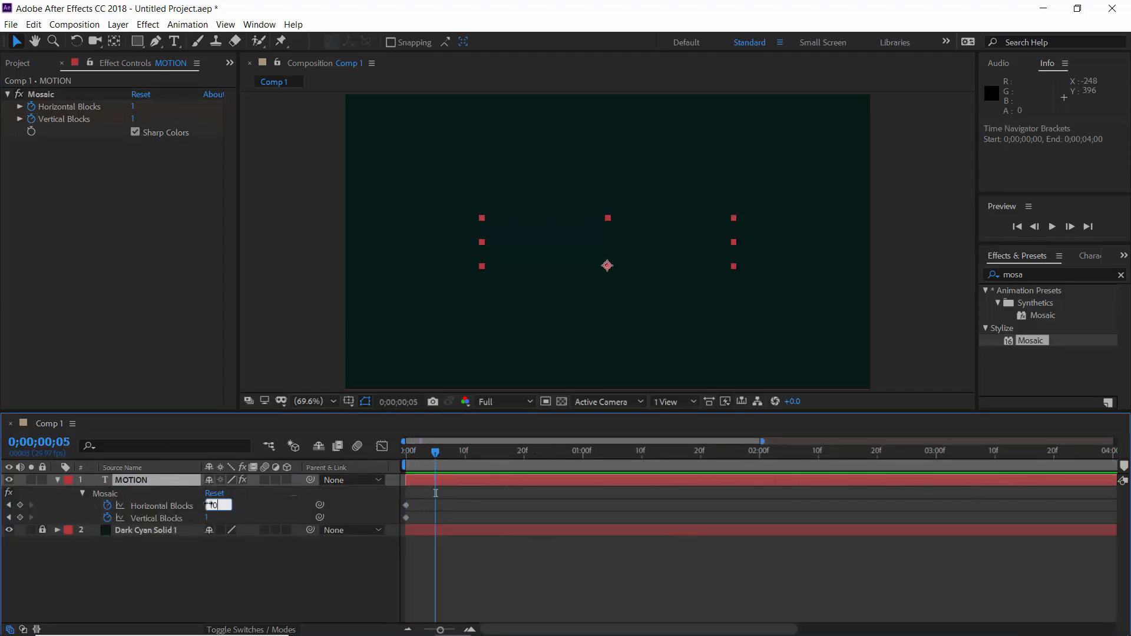
key(Tab)
text(10)
key(Return)
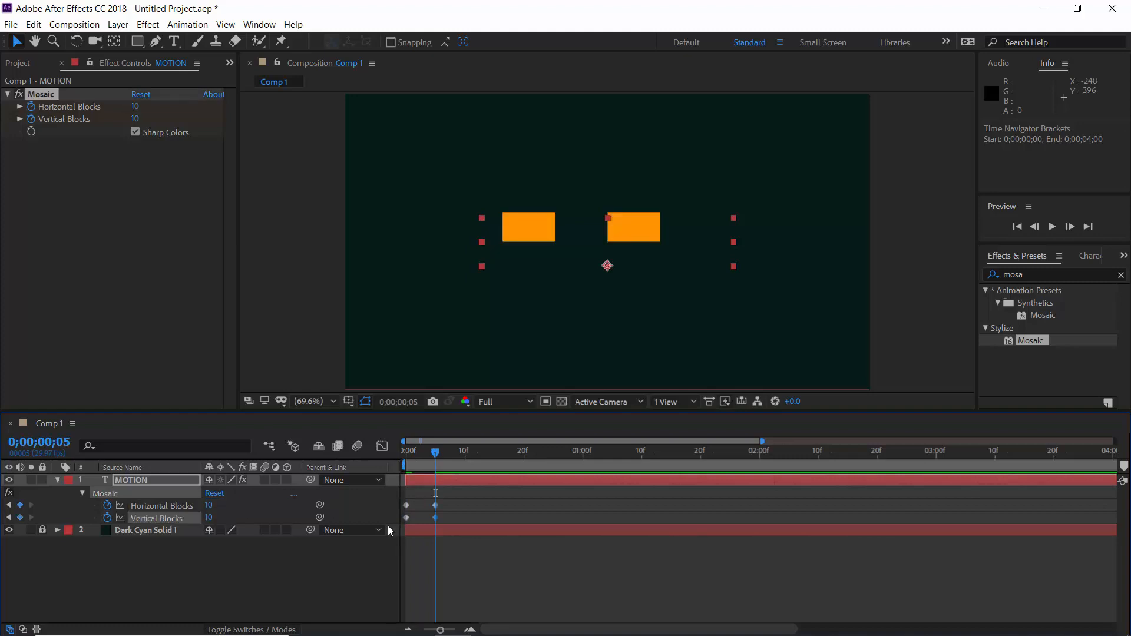
Step: Keyframe the Mosaic's horizontal and vertical blocks at 25 at 0;00;00;10
click(465, 461)
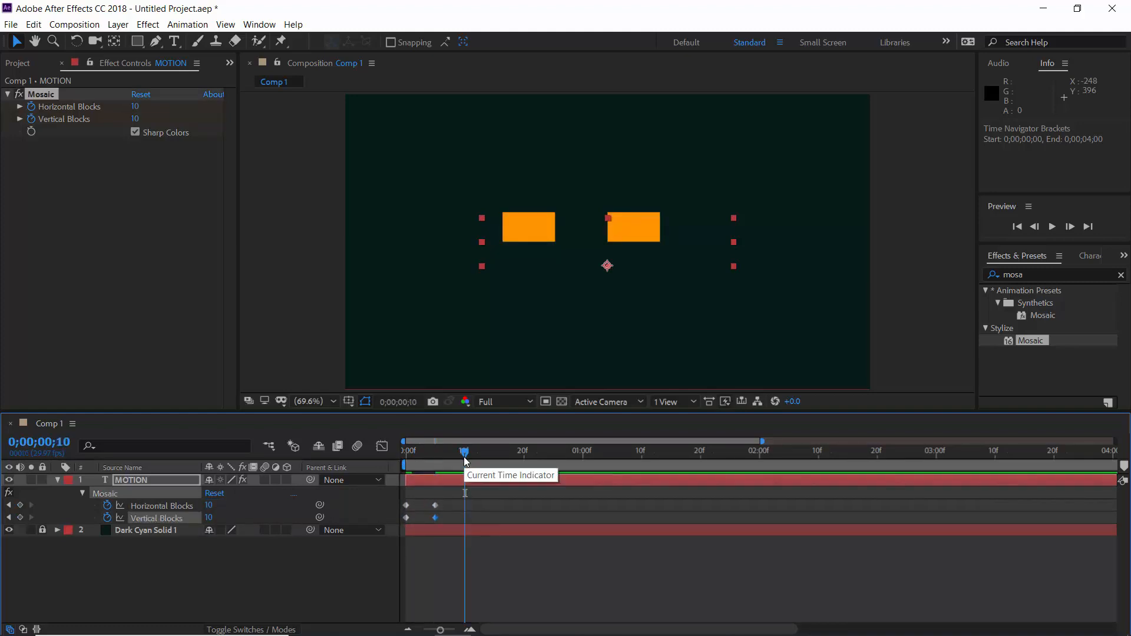
click(209, 505)
text(25)
key(Tab)
text(25)
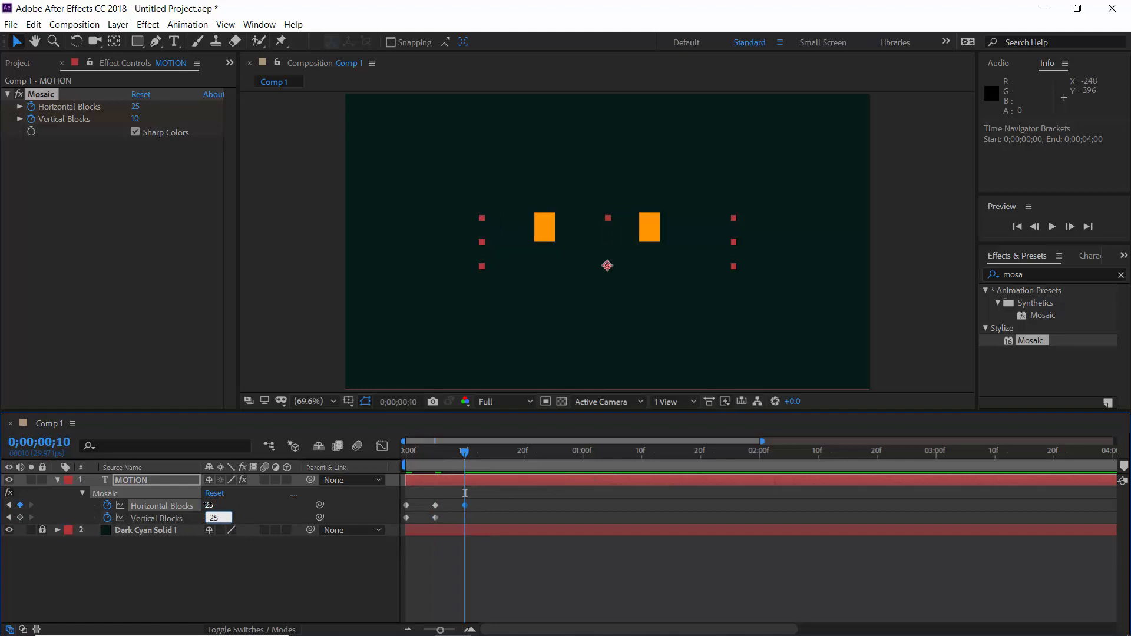
key(Return)
Step: Keyframe the Mosaic's horizontal and vertical blocks at 50 at 0;00;00;15
click(493, 459)
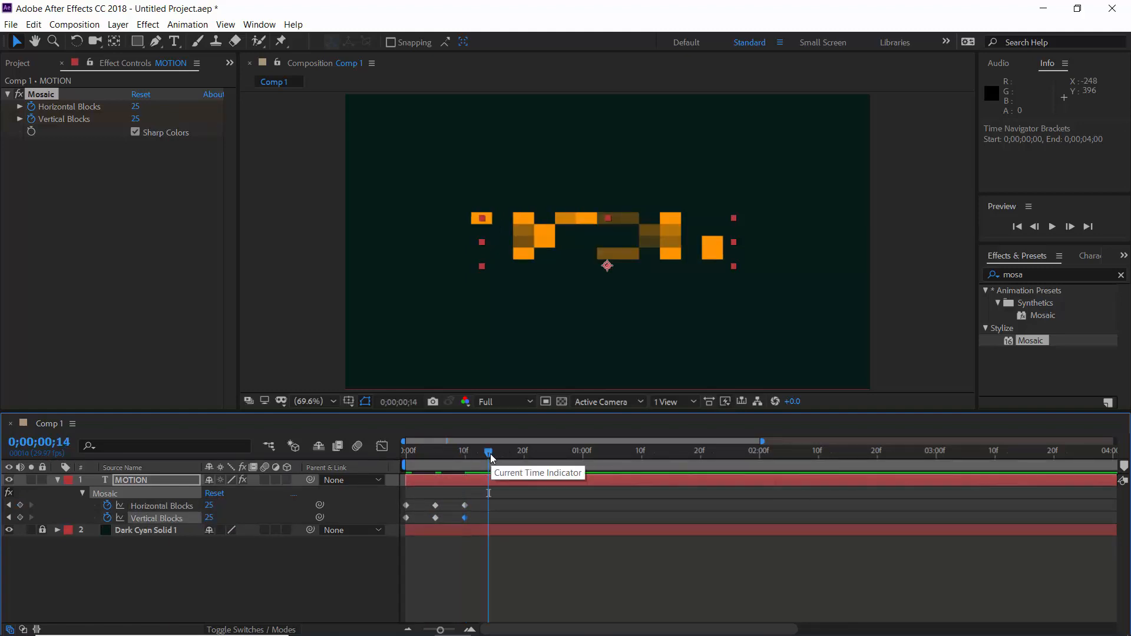
click(493, 457)
click(210, 506)
text(50)
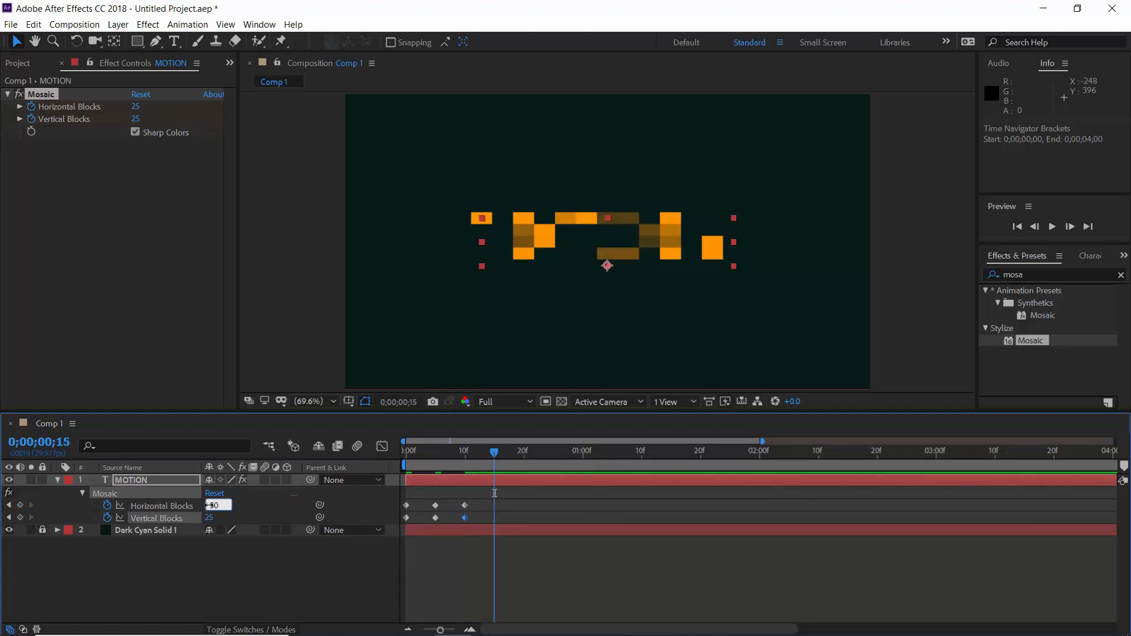
key(Tab)
text(50)
key(Return)
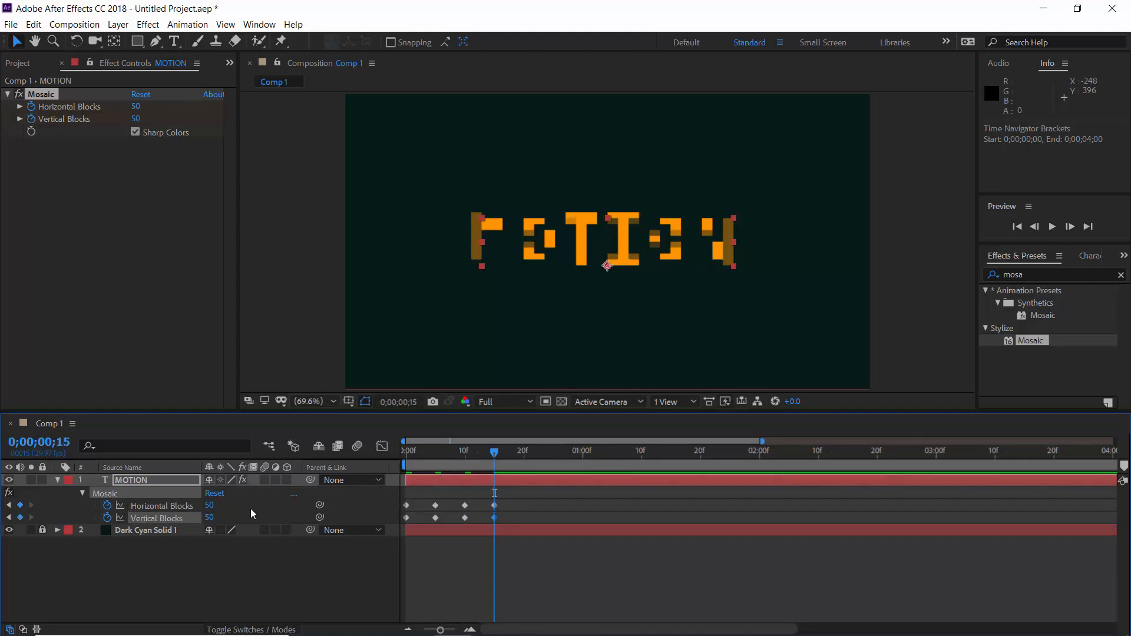
Step: Keyframe the Mosaic's horizontal and vertical blocks at 70 at 0;00;00;20
click(524, 459)
click(209, 506)
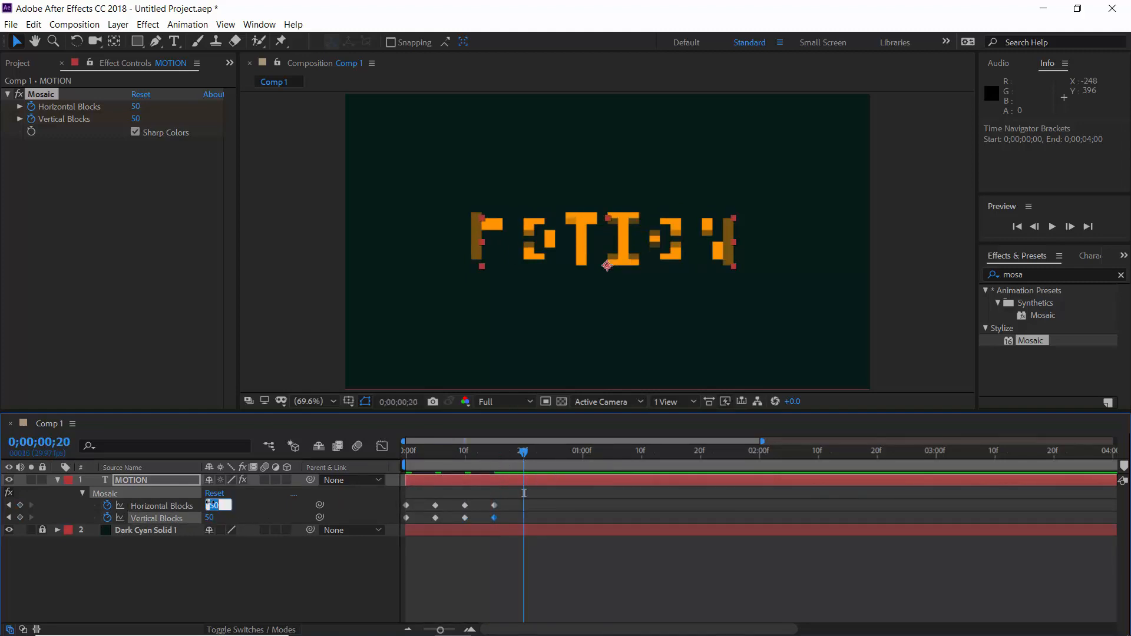
text(70)
key(Tab)
text(70)
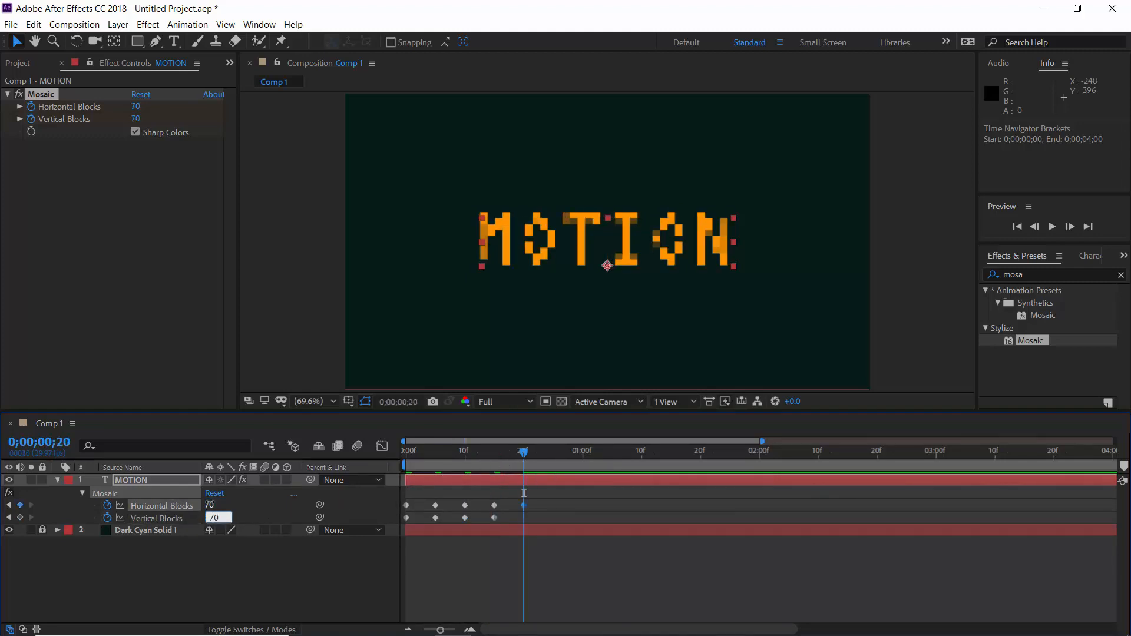
key(Return)
Step: Keyframe the Mosaic's horizontal and vertical blocks at 100 at 0;00;00;25
click(553, 458)
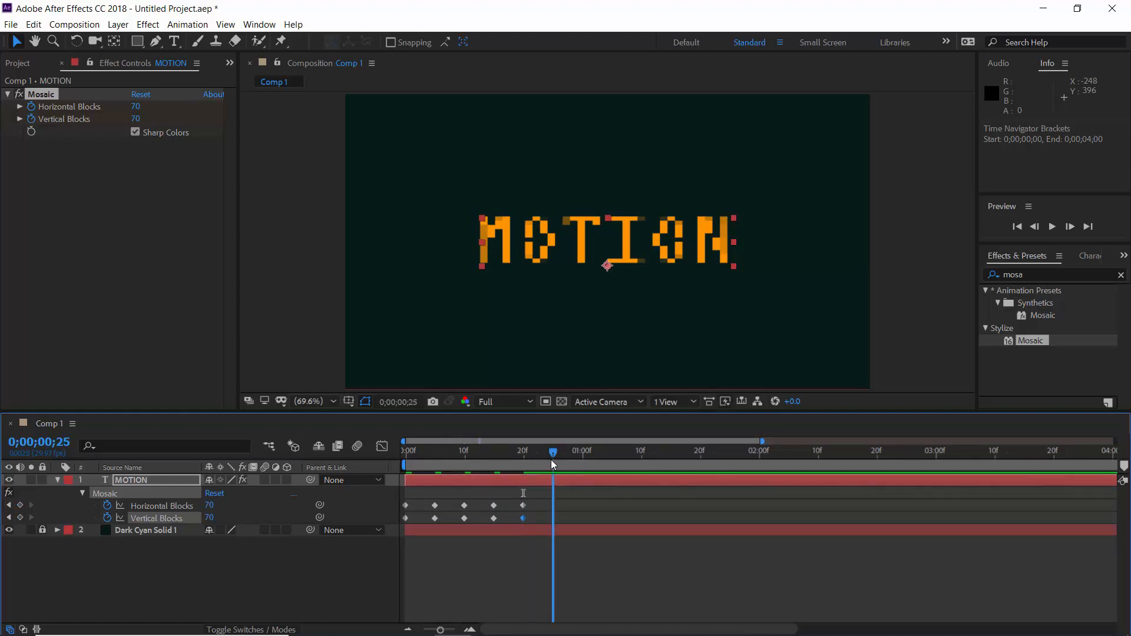
click(209, 506)
text(100)
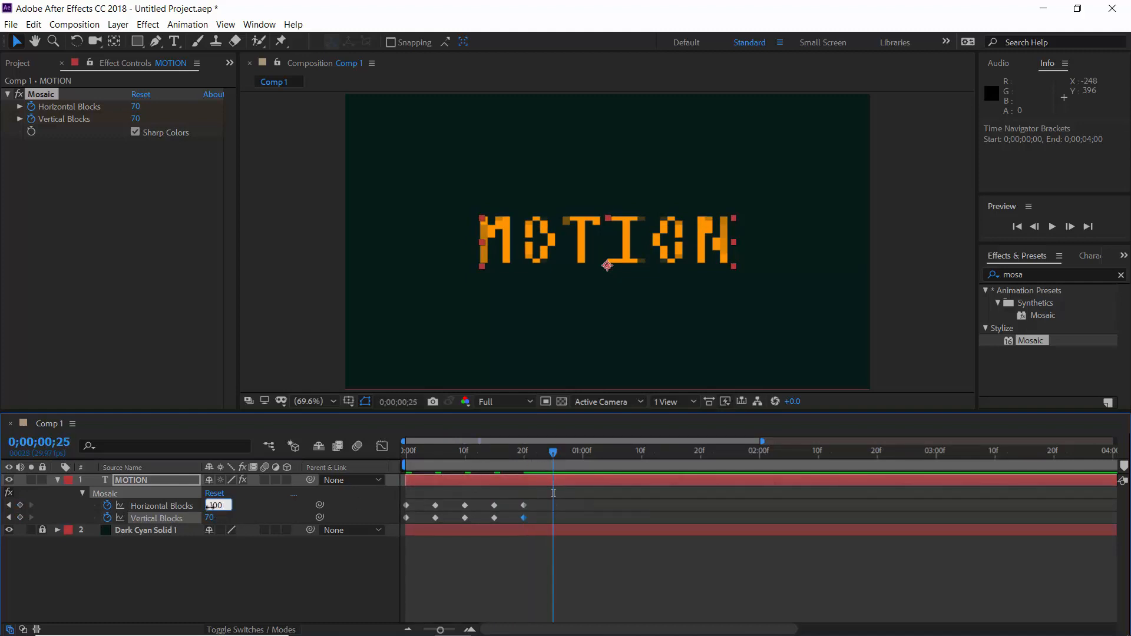
key(Tab)
text(100)
key(Return)
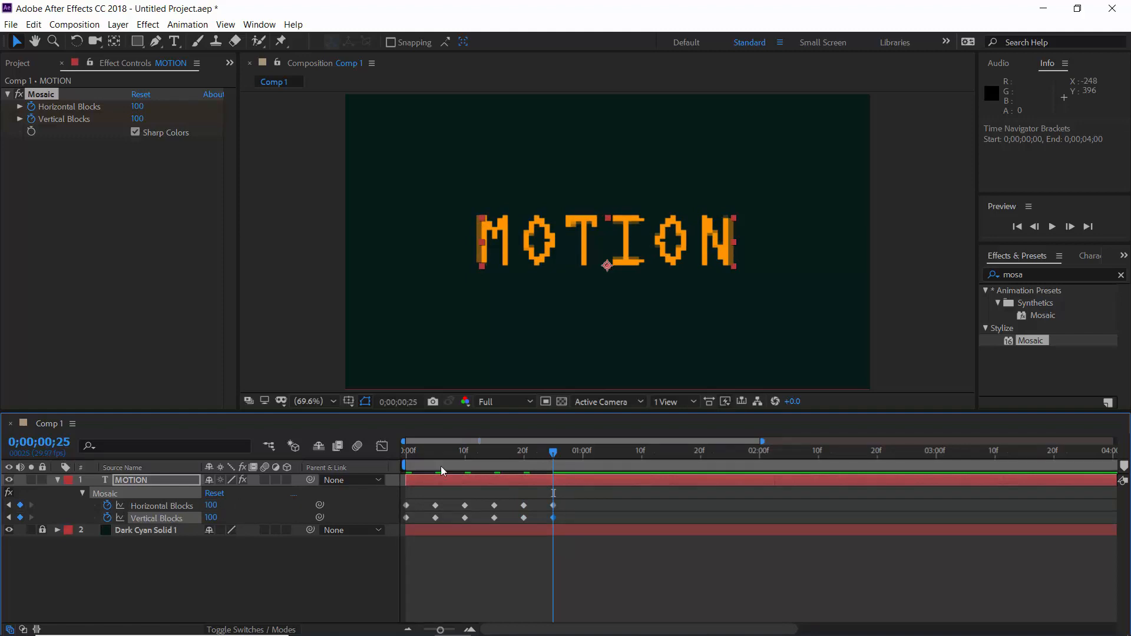
Step: Keyframe the Mosaic's horizontal and vertical blocks at 500 at 0;00;01;00
click(582, 458)
click(209, 506)
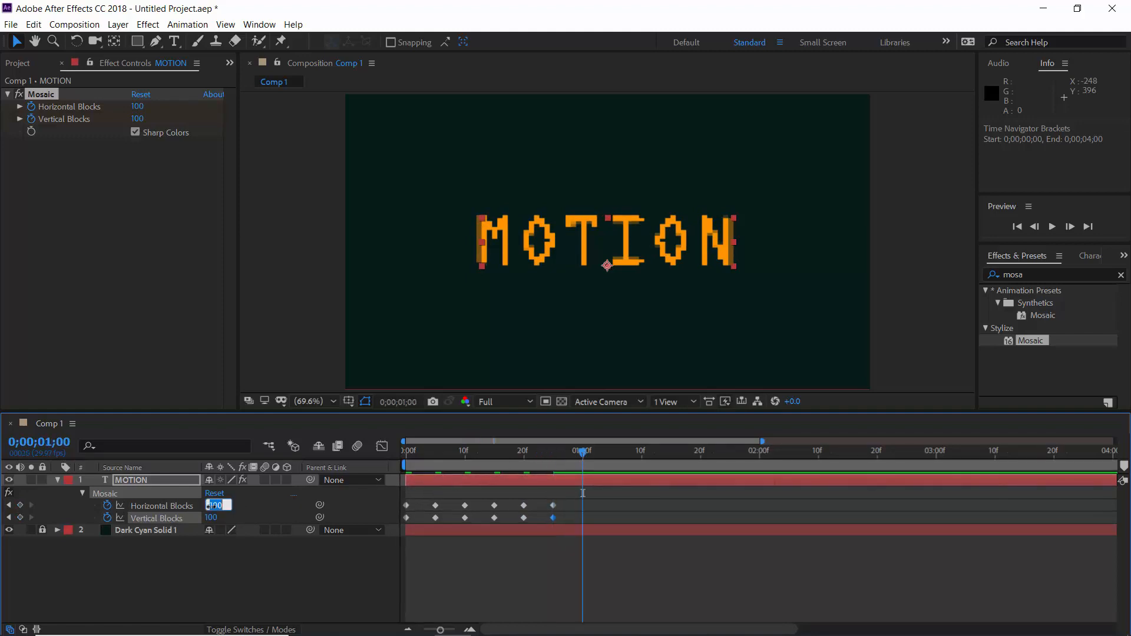
text(500)
key(Tab)
text(500)
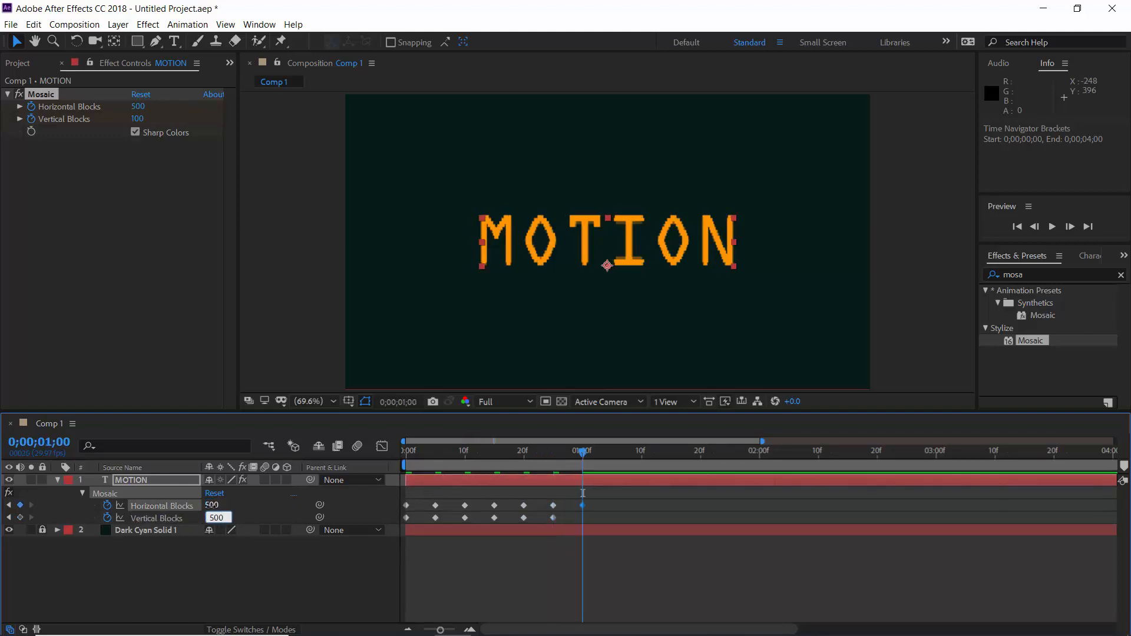
key(Return)
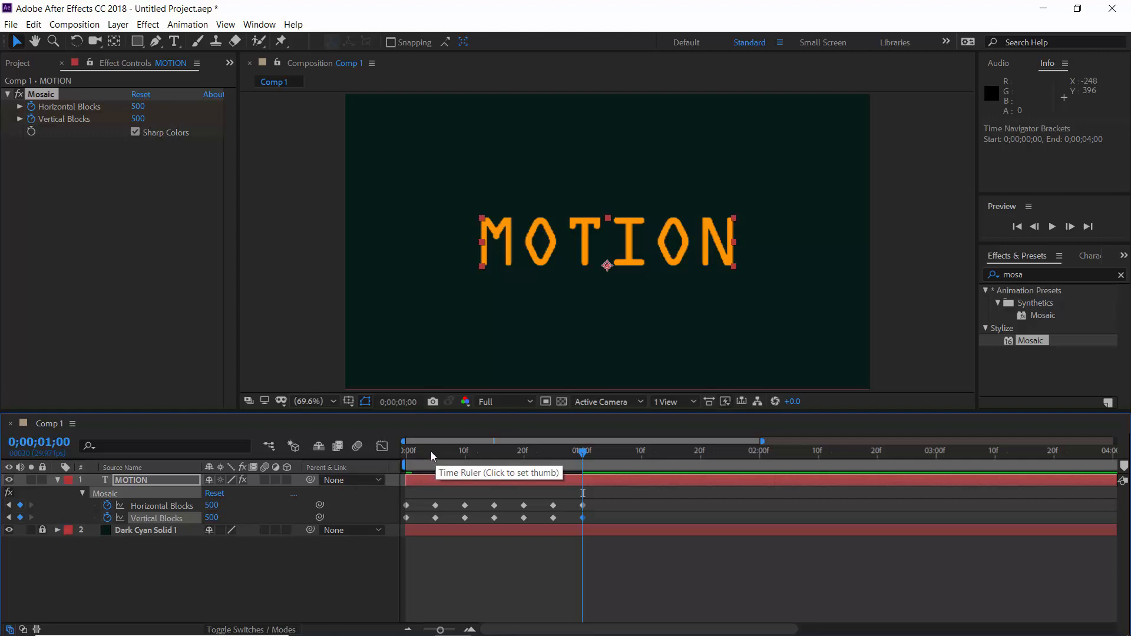
Step: Play back the Mosaic text reveal from the start of the composition
drag(430, 451, 406, 452)
key(space)
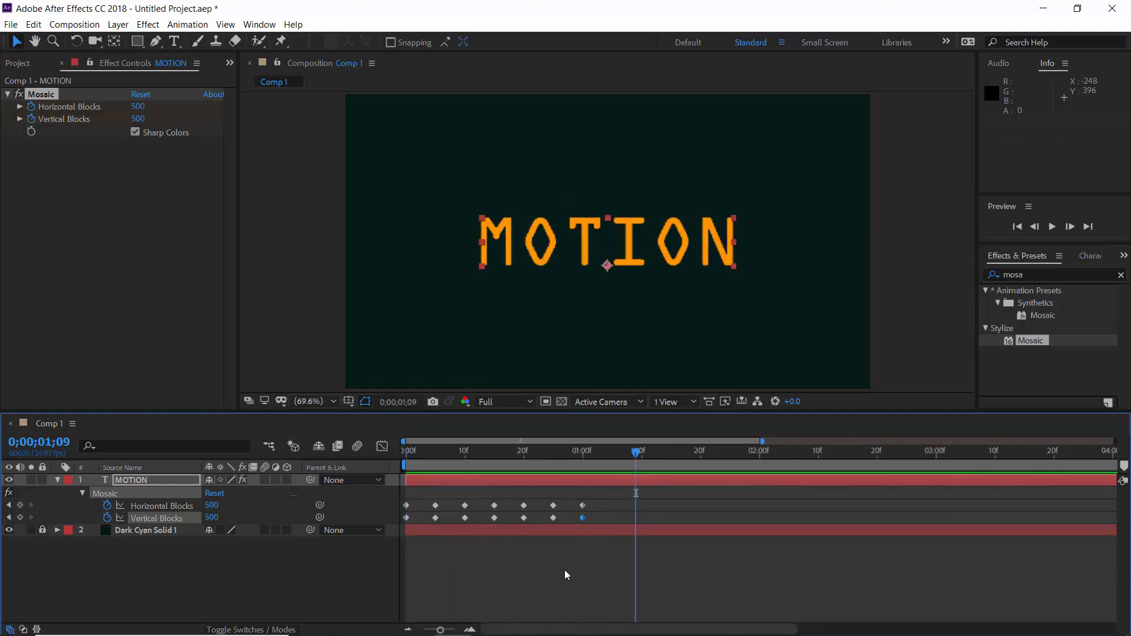
key(Home)
key(space)
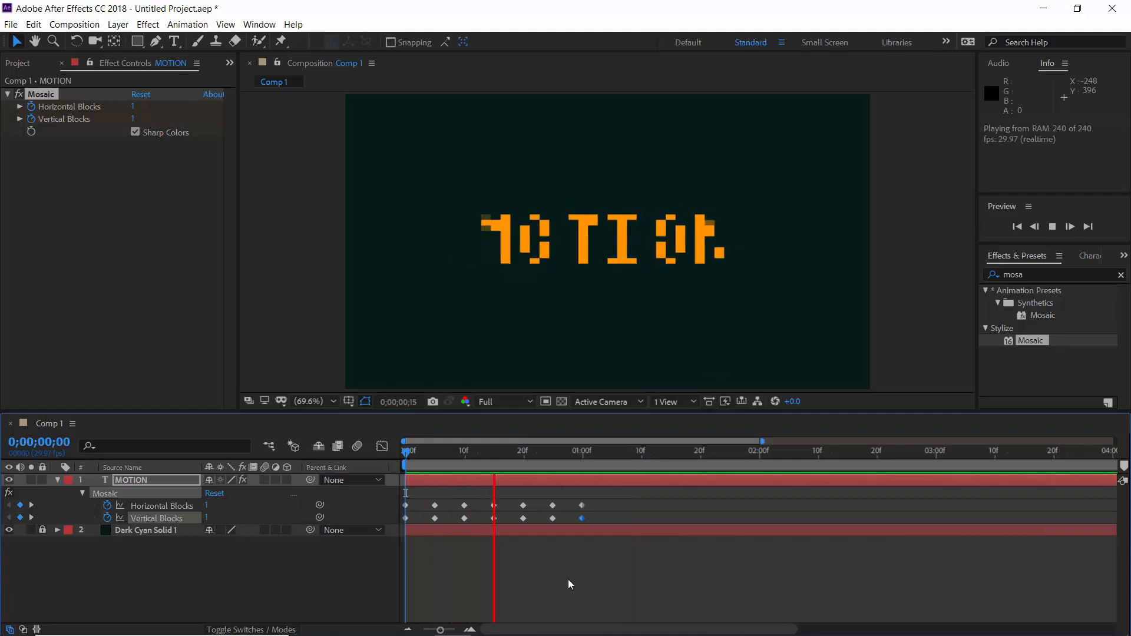
key(space)
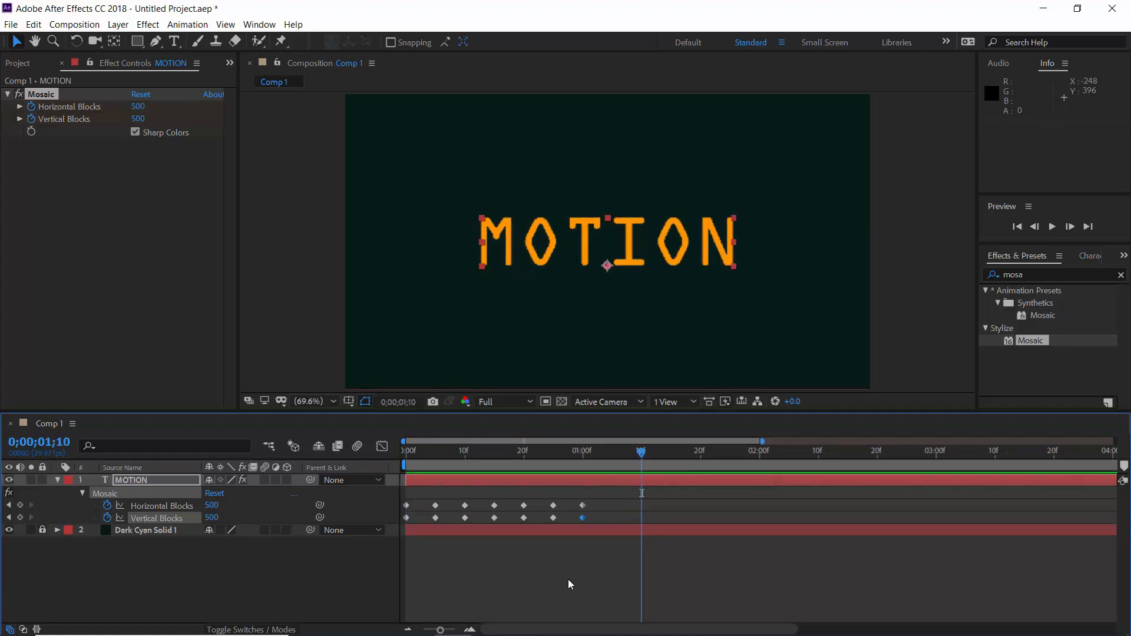
Step: Convert all horizontal and vertical blocks keyframes of the Mosaic effect to hold keyframes
drag(599, 502, 402, 522)
right_click(405, 520)
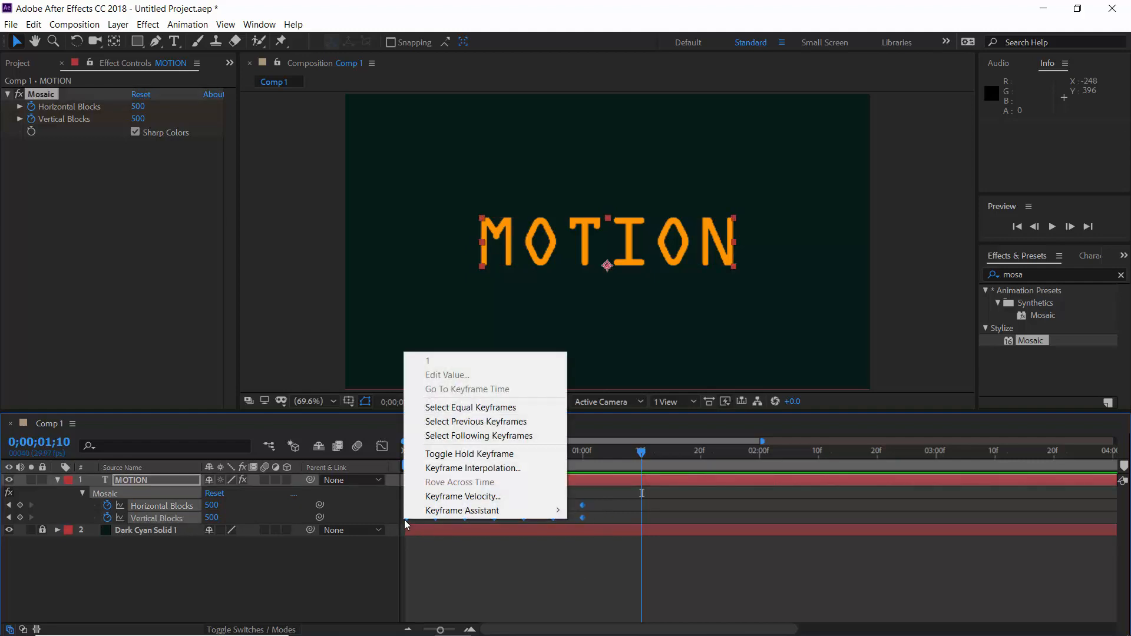
click(466, 457)
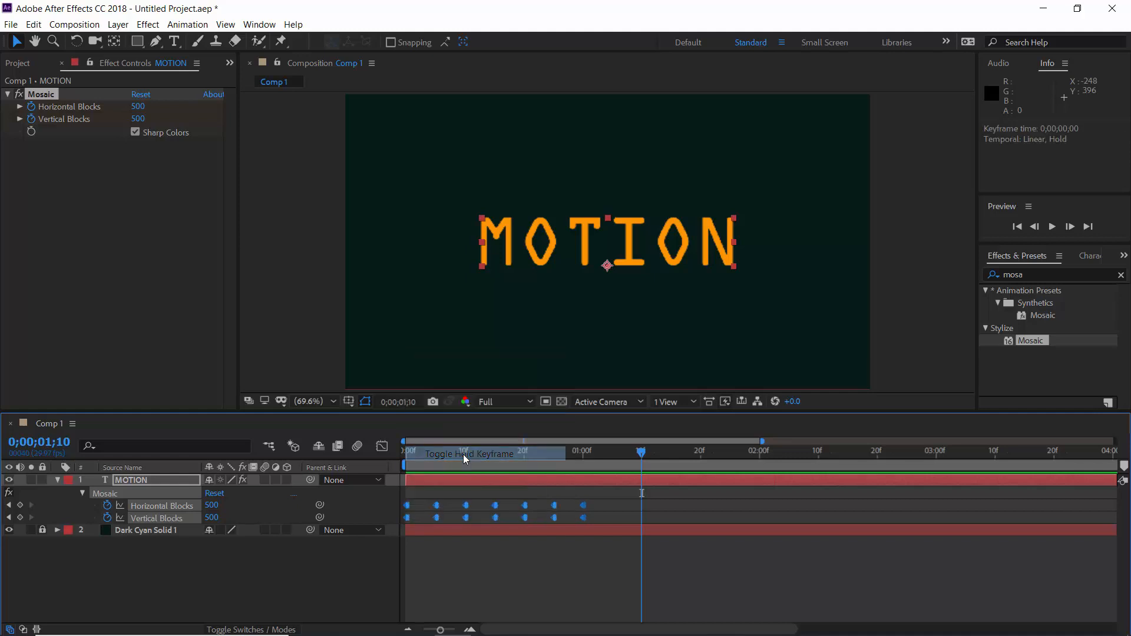
Step: Preview the reveal from 0;00;00;00 with the stepped Mosaic keyframes
click(408, 454)
mouse_move(408, 458)
mouse_down()
mouse_move(466, 460)
mouse_move(406, 459)
mouse_up()
click(496, 556)
key(space)
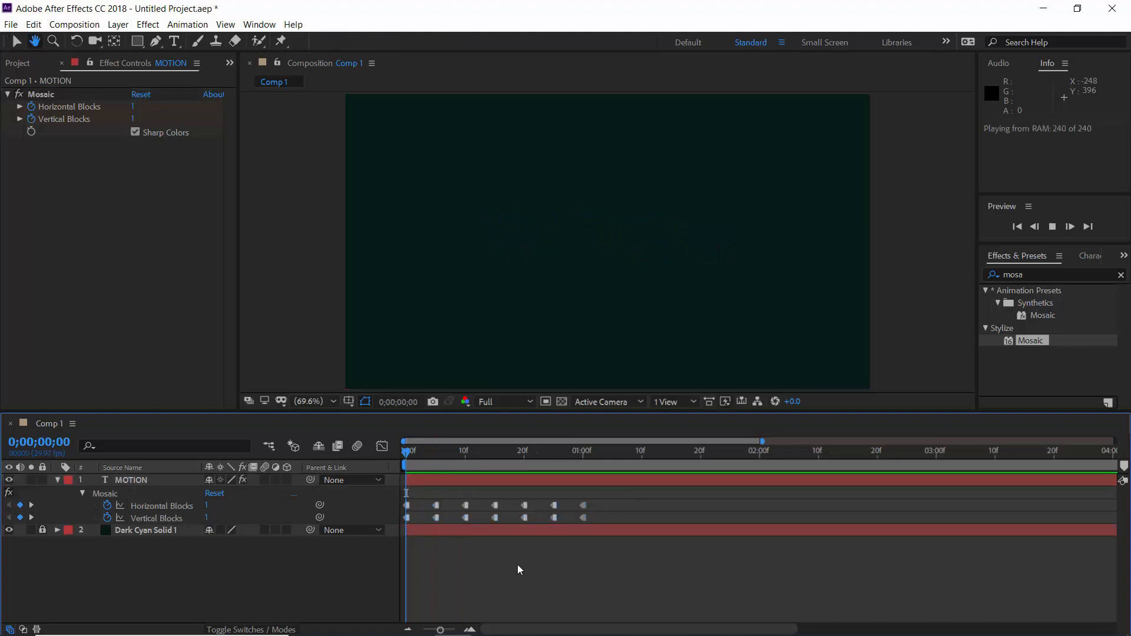
key(space)
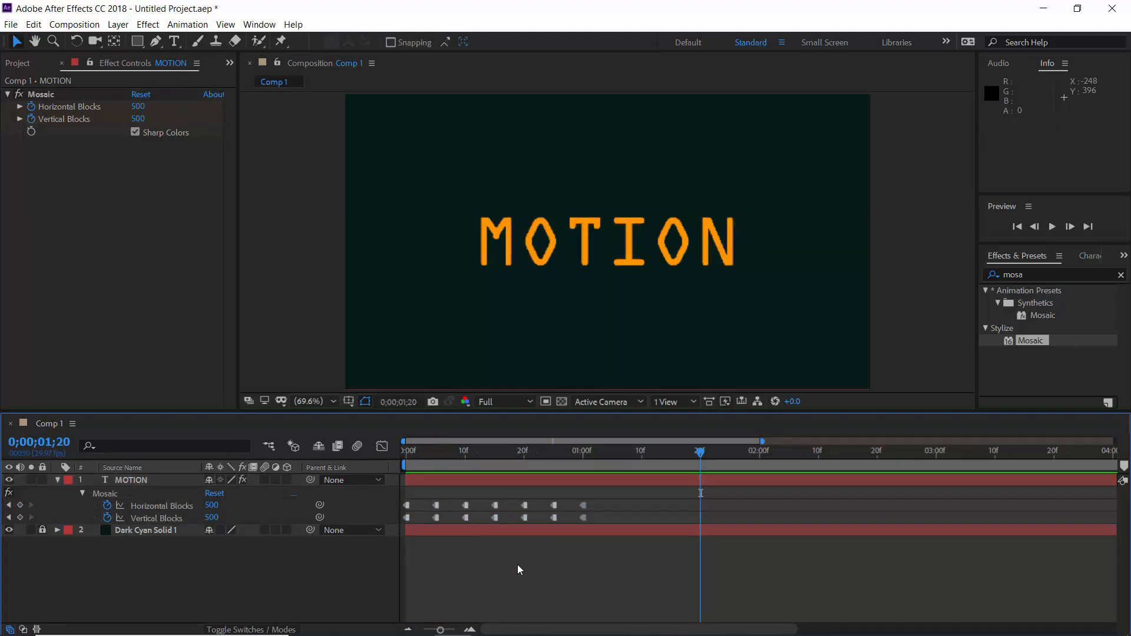
Step: Go to 0;00;00;15, find the Matte Choker effect and apply it to the MOTION text layer
click(496, 458)
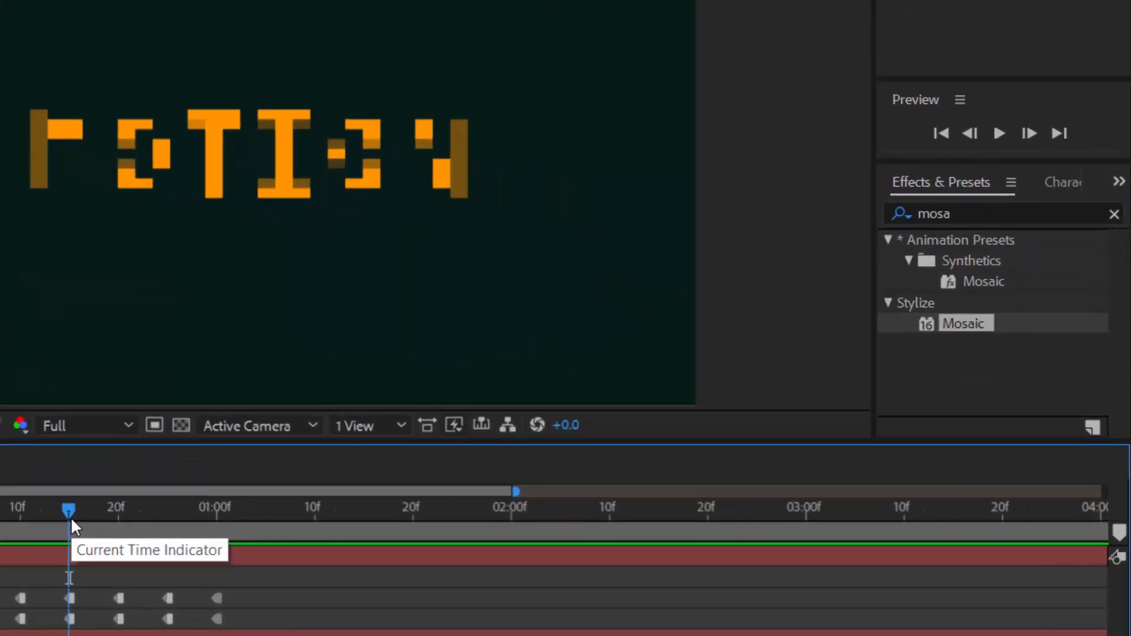
click(970, 215)
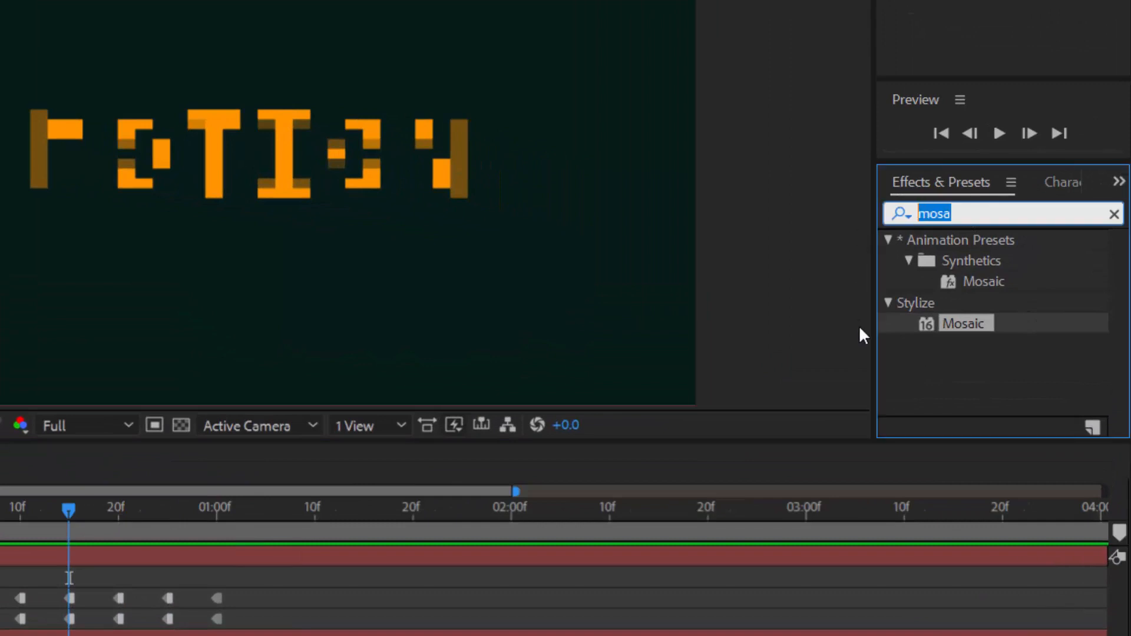
text(matte)
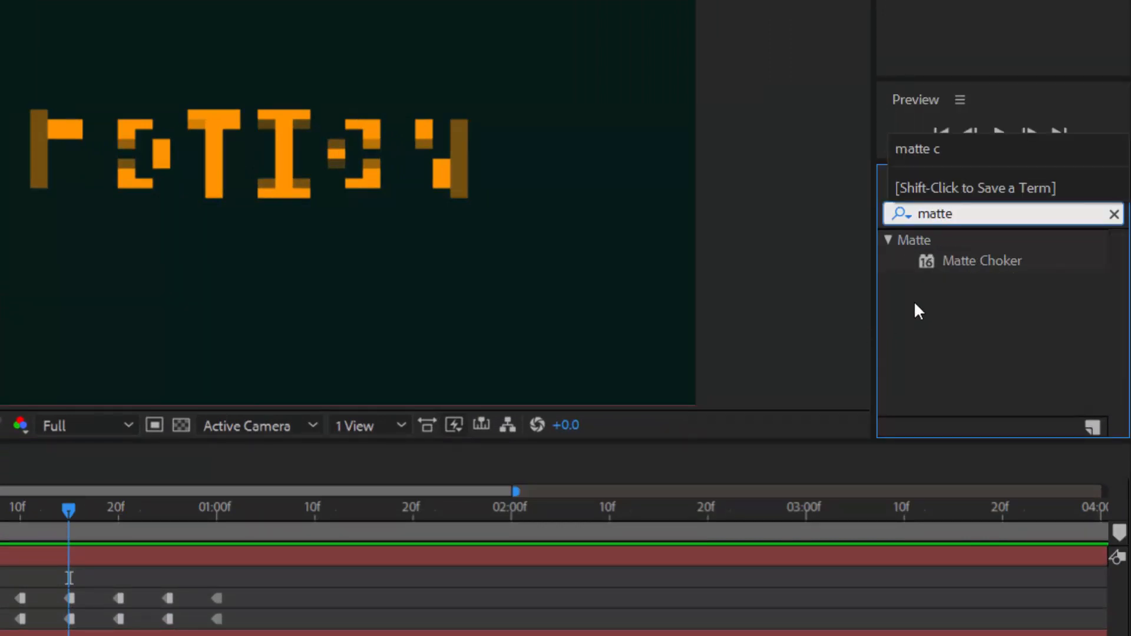
drag(967, 265, 397, 188)
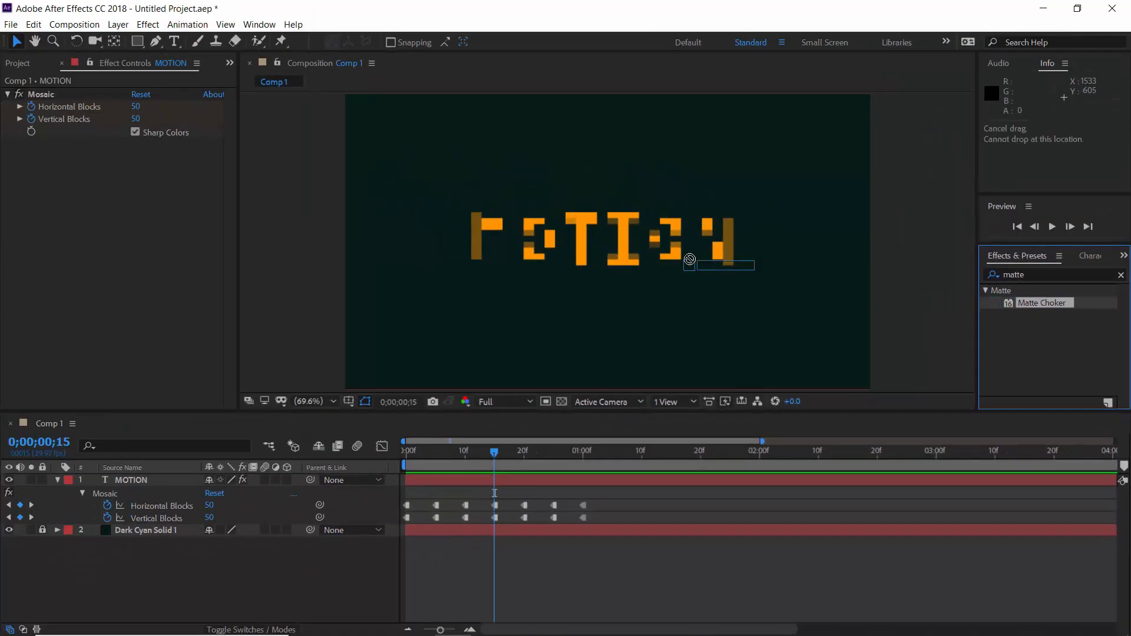
drag(689, 259, 657, 248)
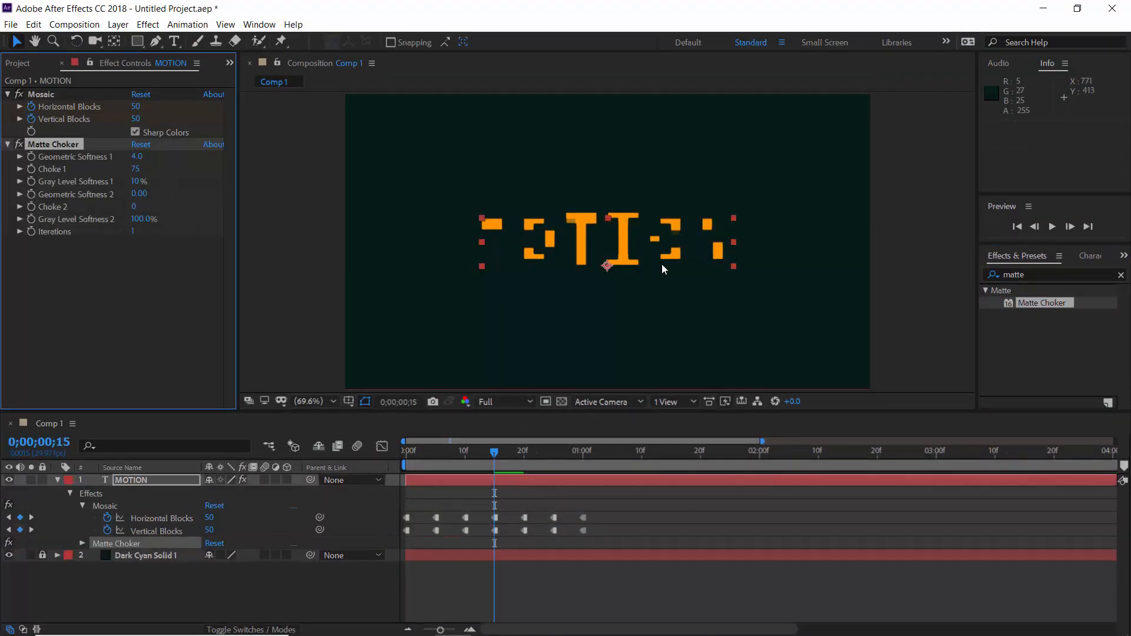
Step: Set the Matte Choker's Geometric Softness 1 to 10
key(slash)
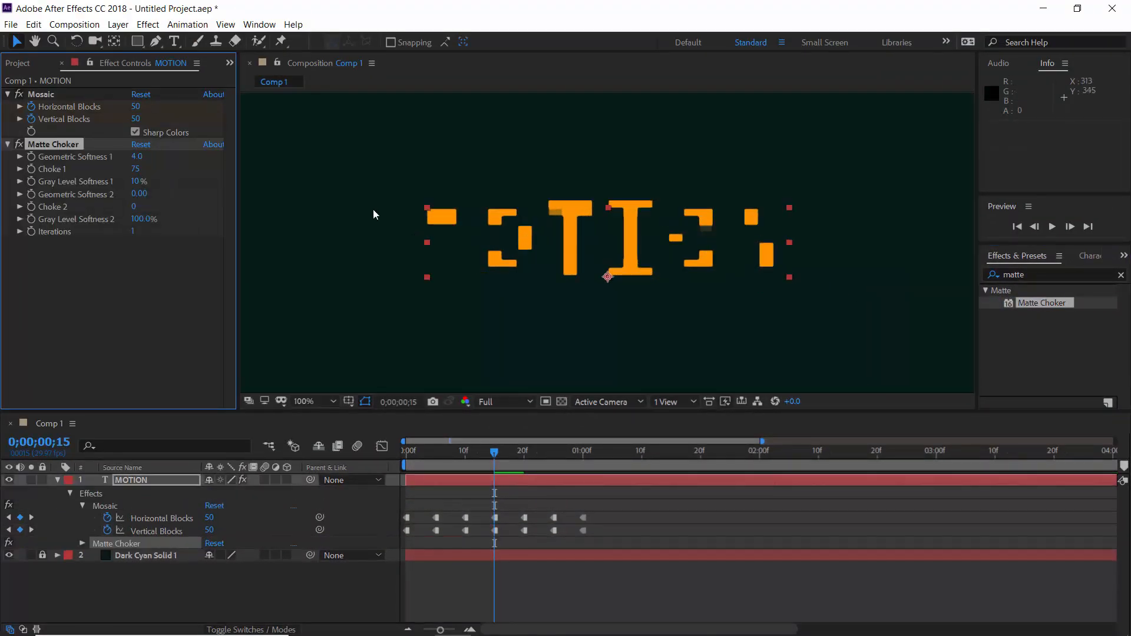
drag(138, 158, 192, 164)
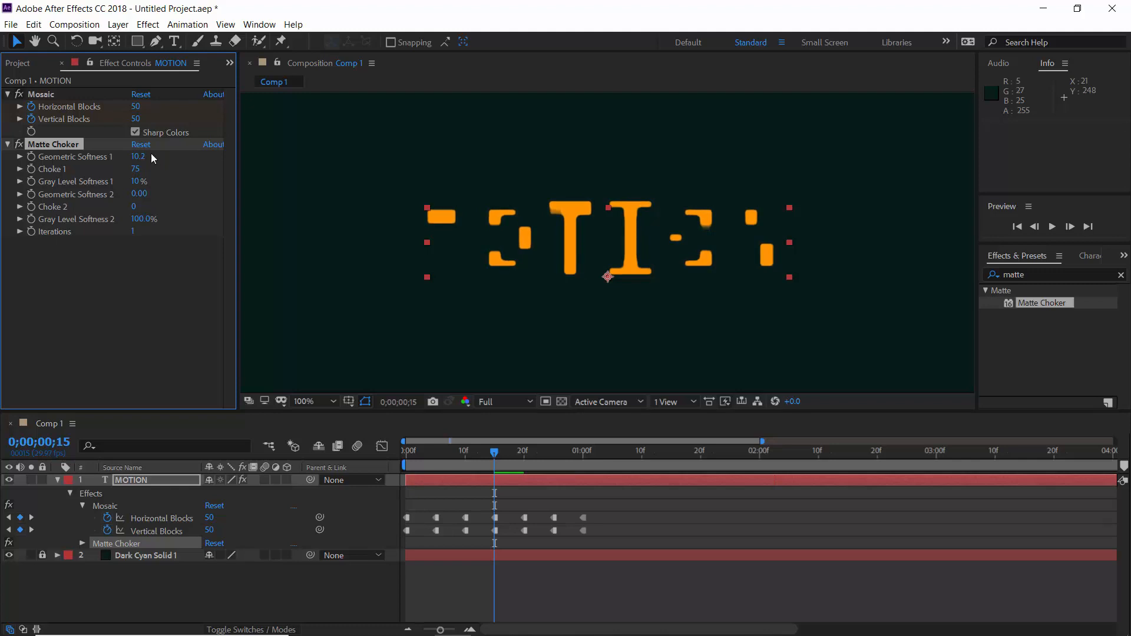
click(143, 156)
text(10)
key(Return)
Step: Start keyframing Geometric Softness 1 at 0;00;00;00 and expand the Matte Choker's properties in the timeline
drag(445, 457, 394, 465)
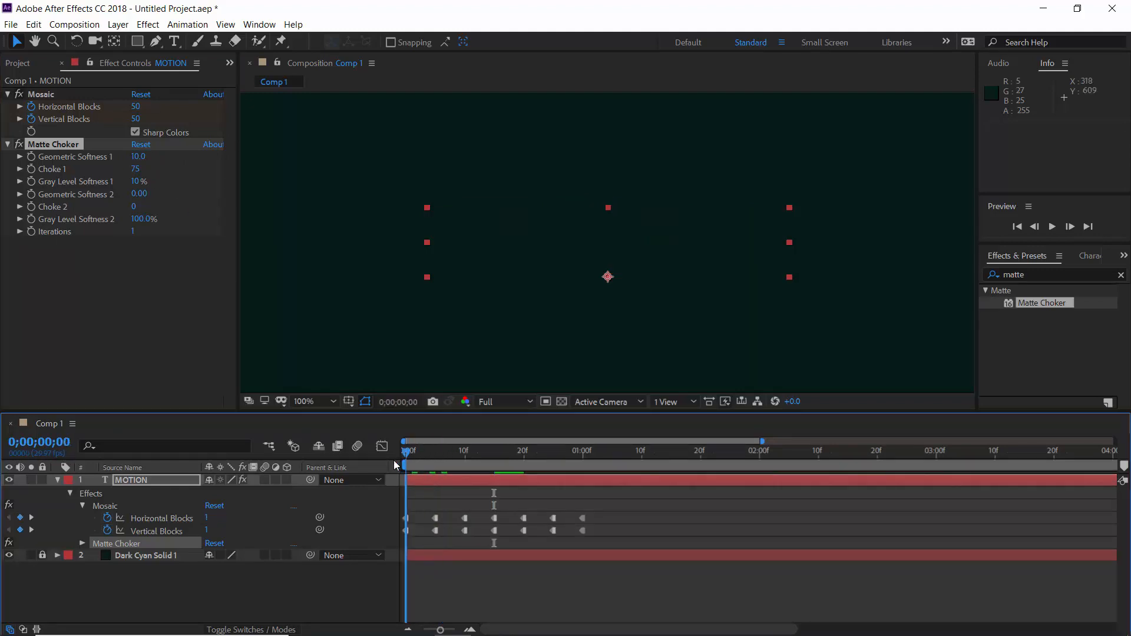
click(33, 156)
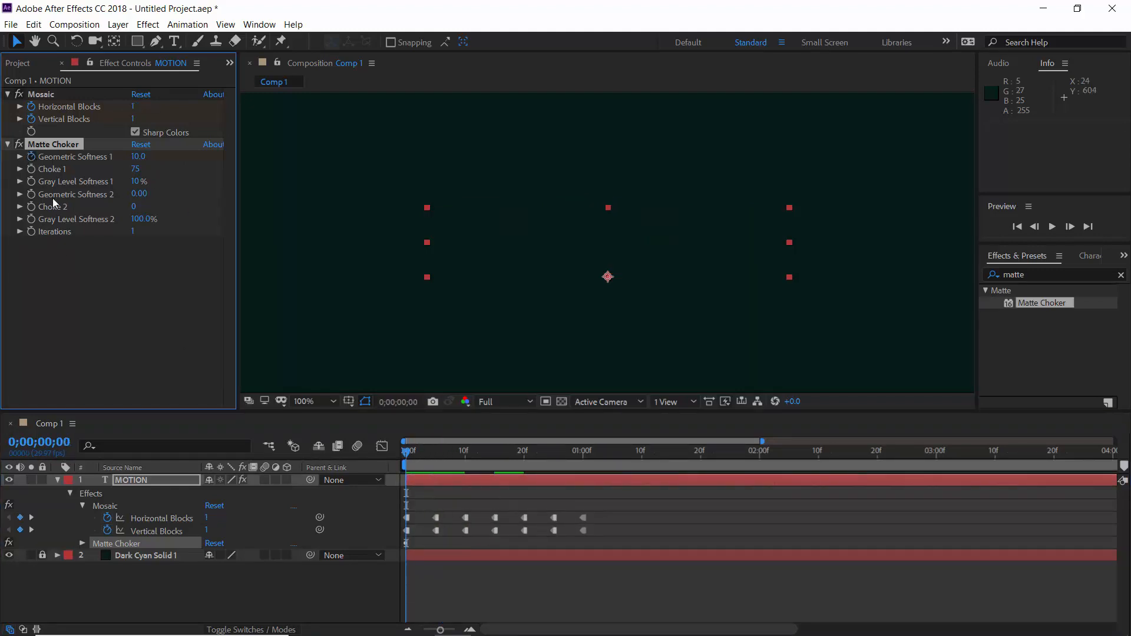
click(83, 543)
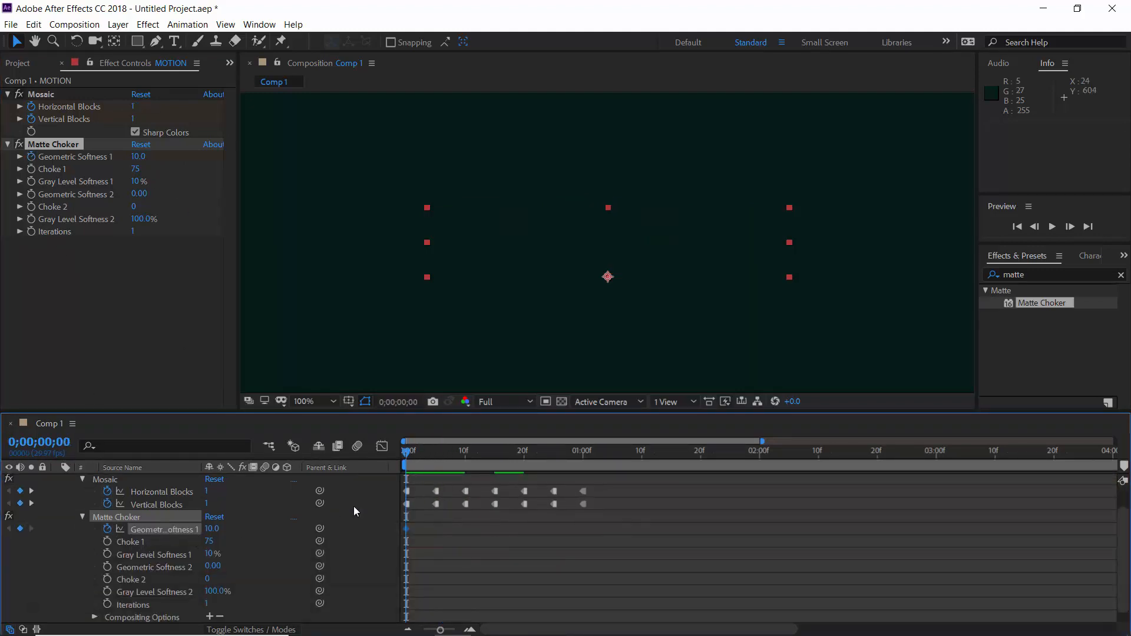
Step: Keyframe the Matte Choker's Geometric Softness 1 at 8 at 0;00;00;10
drag(407, 457, 434, 462)
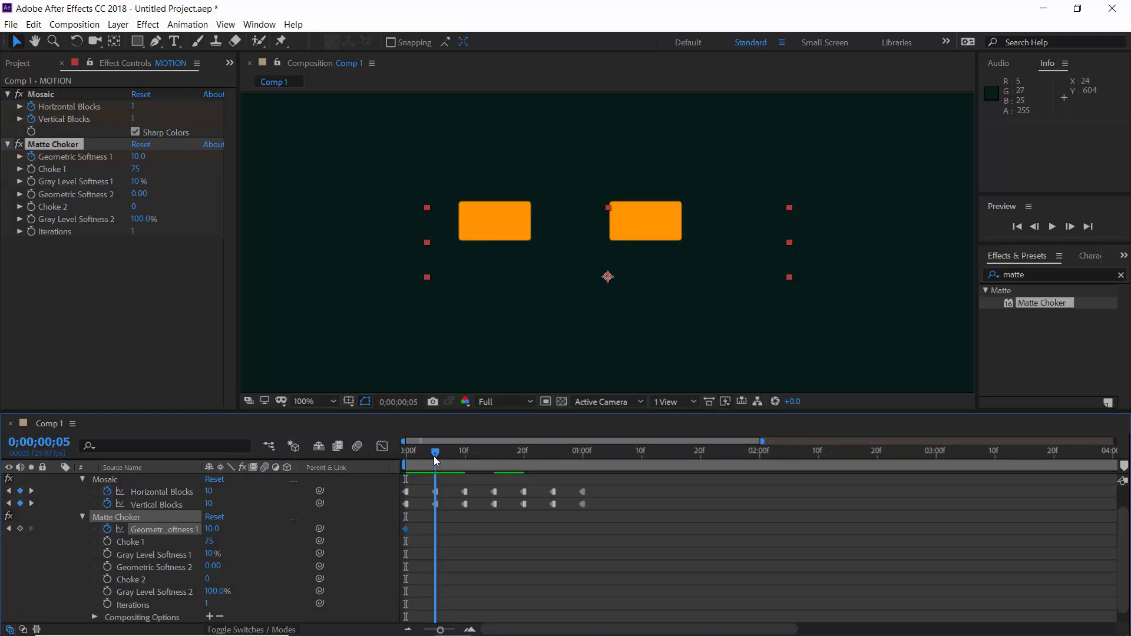
drag(438, 461, 466, 460)
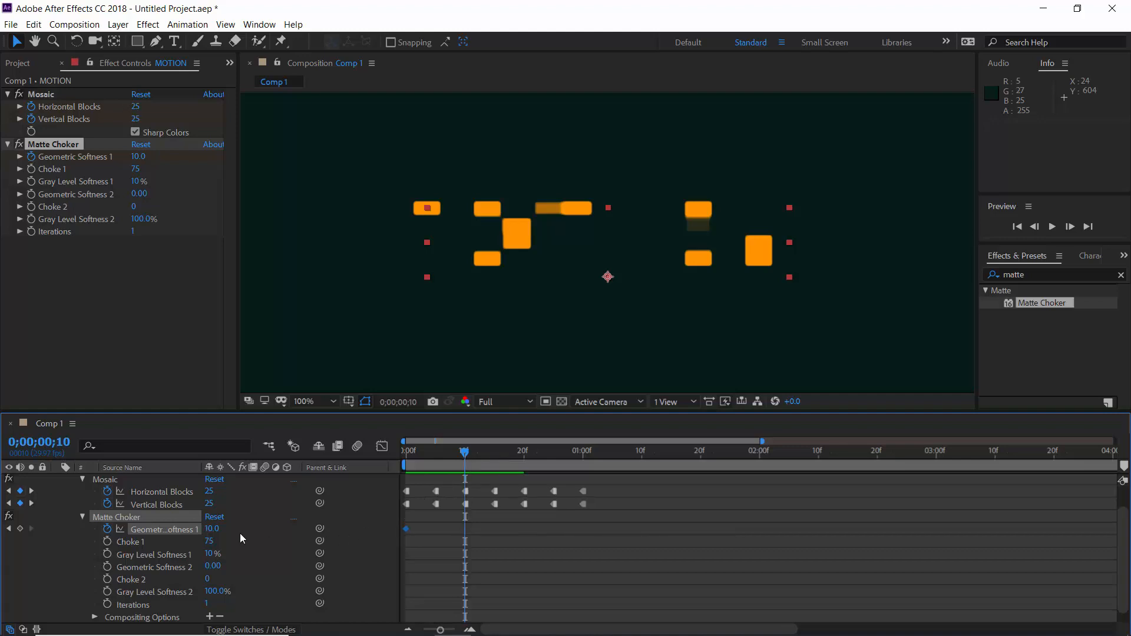
click(213, 529)
text(0)
key(Return)
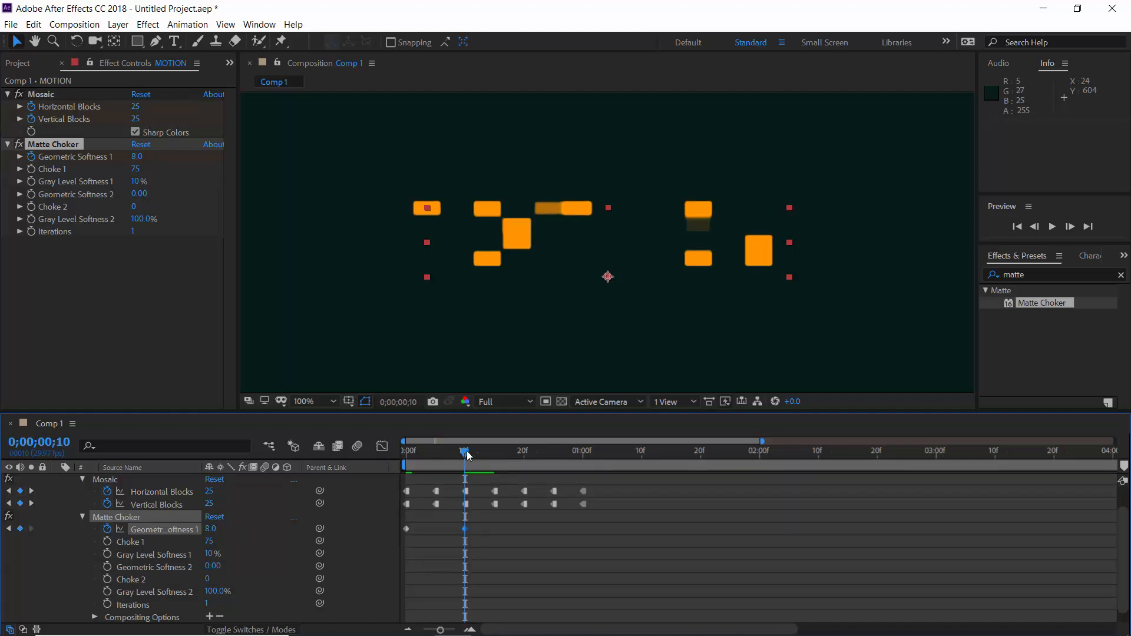
Step: Keyframe the Matte Choker's Geometric Softness 1 at 5 at 0;00;00;20
click(473, 451)
drag(479, 451, 525, 451)
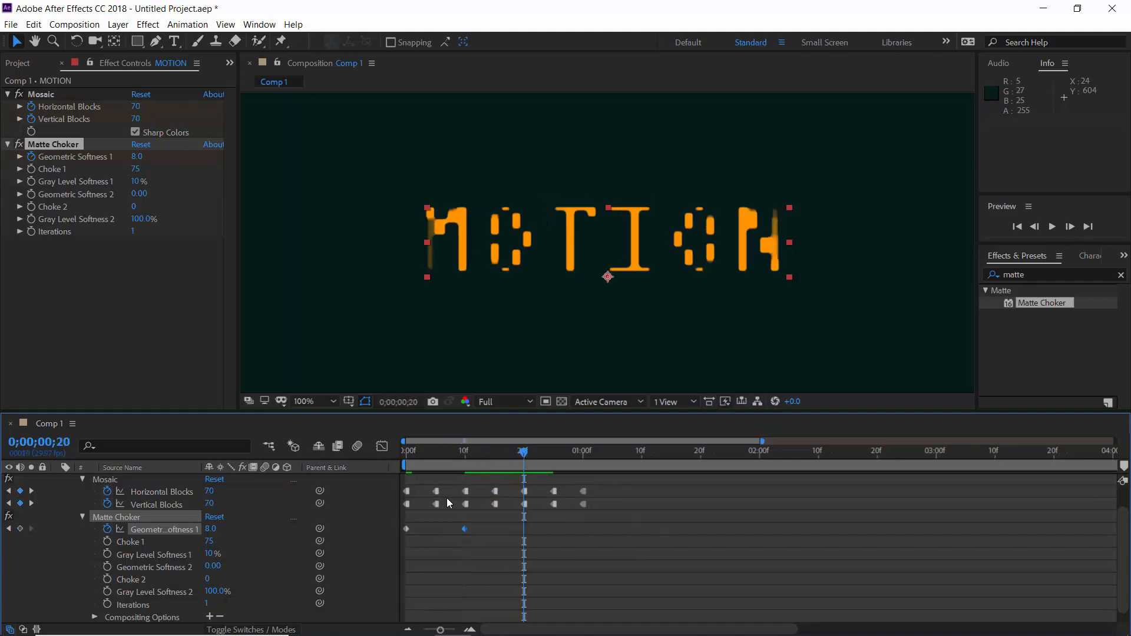
click(214, 529)
text(5)
key(Return)
Step: Keyframe the Matte Choker's Geometric Softness 1 at 0 at 0;00;01;00
drag(525, 452, 584, 458)
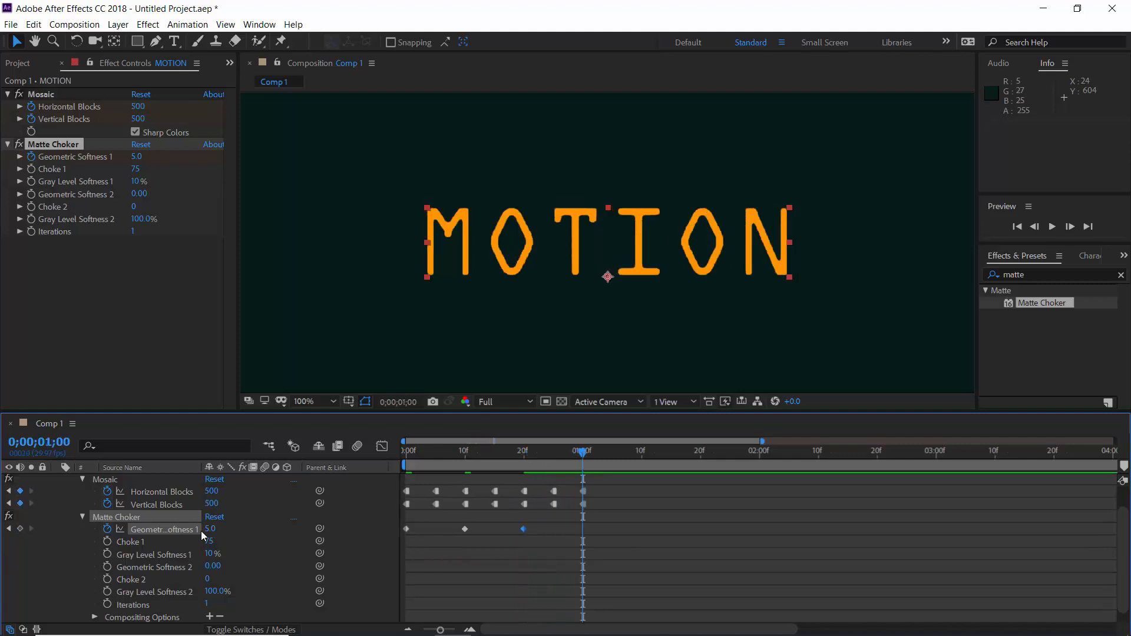
text(10)
key(Return)
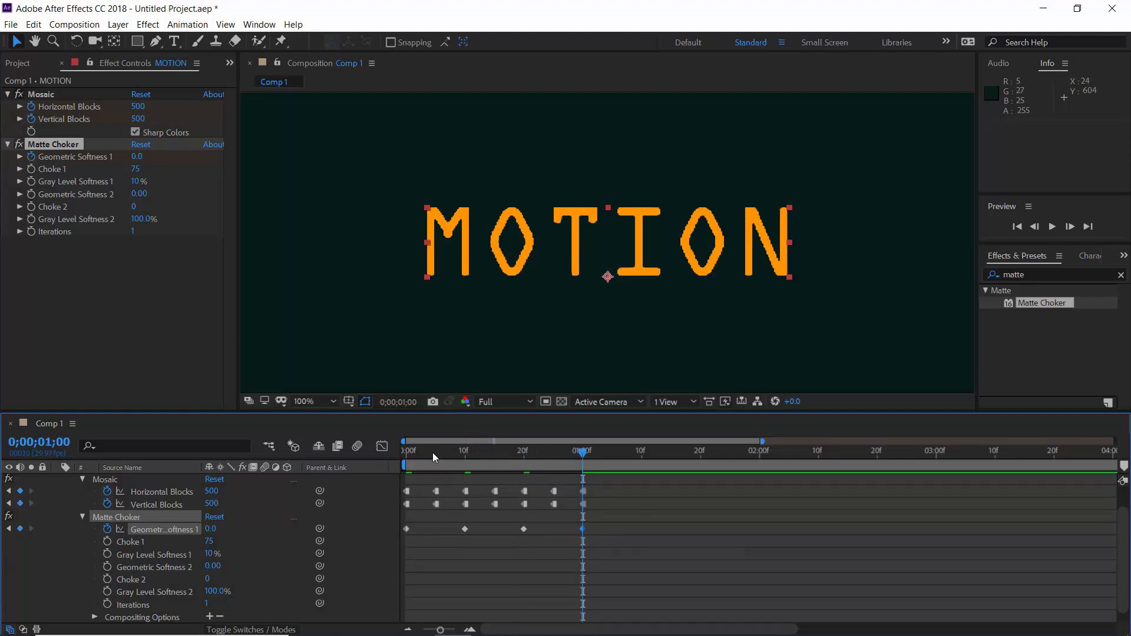
Step: Convert all Geometric Softness 1 keyframes of the Matte Choker to hold keyframes
drag(433, 453, 493, 472)
drag(604, 537, 404, 535)
right_click(407, 529)
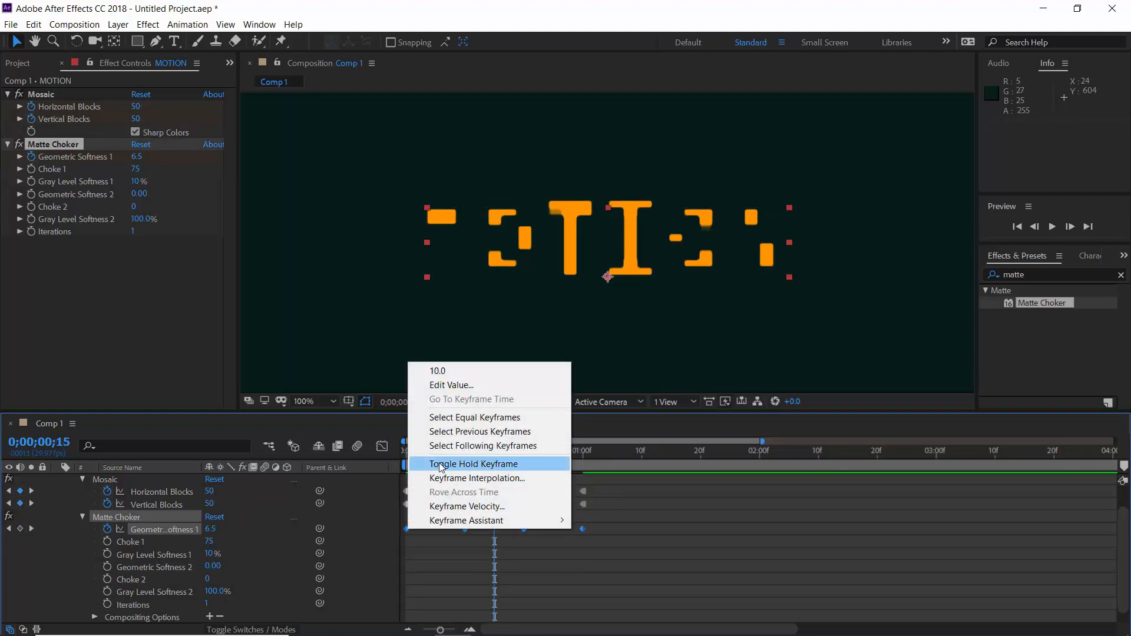
click(441, 466)
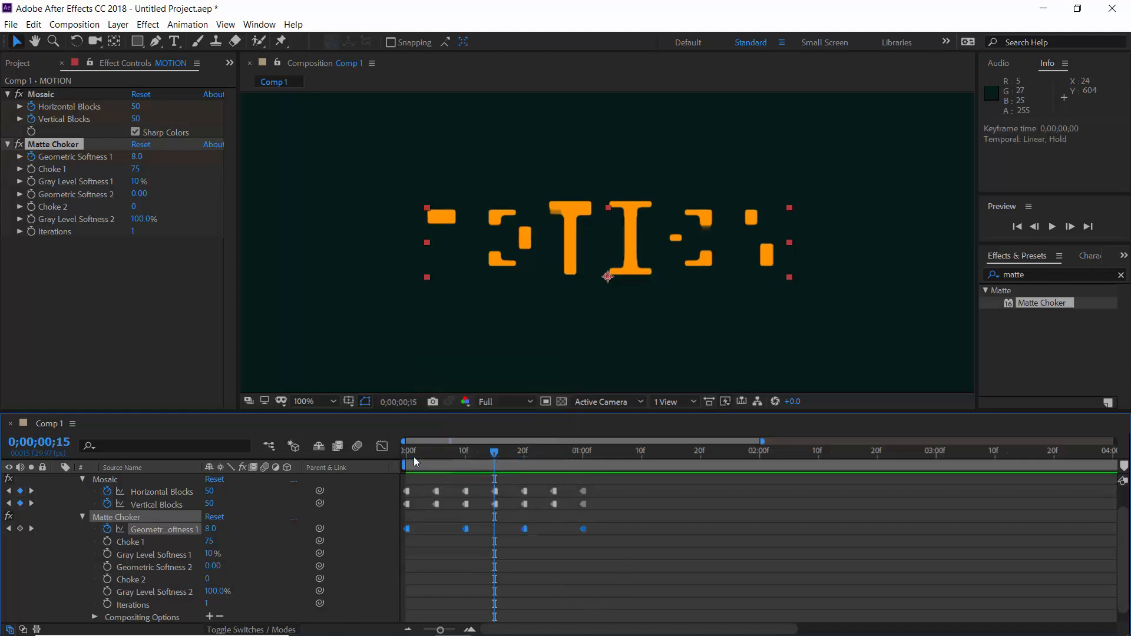
Step: Play back the reveal from 0;00;00;00 with the Matte Choker animation applied
drag(414, 457, 394, 458)
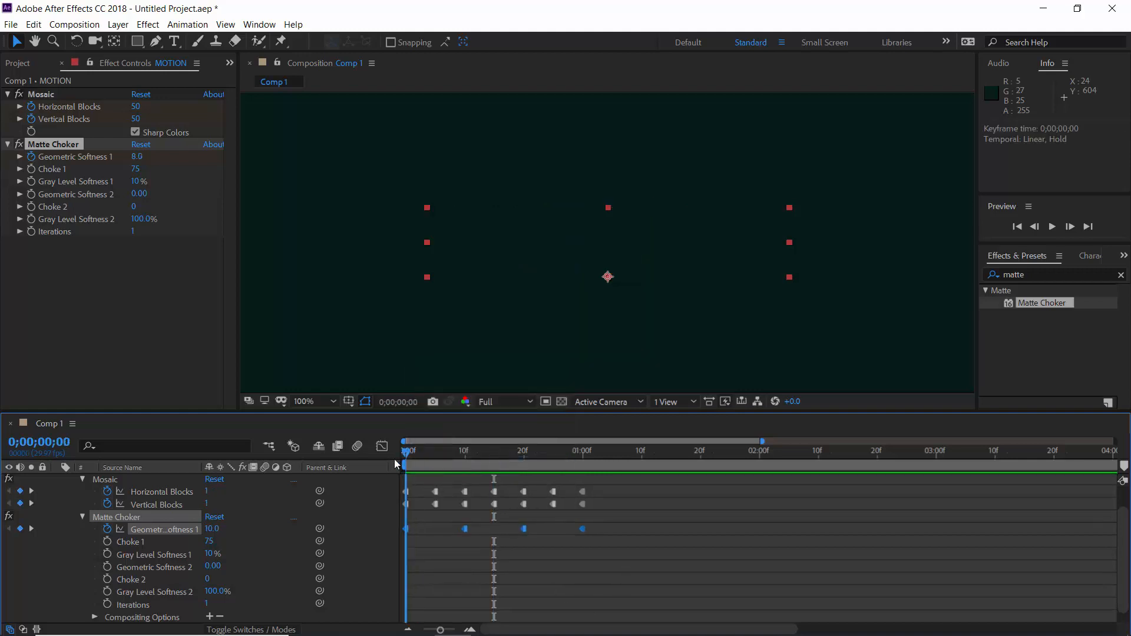
click(752, 526)
key(space)
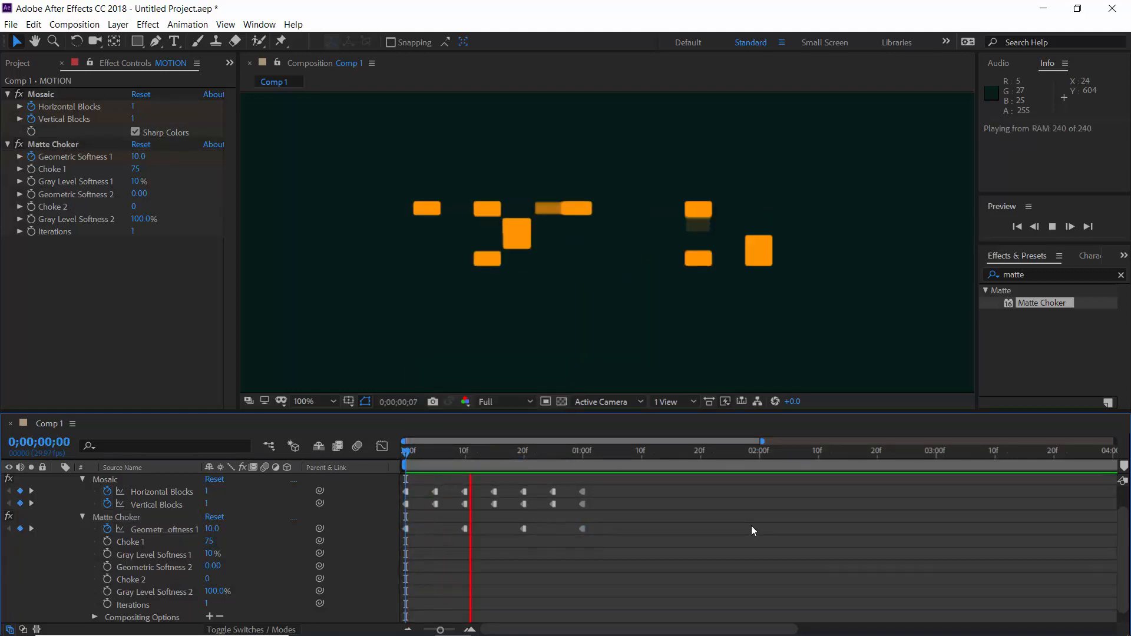
Step: Fit the whole composition in the viewer and play back the pixelated reveal from 0;00;00;00
key(space)
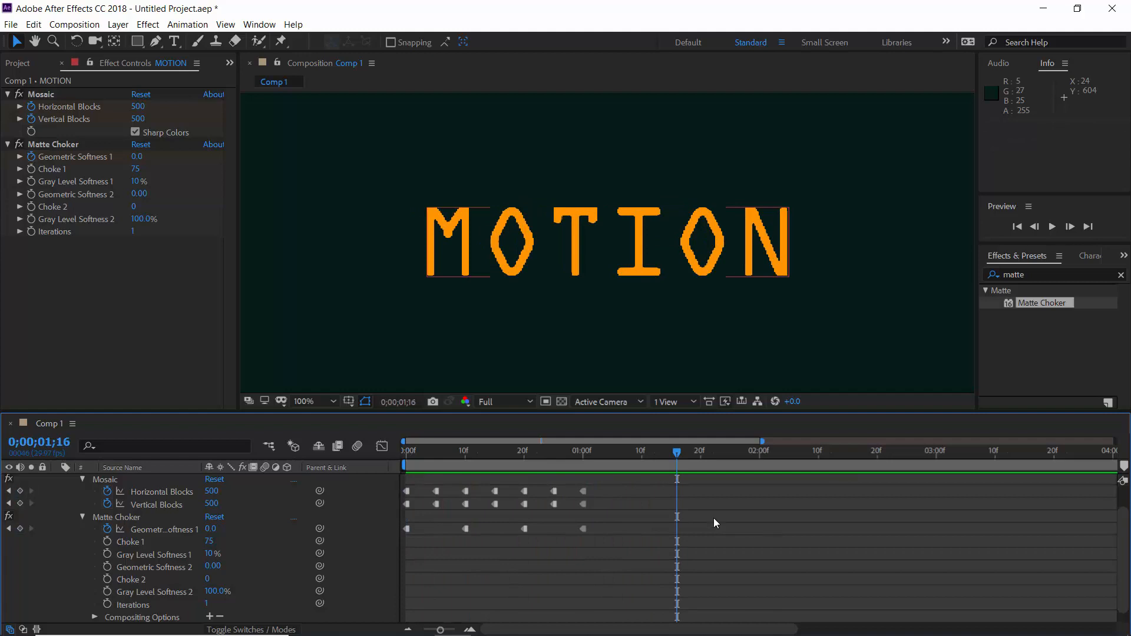
click(321, 399)
click(324, 142)
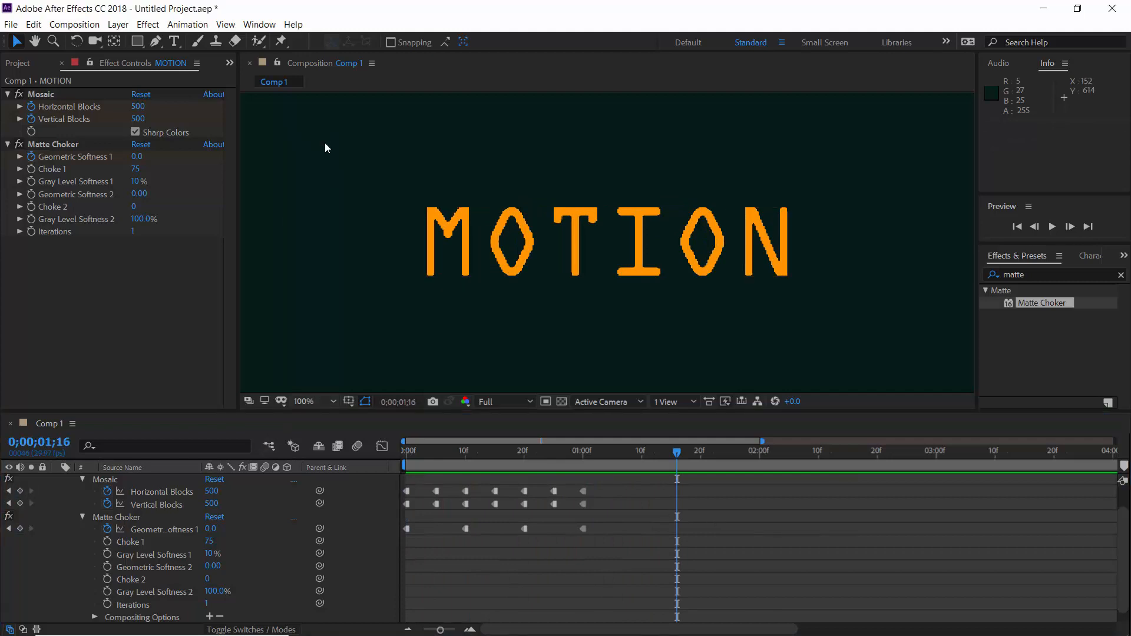
drag(429, 458, 379, 458)
key(space)
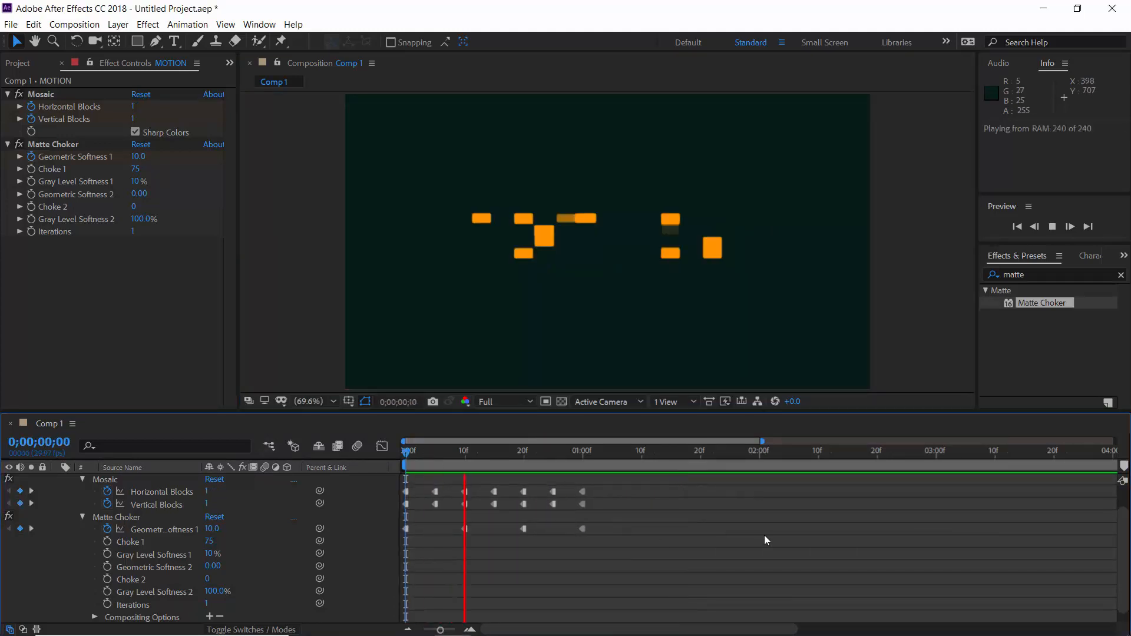
key(space)
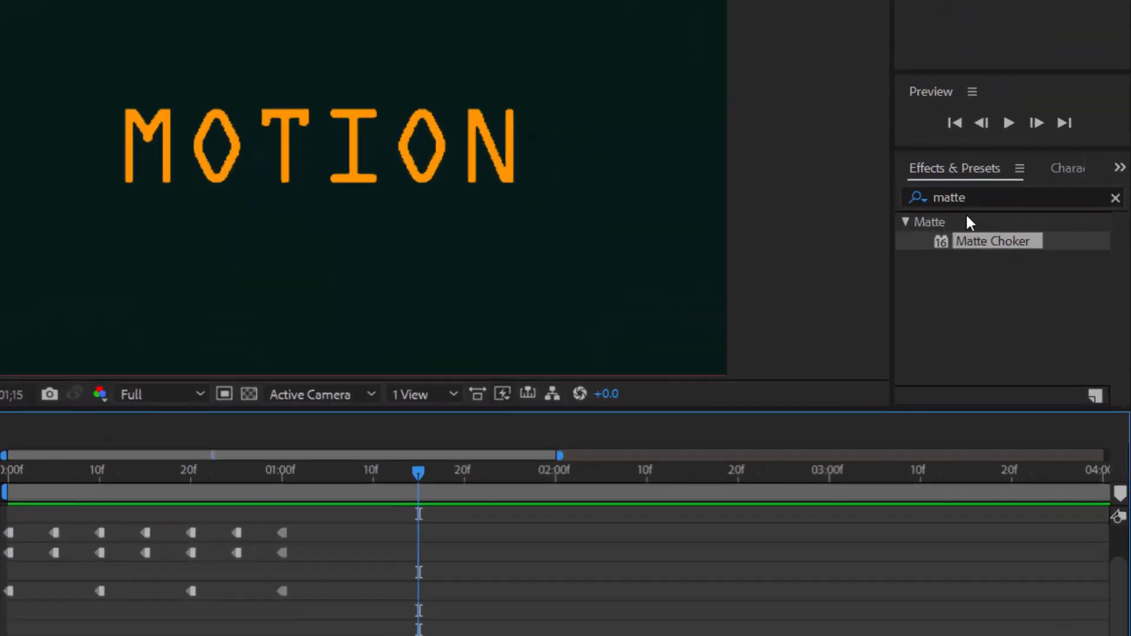
Step: Find the Glow effect and apply it to the MOTION text layer
click(1013, 274)
click(994, 274)
text(g)
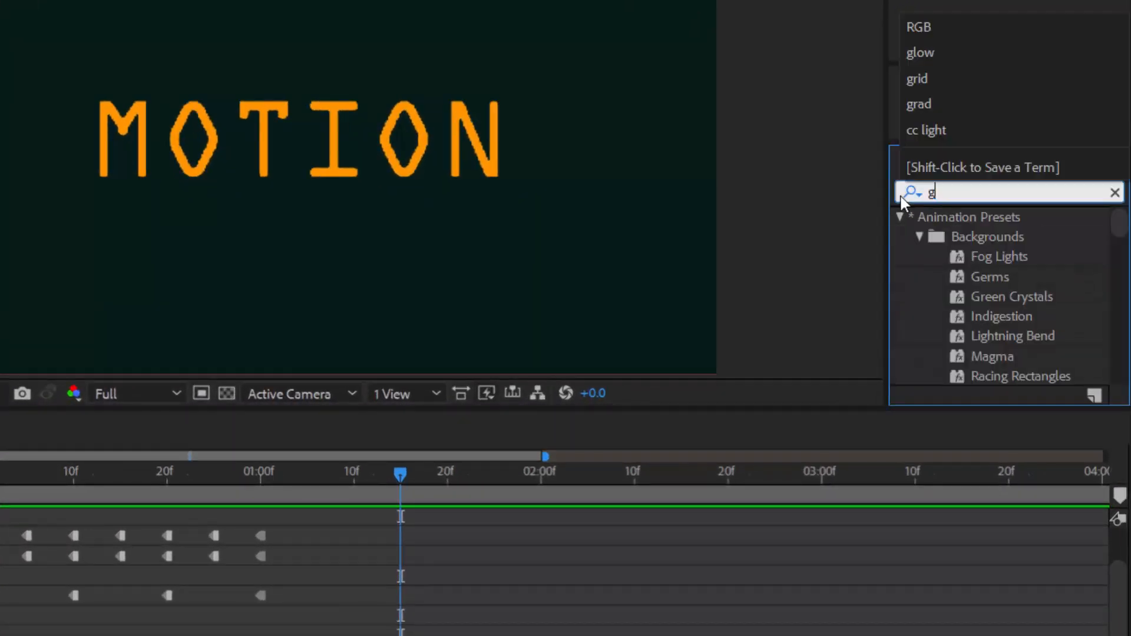
text(low)
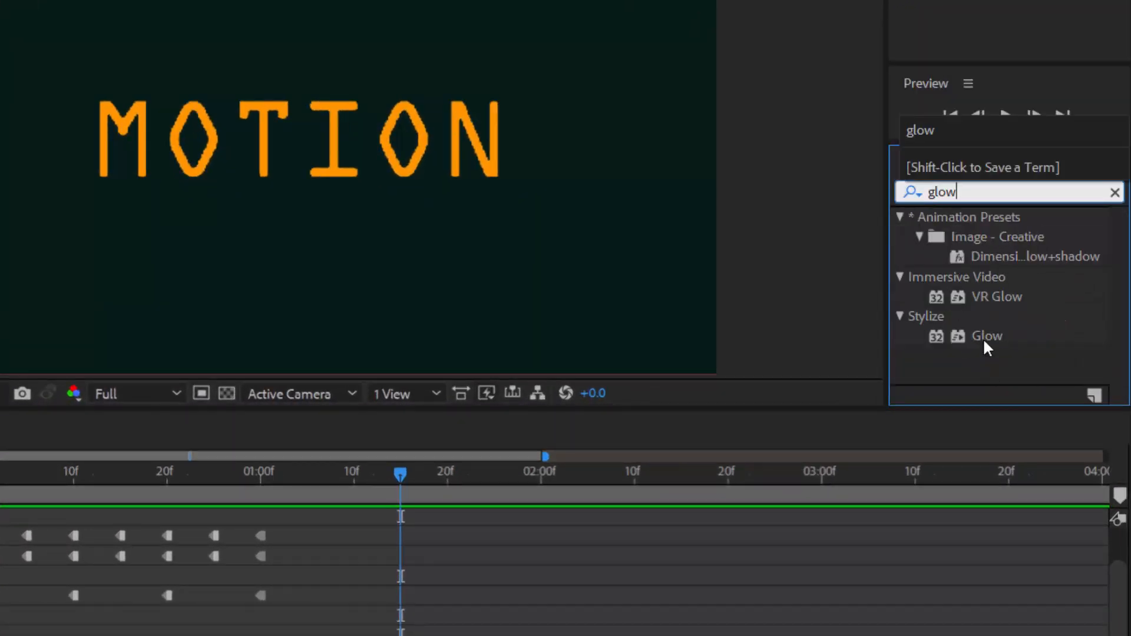
drag(985, 341, 394, 165)
Step: Set the Glow Threshold to 75% and the Glow Radius to 60 on the MOTION layer
click(142, 223)
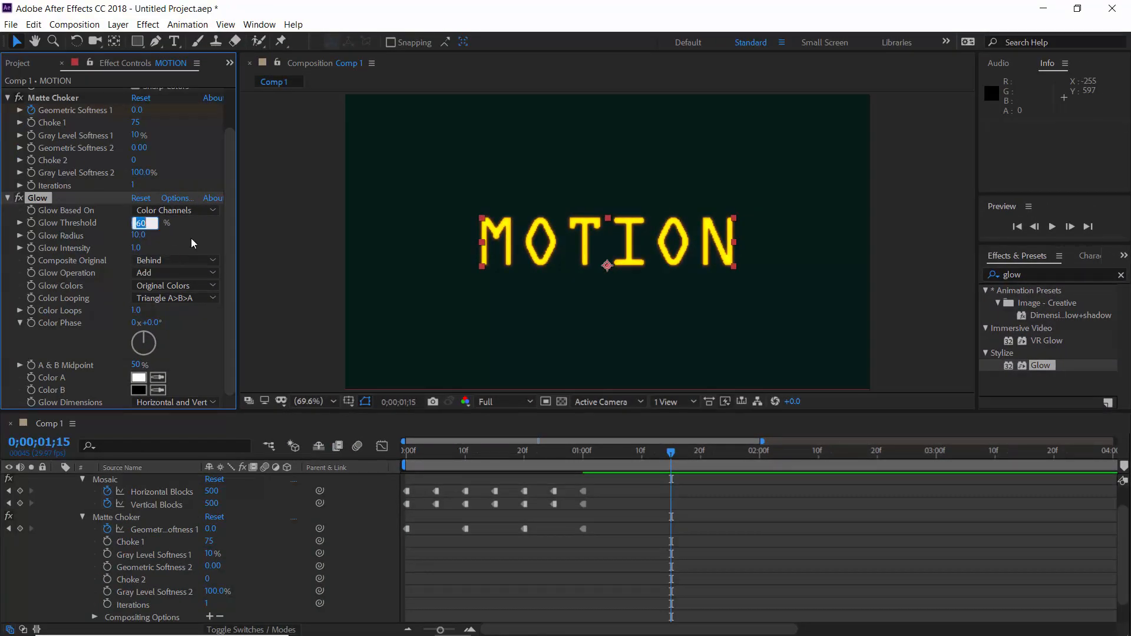
text(75)
key(Return)
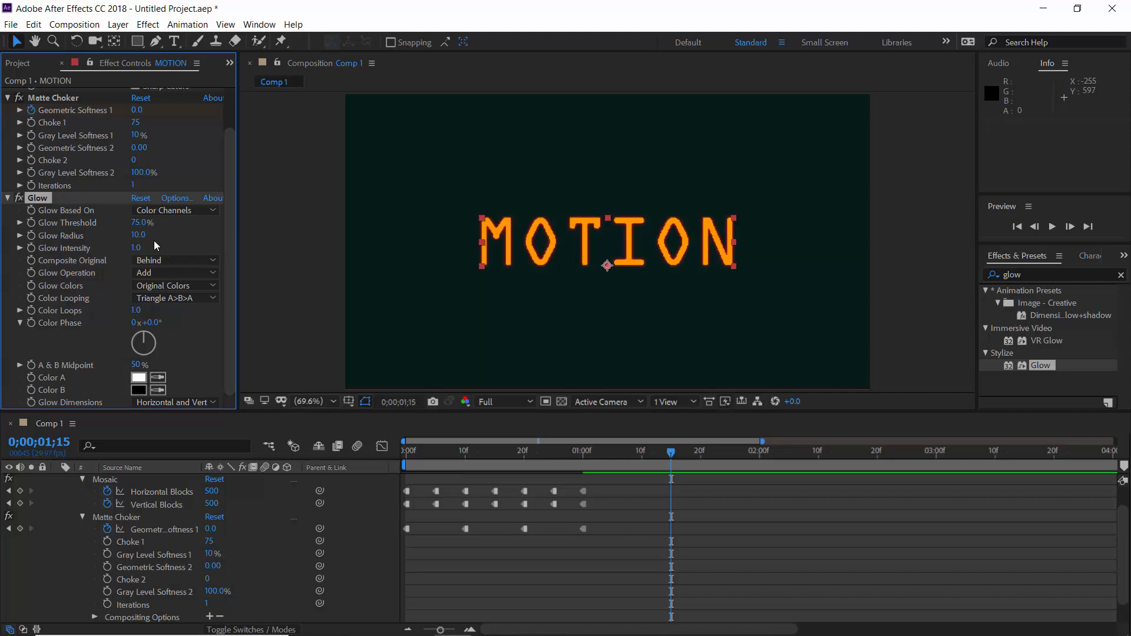
drag(137, 235, 178, 240)
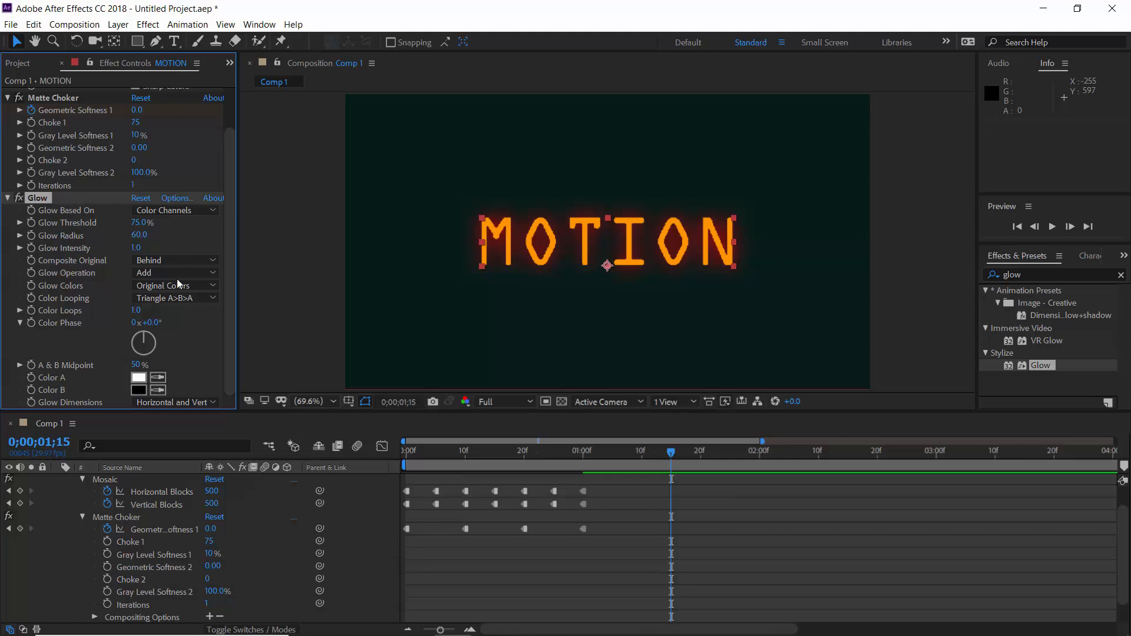
Step: Collapse the MOTION layer's properties and play back the glowing reveal from 0;00;00;00
scroll(73, 513, up, 1)
click(72, 483)
click(57, 481)
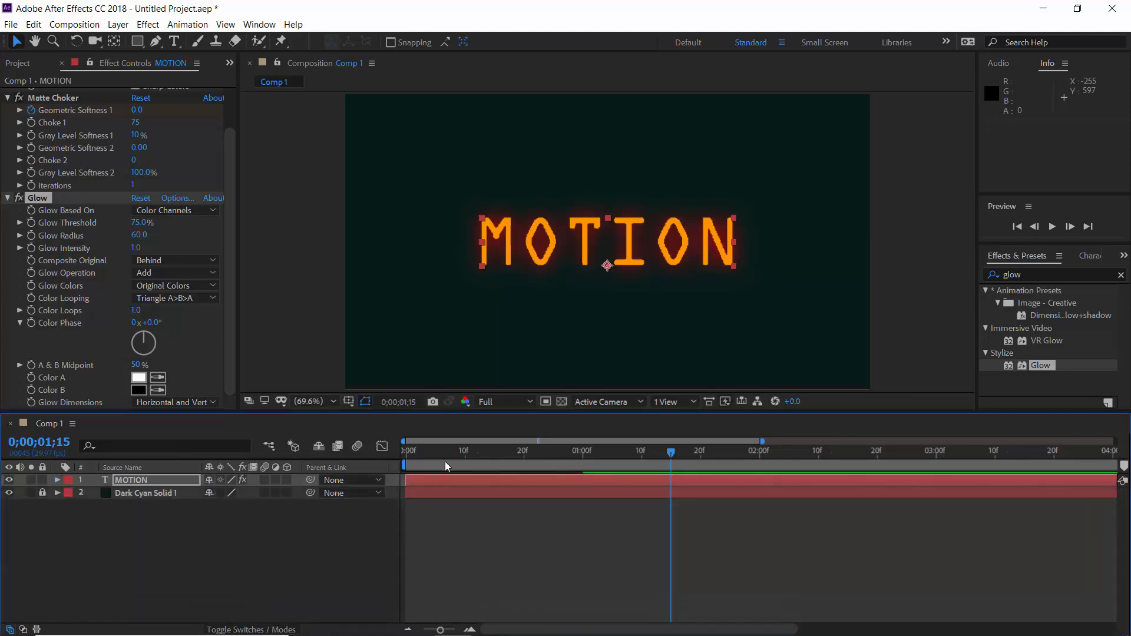
drag(444, 461, 392, 460)
click(531, 570)
key(space)
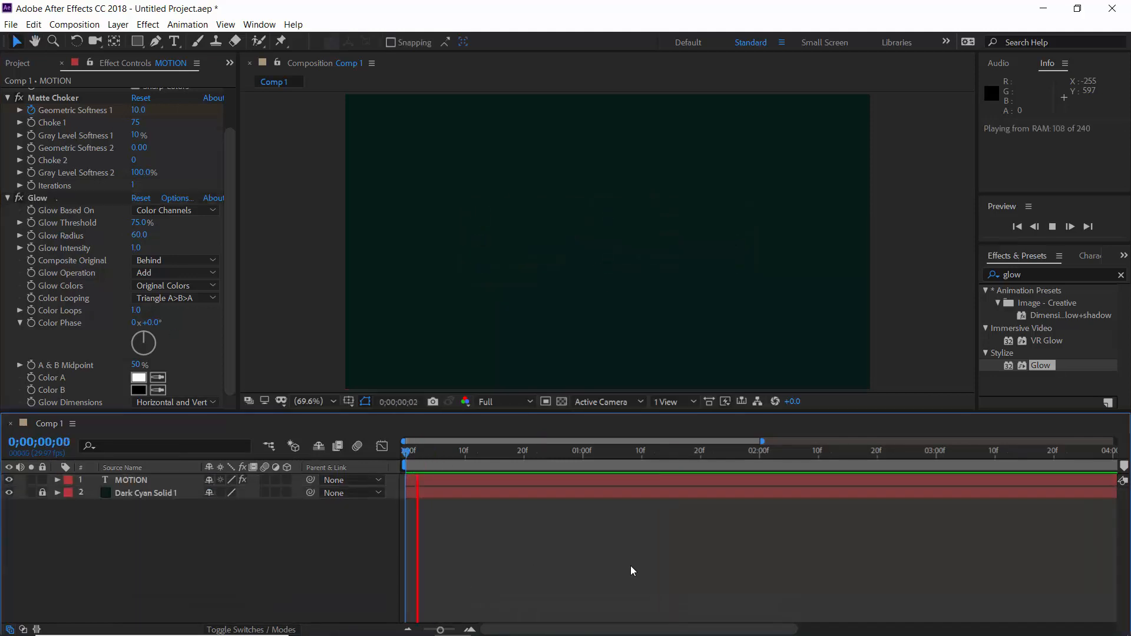
key(space)
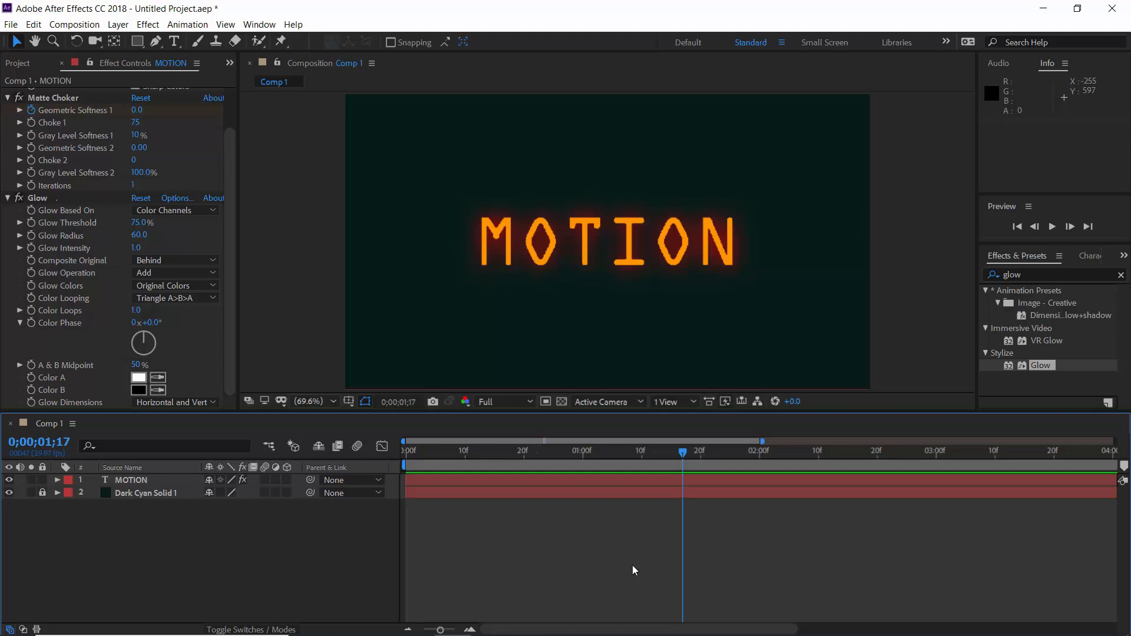
Step: Duplicate the MOTION layer and trim the start of the copy to 0;00;01;20
click(620, 483)
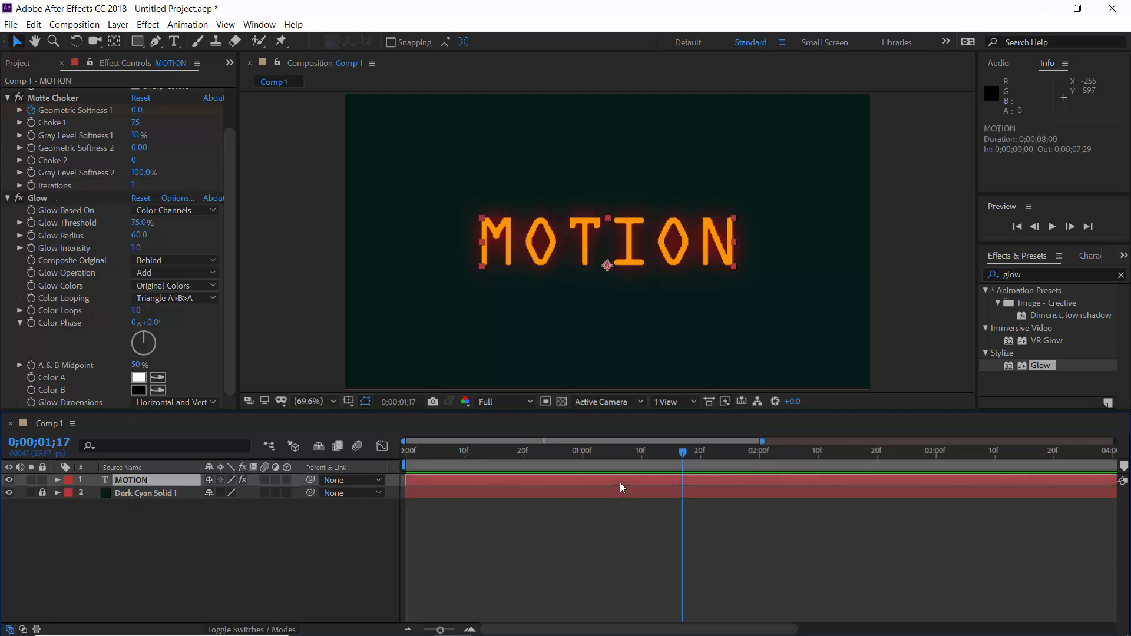
key(u)
drag(585, 457, 700, 474)
key(ctrl+d)
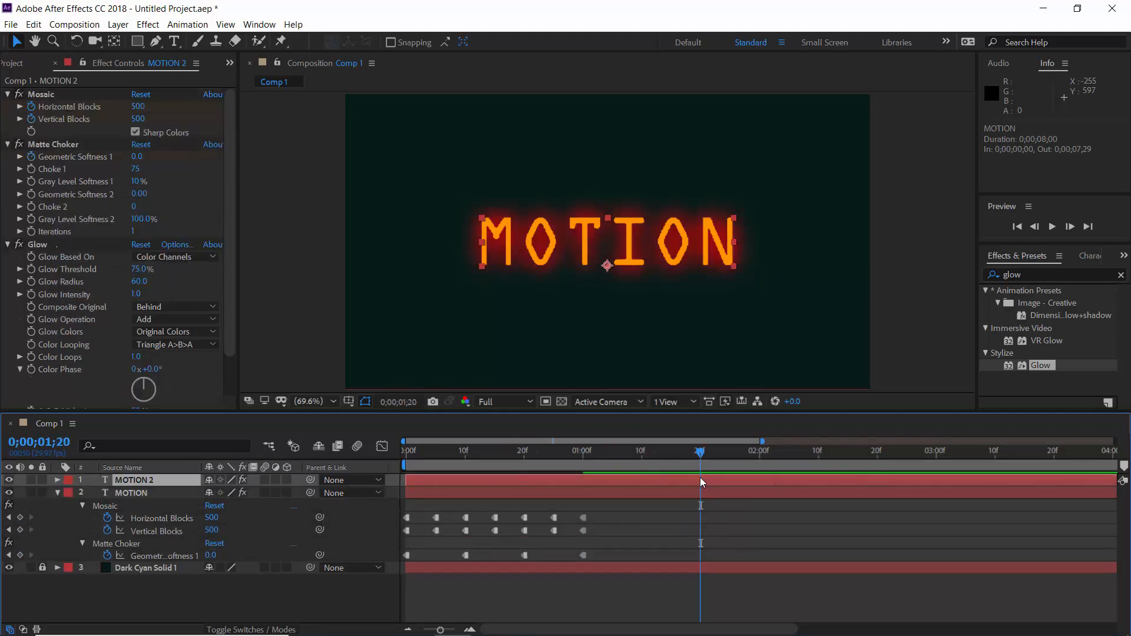
key(alt+bracketleft)
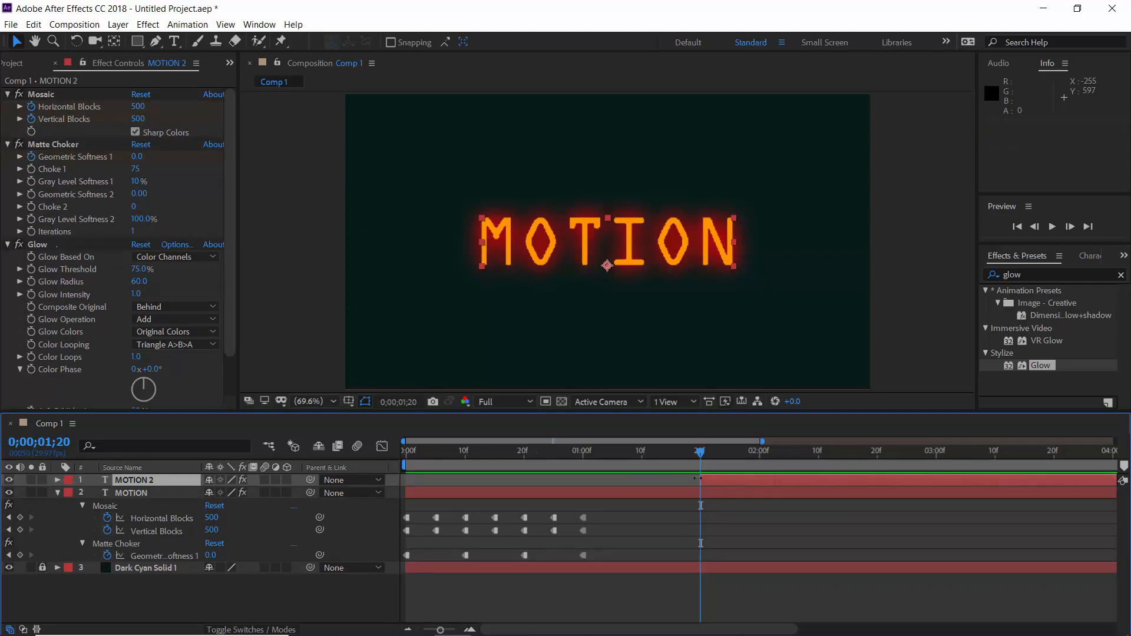
Step: Trim the original MOTION layer to end at 0;00;01;19, just before the copy starts
click(697, 492)
key(alt+bracketright)
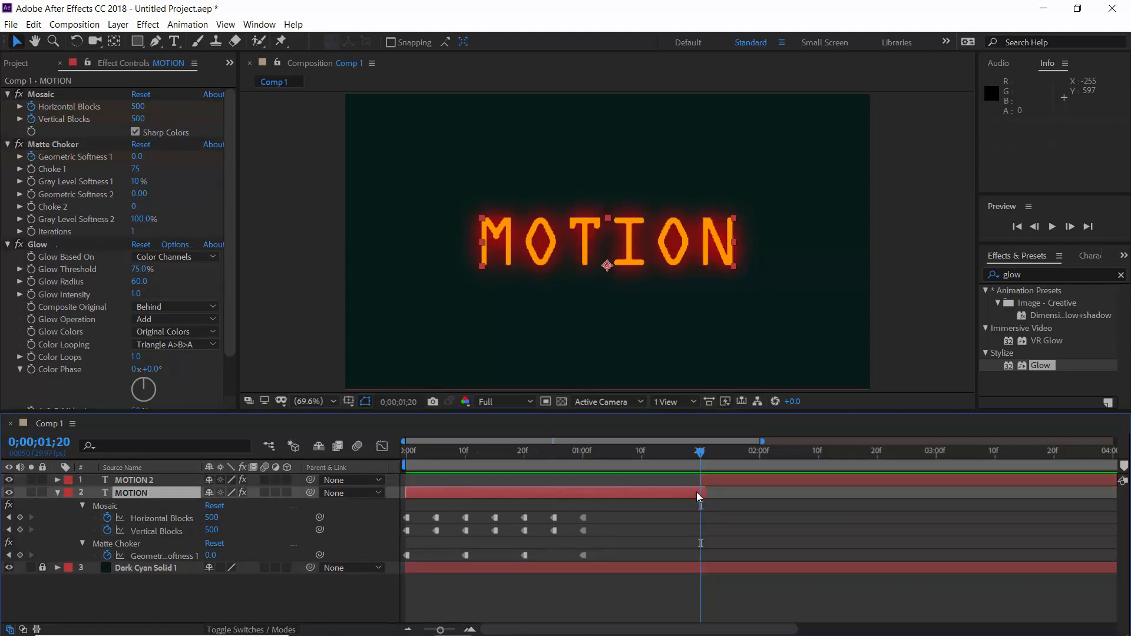
drag(703, 492, 709, 488)
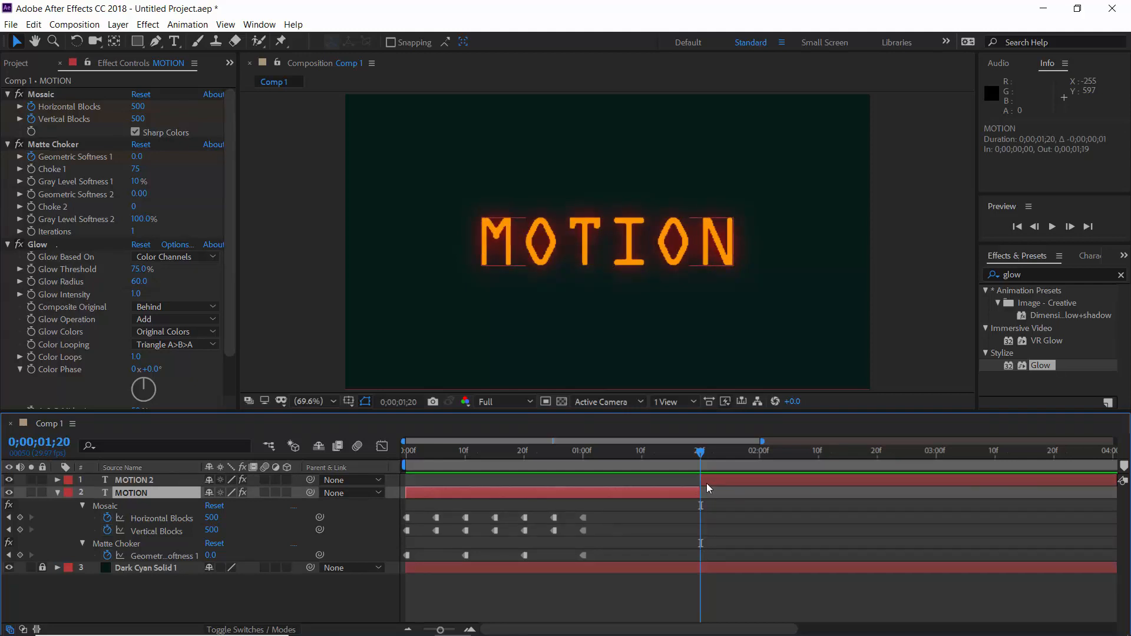
Step: Delete the Mosaic and Matte Choker effects from the MOTION 2 layer
click(707, 485)
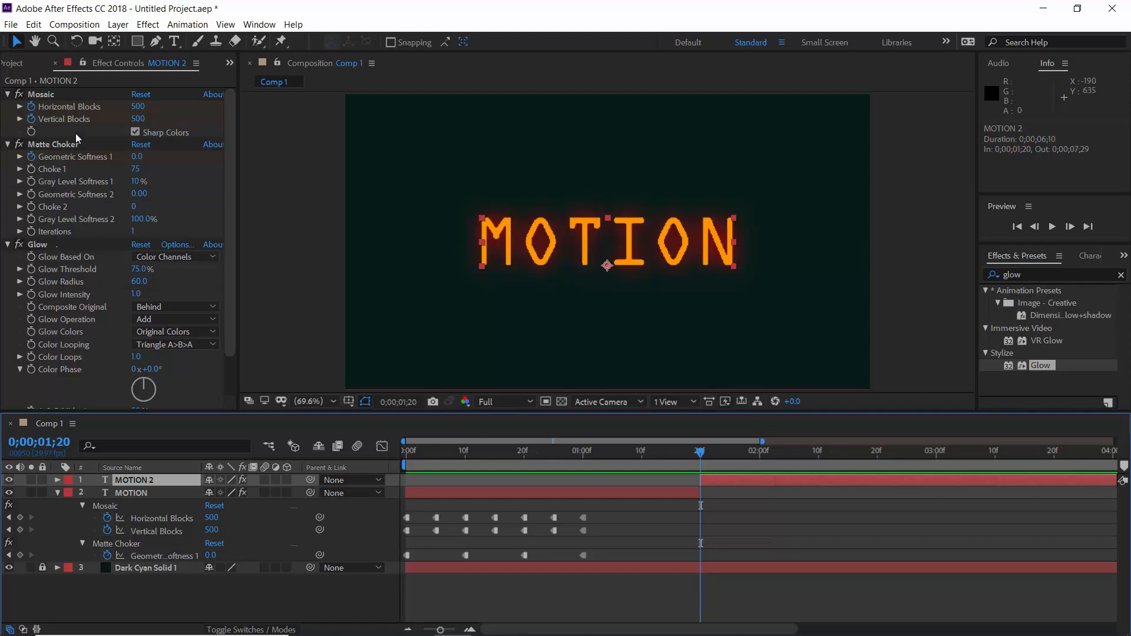
click(46, 95)
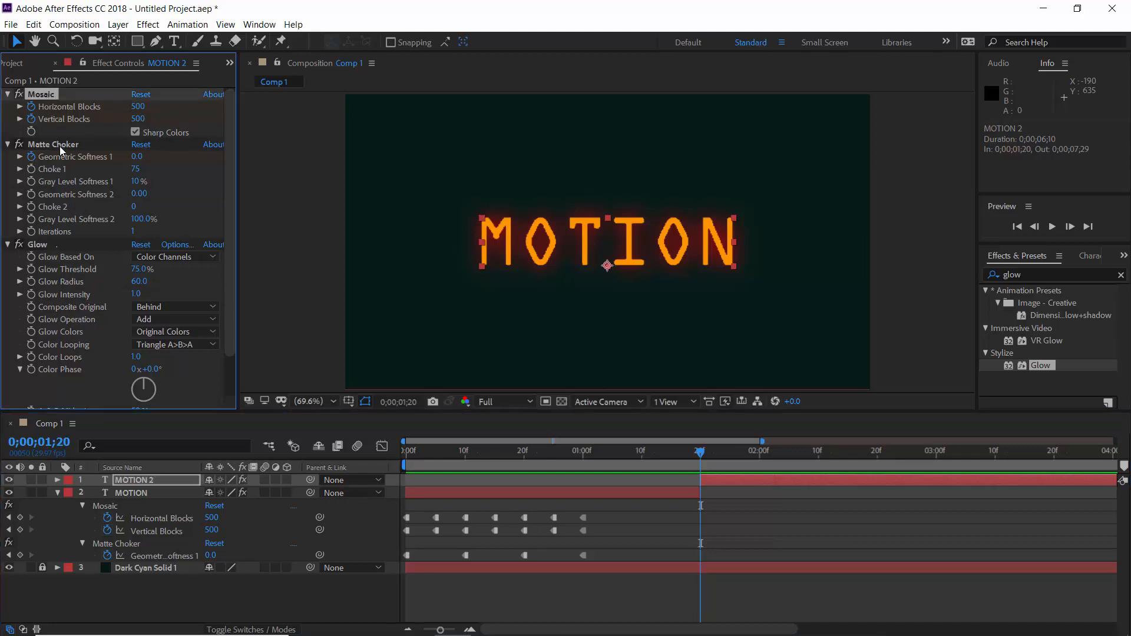
ctrl+click(59, 146)
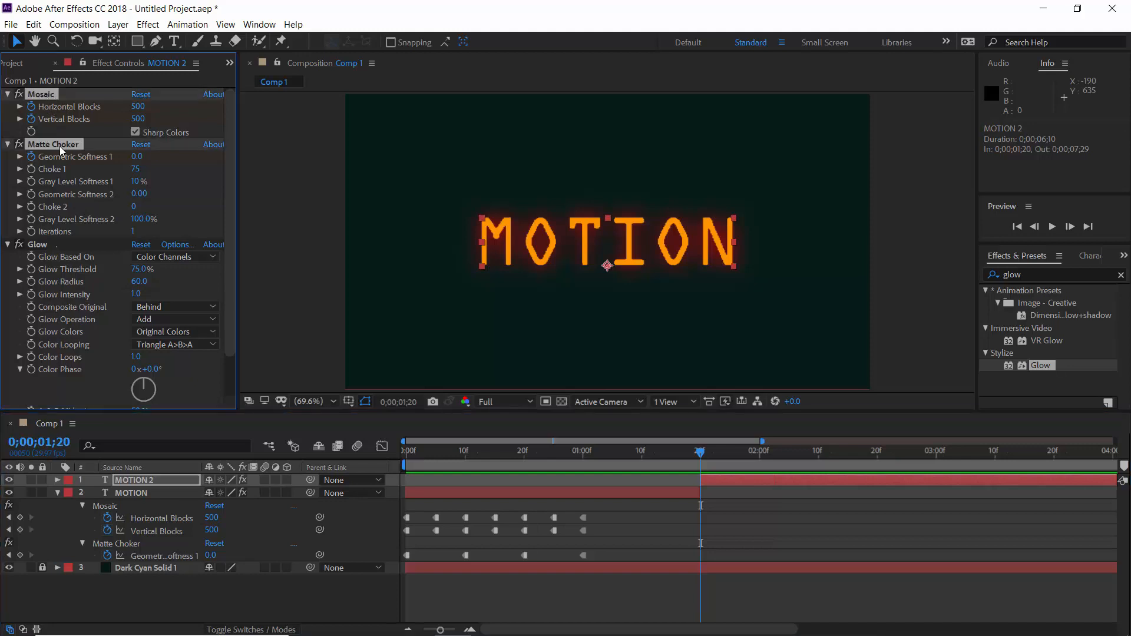
key(Delete)
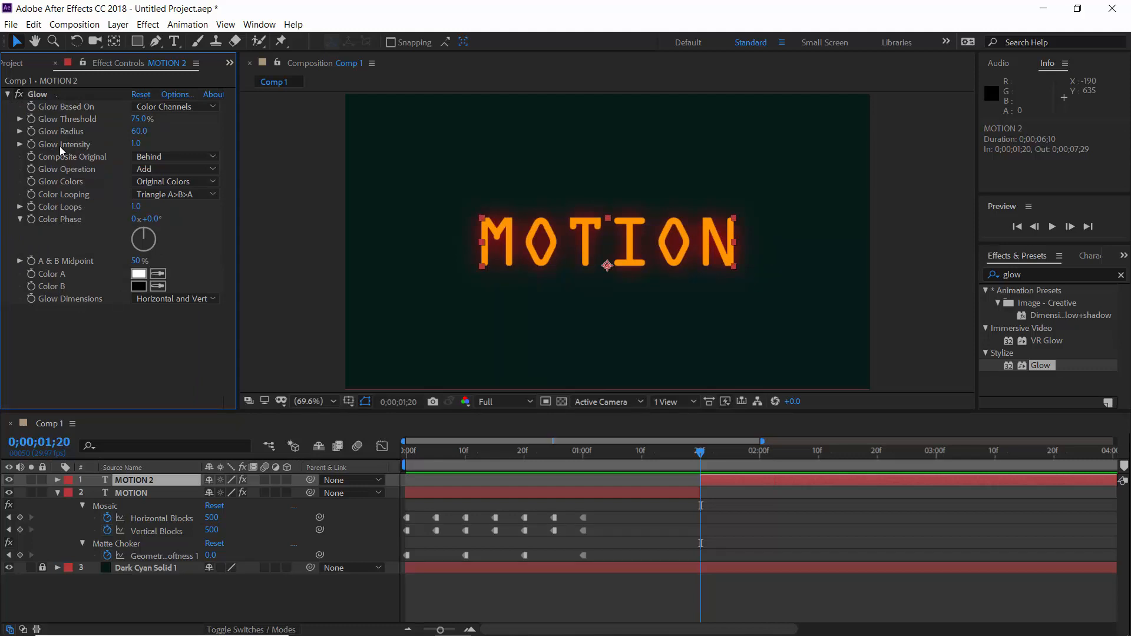
Step: Keyframe the MOTION 2 layer's Opacity at 100% at 0;00;01;20 and 20% at 0;00;01;25
click(732, 480)
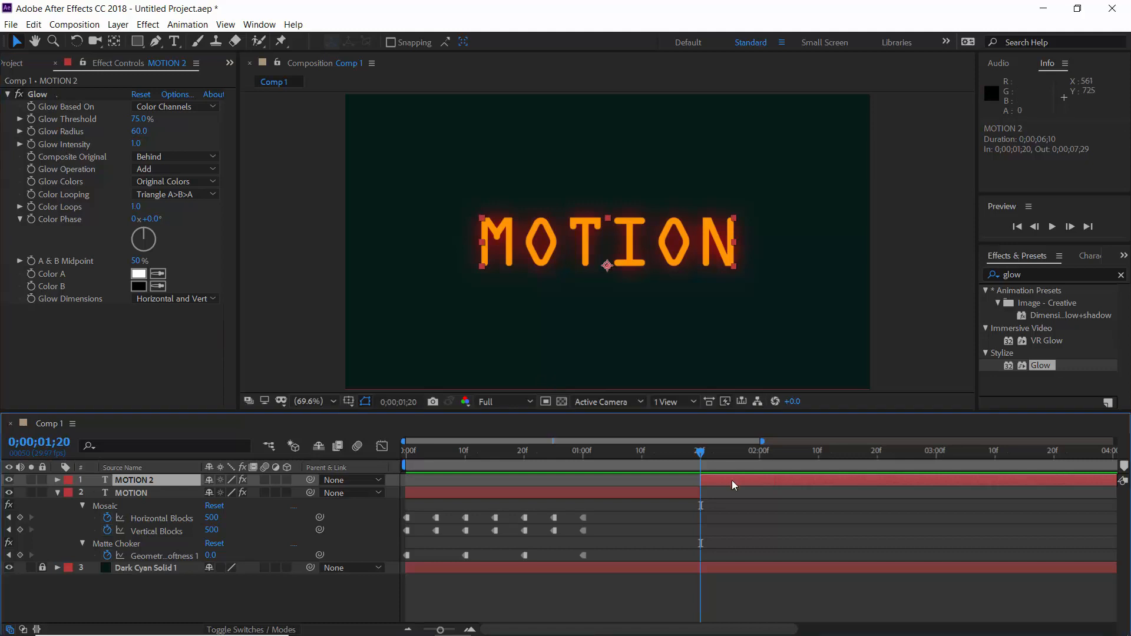
key(t)
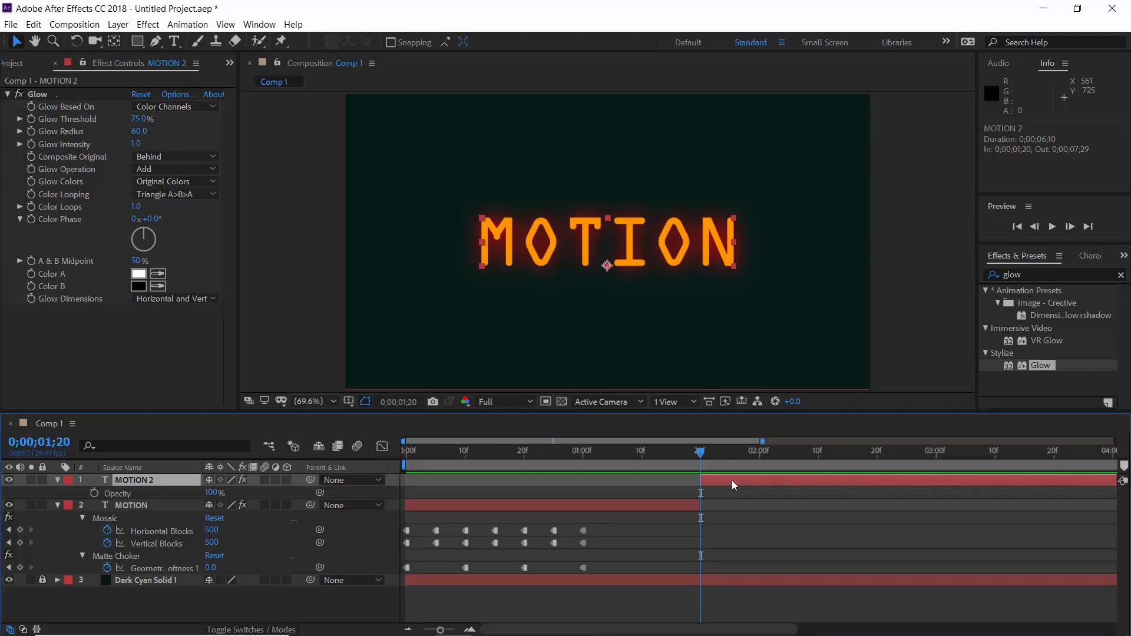
click(94, 493)
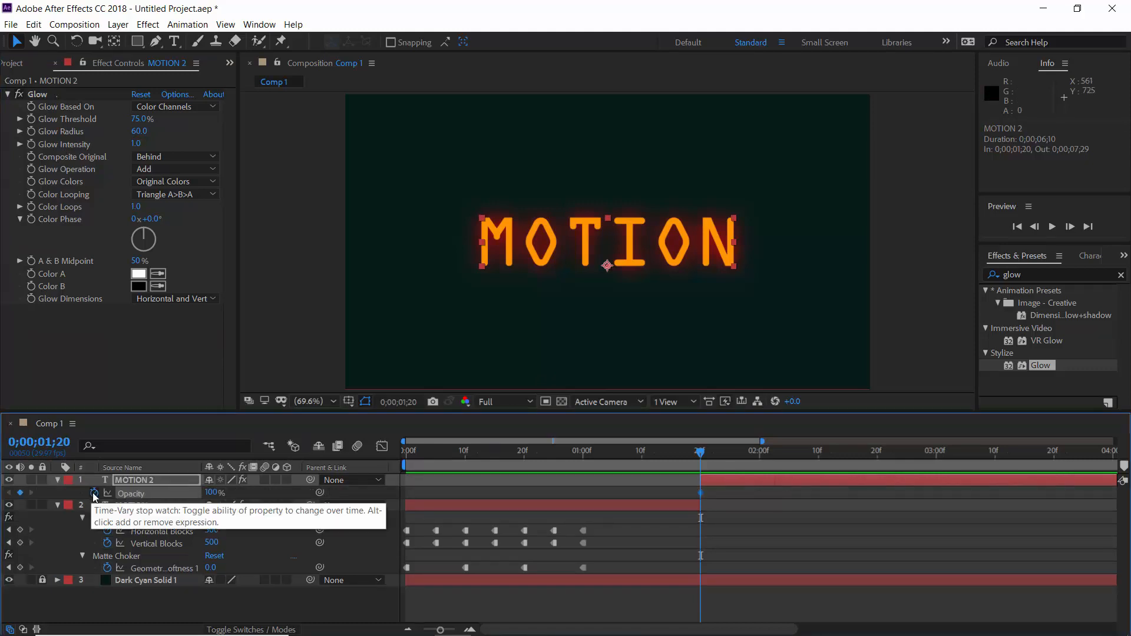
click(707, 451)
drag(711, 452, 747, 461)
click(214, 493)
text(20)
key(Return)
Step: Keyframe the MOTION 2 layer's Opacity at 100% at 0;00;02;00
click(211, 493)
text(100)
key(Return)
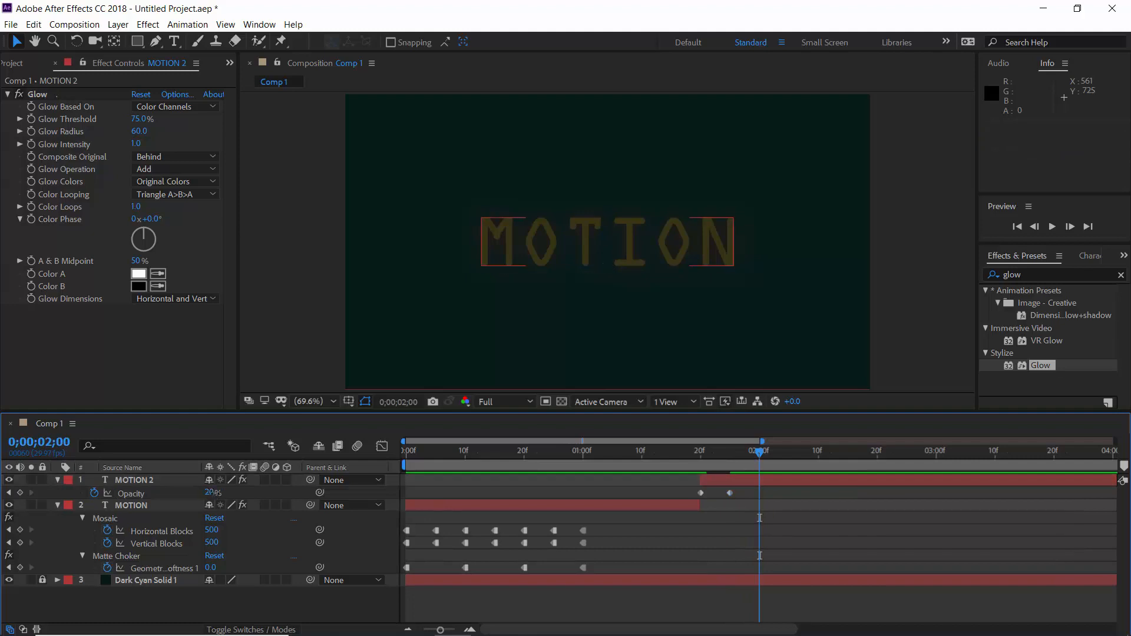
Step: Keyframe the MOTION 2 layer's Opacity at 50% at 0;00;02;05 and 100% at 0;00;02;10
key(space)
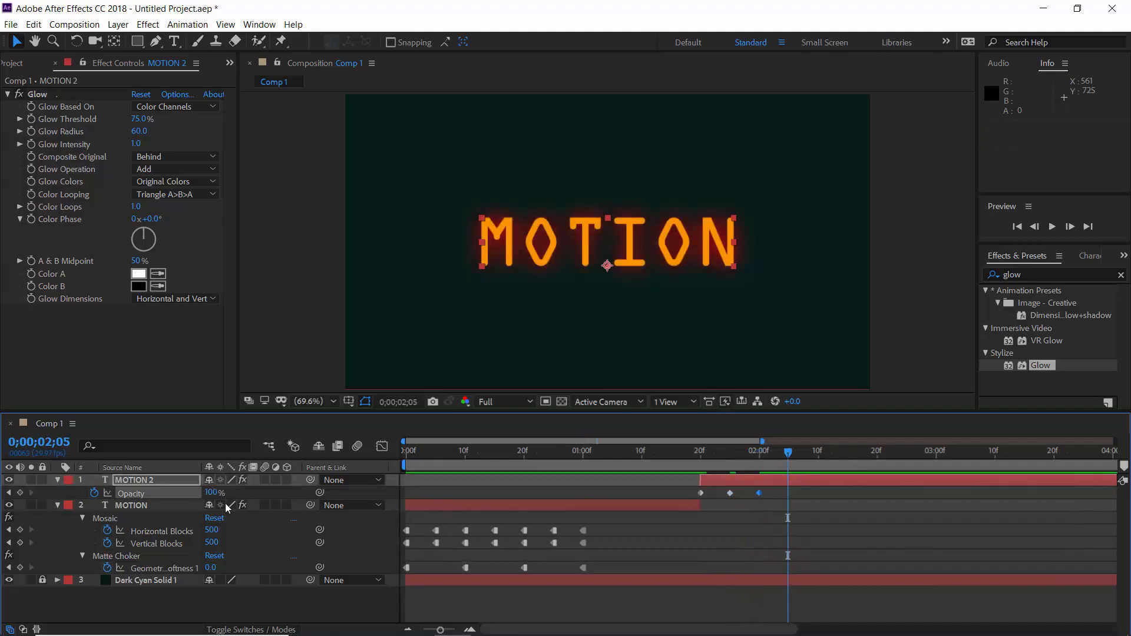
click(210, 493)
text(50)
key(Return)
drag(793, 453, 817, 460)
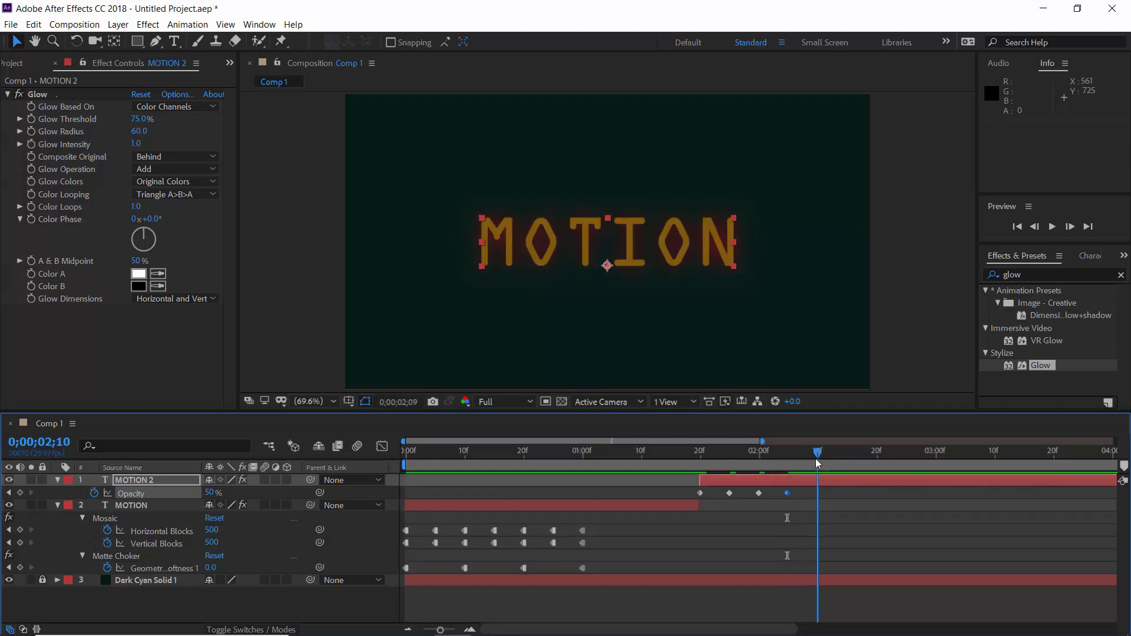
drag(212, 494, 264, 494)
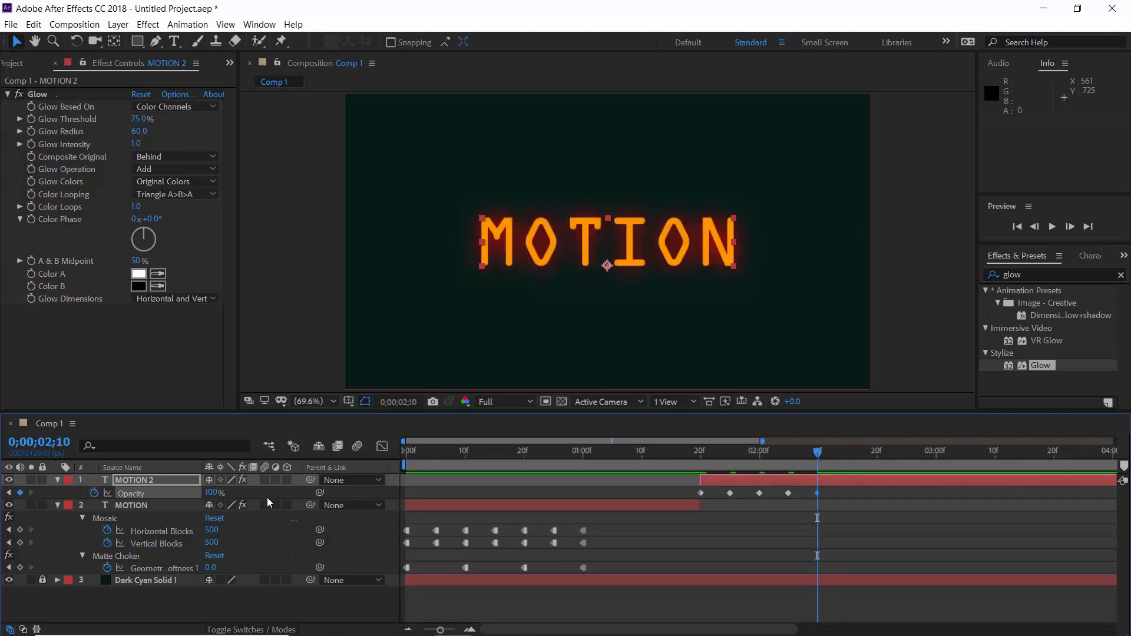
Step: Keyframe MOTION 2's Glow Intensity at 1.0 at 0;00;01;25 and 0.8 at 0;00;02;00
drag(705, 462, 727, 464)
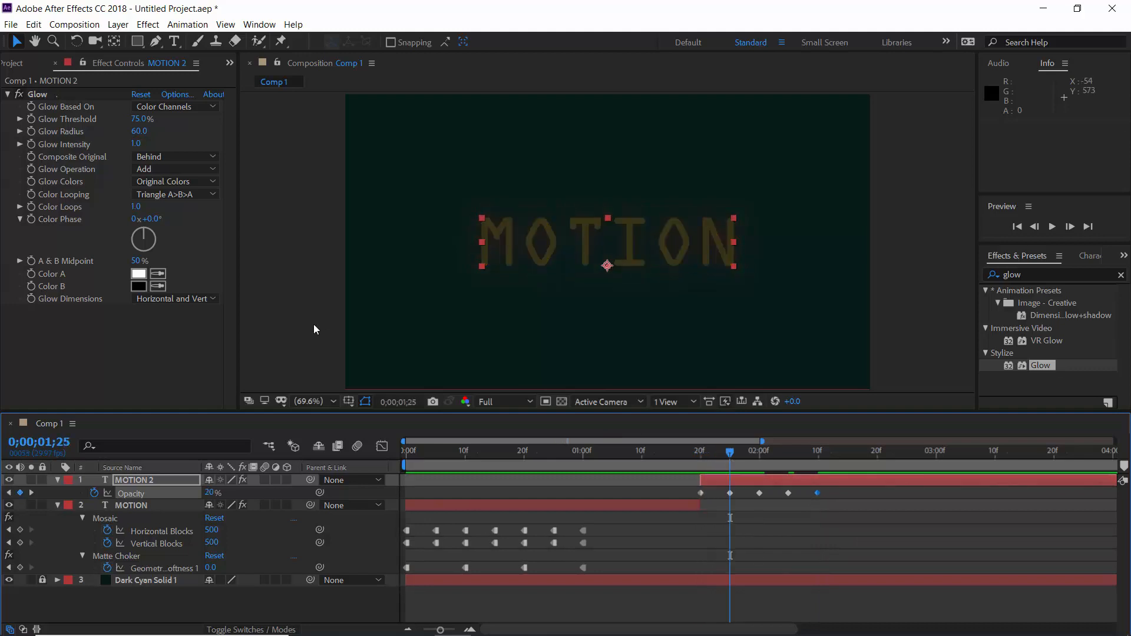
click(36, 149)
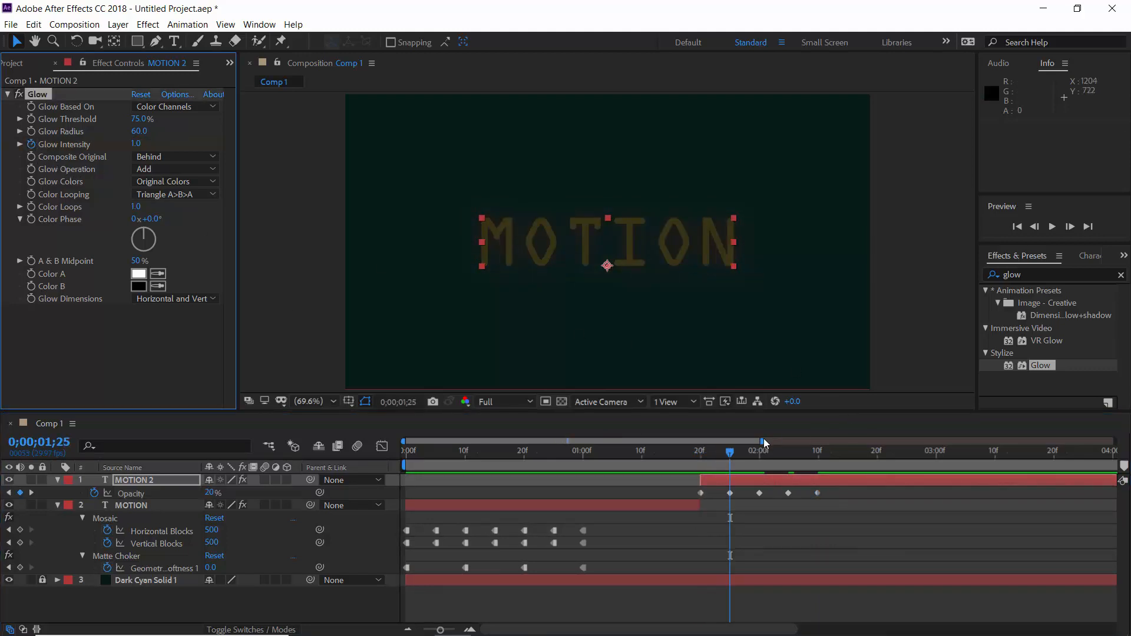
drag(731, 452, 762, 456)
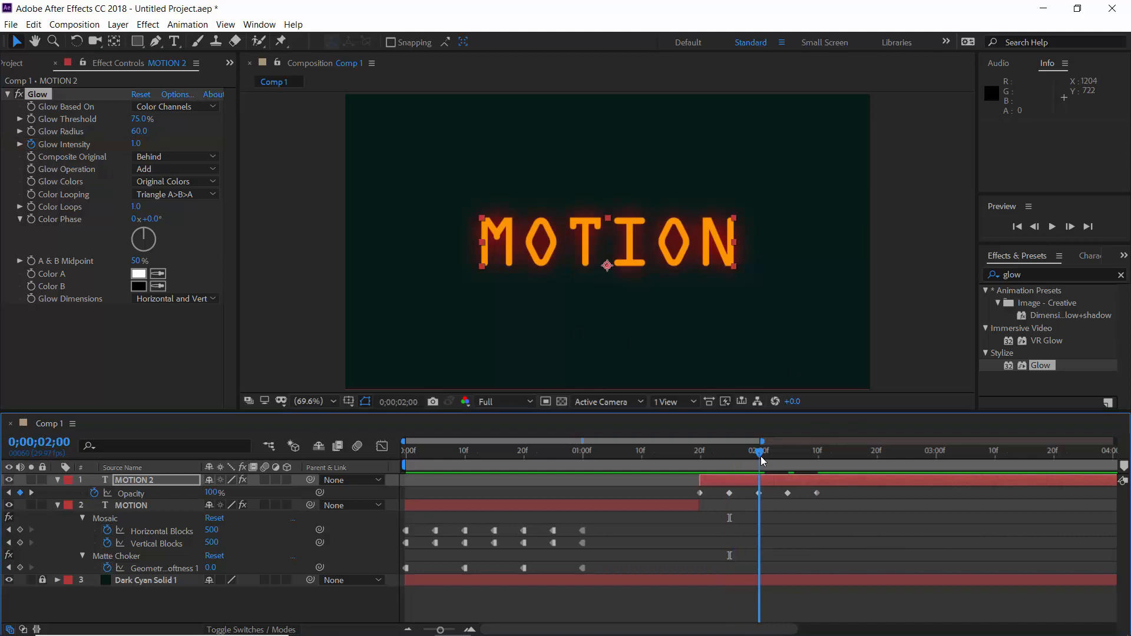
click(136, 144)
text(2)
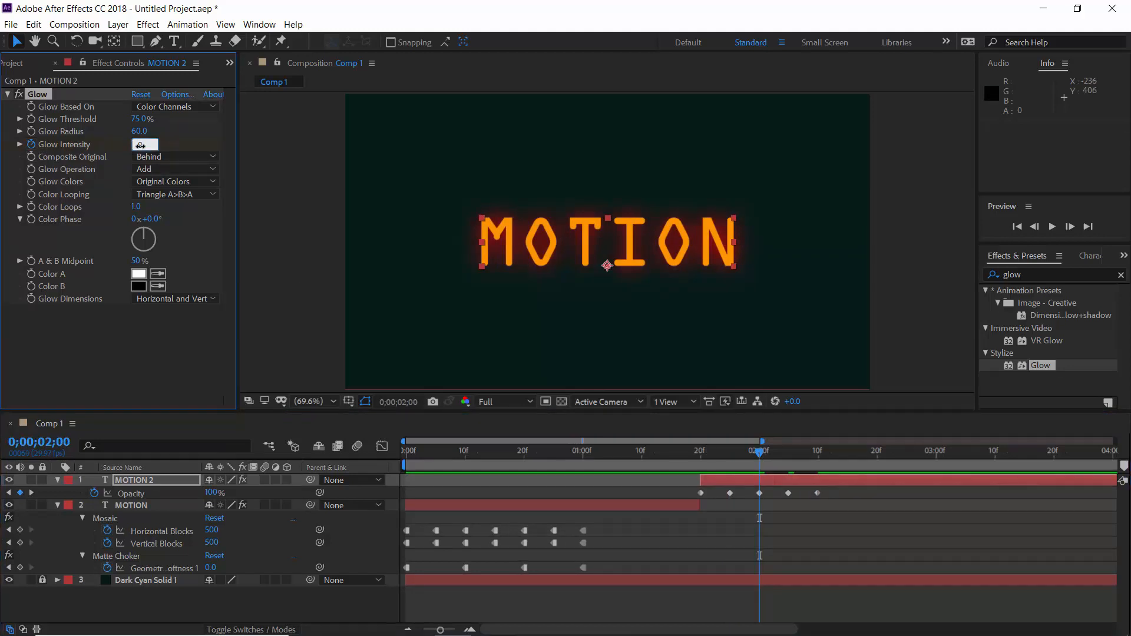
key(Return)
Step: Keyframe MOTION 2's Glow Intensity at 1 at 0;00;02;05 and reveal all of the layer's keyframed properties
click(772, 453)
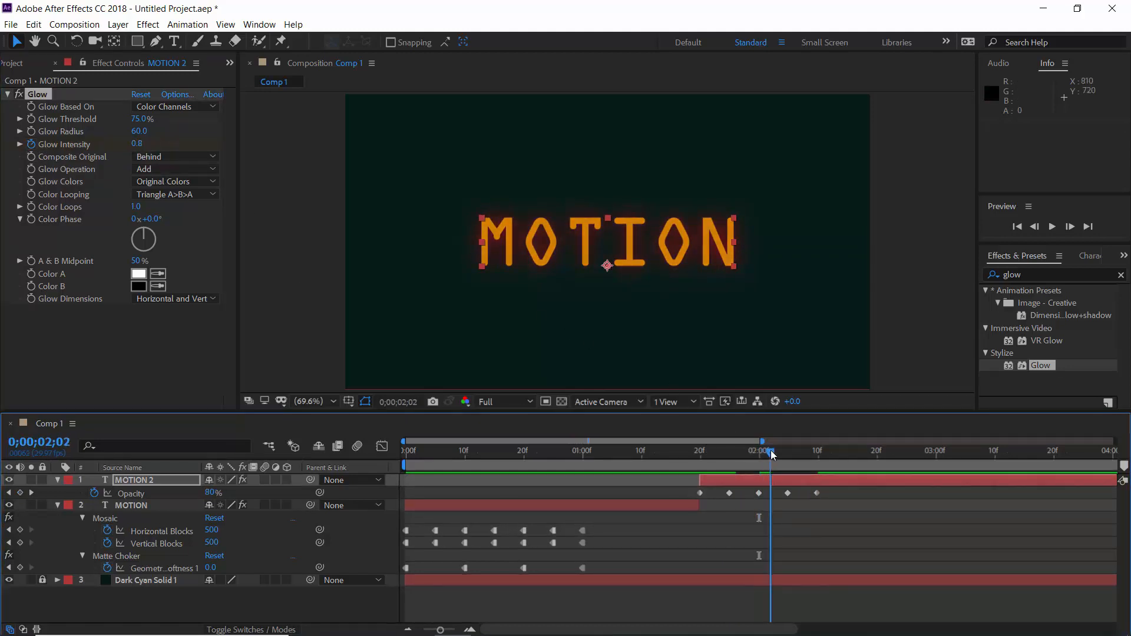
drag(772, 454, 789, 453)
click(136, 145)
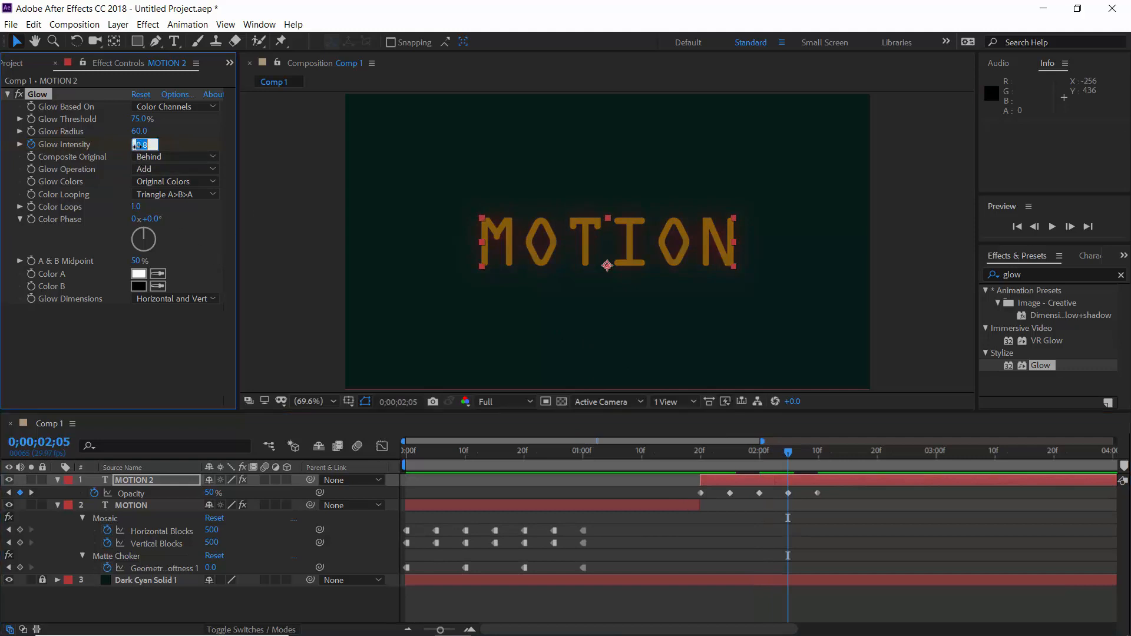
text(1)
key(Return)
click(746, 485)
key(u)
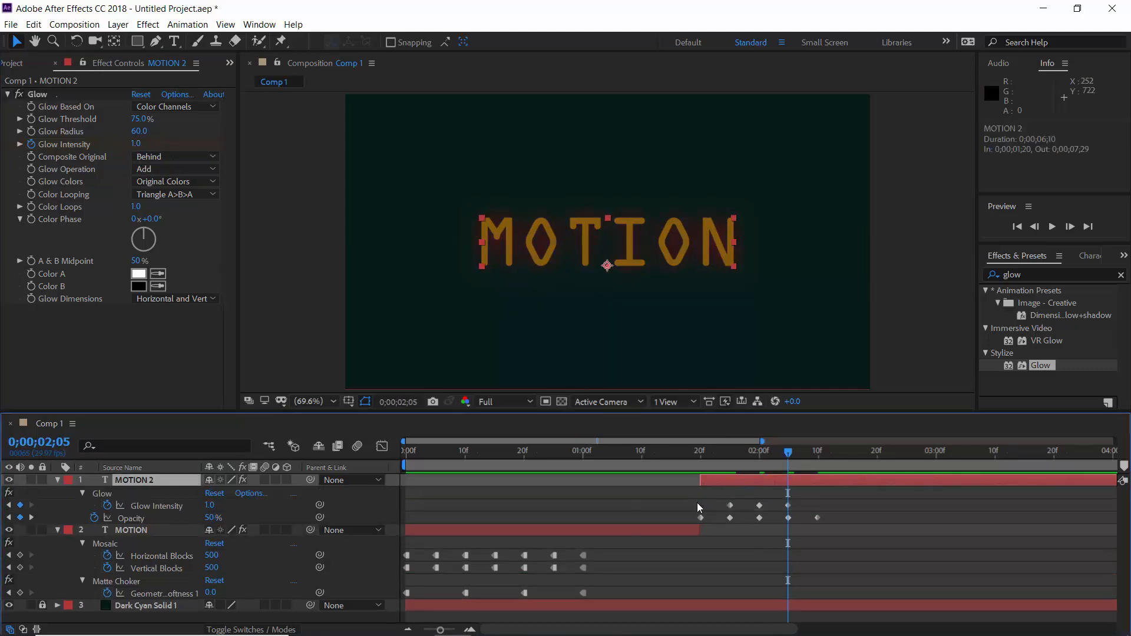
Step: Convert all of MOTION 2's Glow Intensity and Opacity keyframes to hold keyframes and preview the flicker from 0;00;01;20
drag(697, 504, 827, 517)
right_click(819, 515)
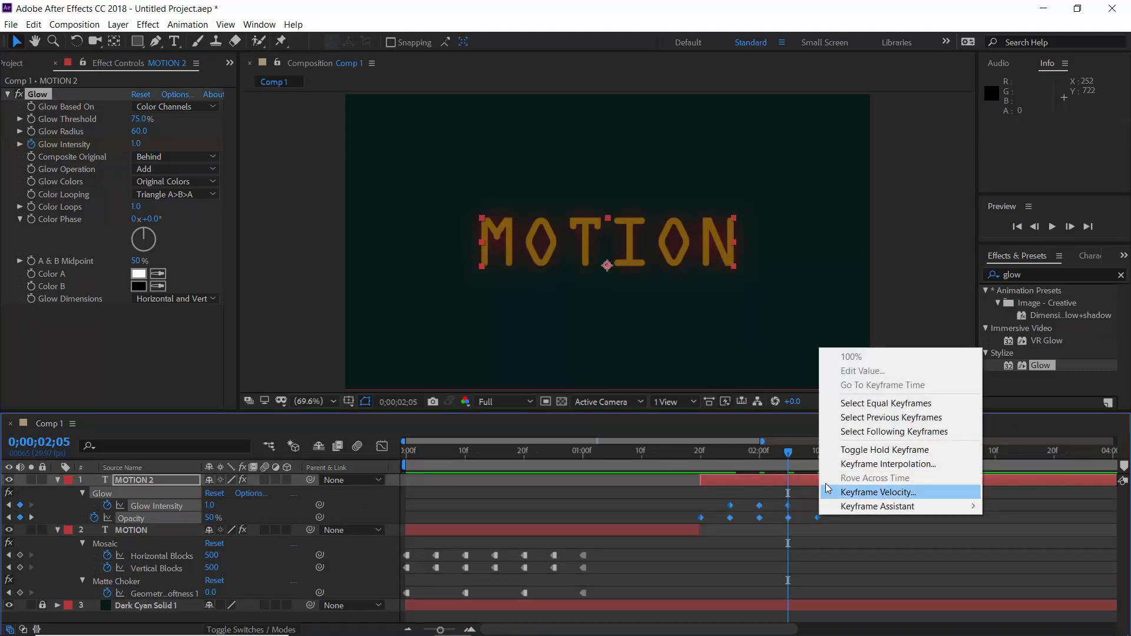
click(844, 451)
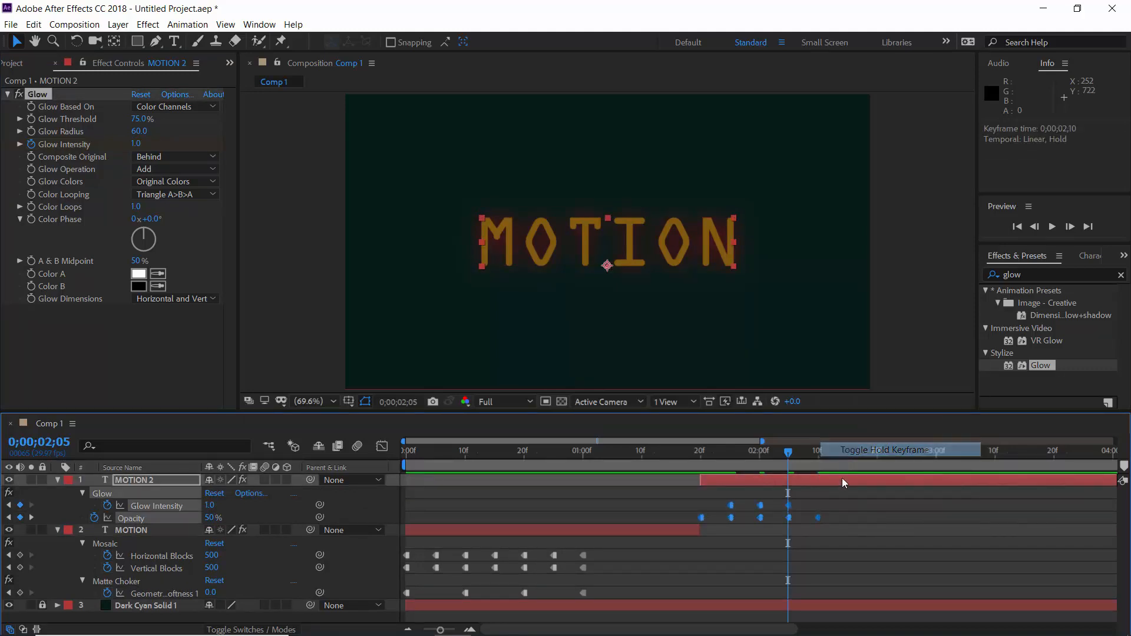
click(700, 454)
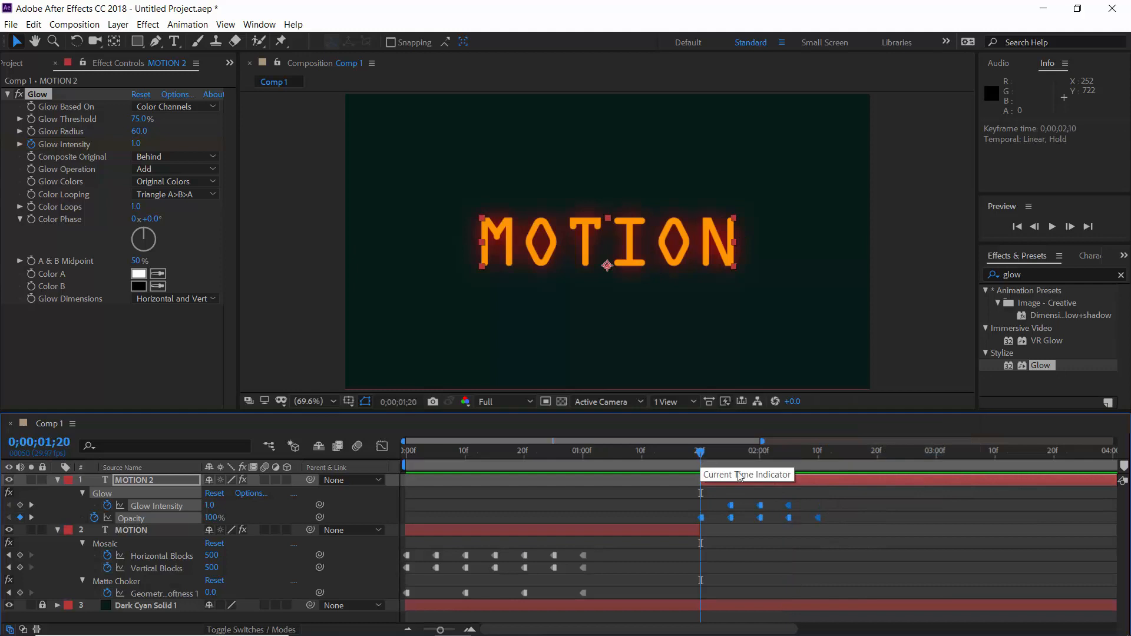
click(927, 541)
key(space)
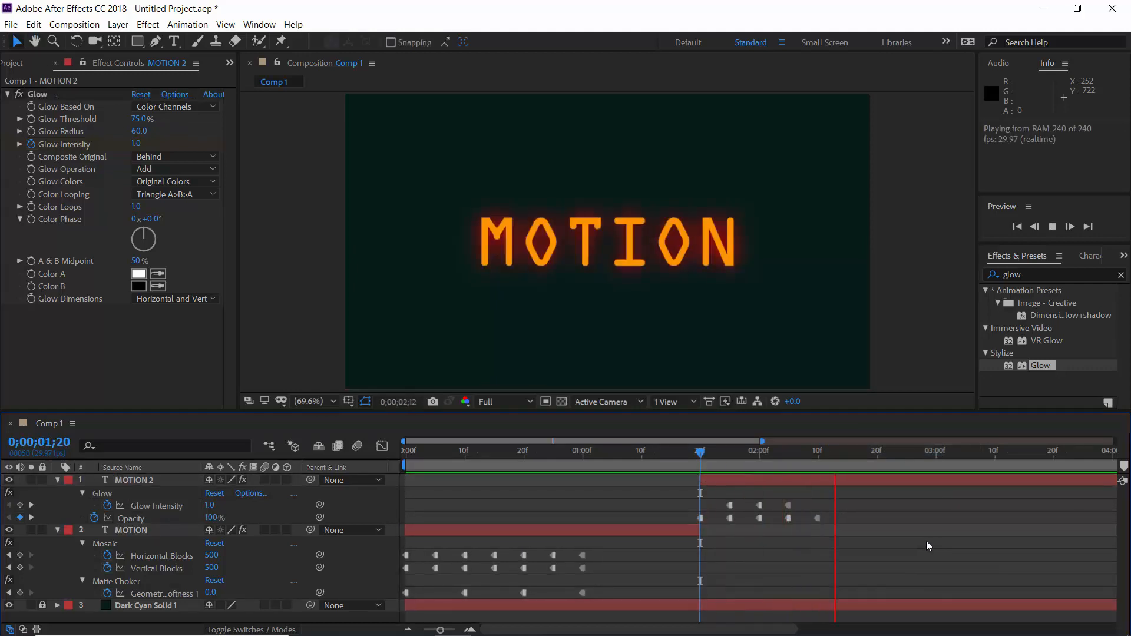
Step: Keyframe MOTION 2's Opacity at 70% at 0;00;03;20 and 50% at 0;00;03;25
drag(694, 630, 803, 633)
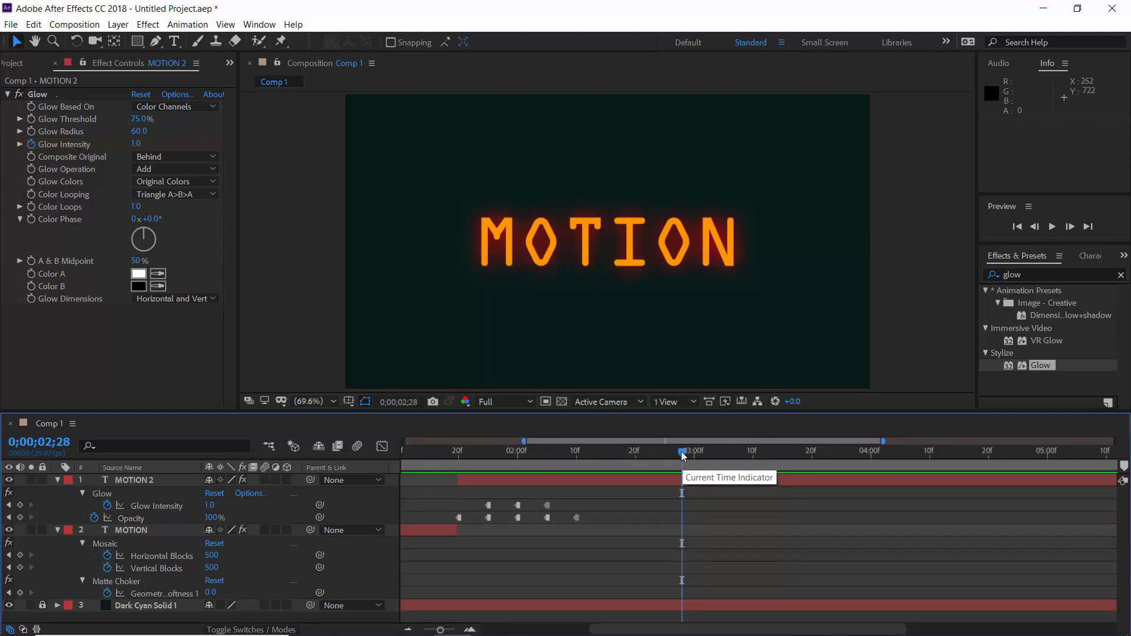
drag(682, 451, 810, 474)
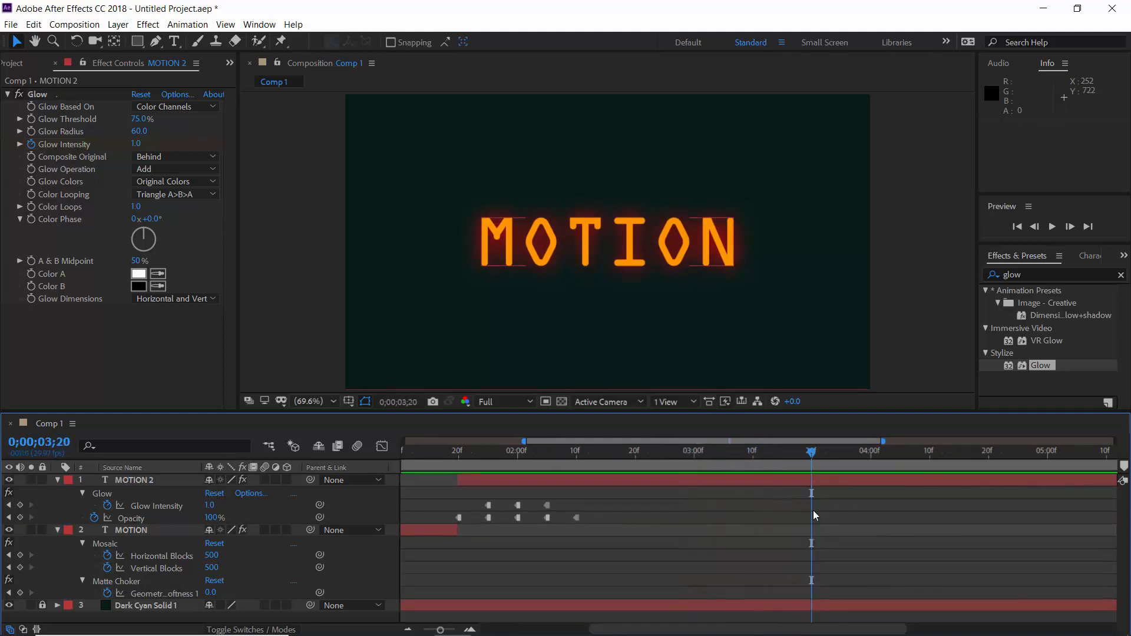
click(211, 518)
text(70)
key(Return)
drag(813, 452, 841, 455)
click(212, 518)
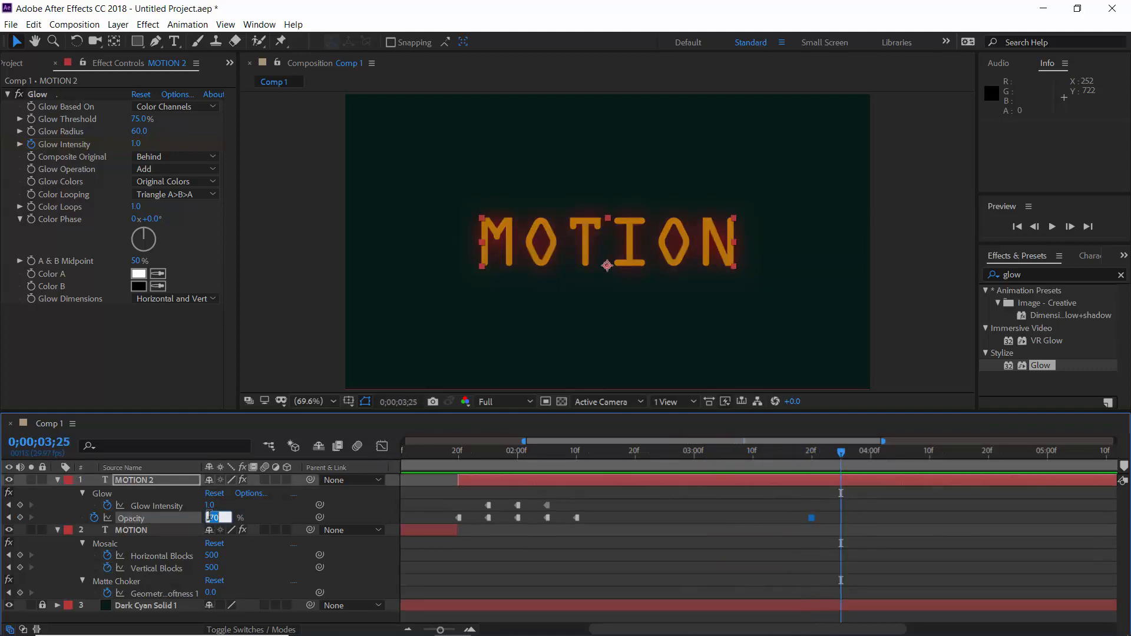
text(50)
key(Return)
Step: Keyframe MOTION 2's Opacity at 80% at 0;00;04;00 and 100% at 0;00;04;05
click(864, 452)
click(870, 452)
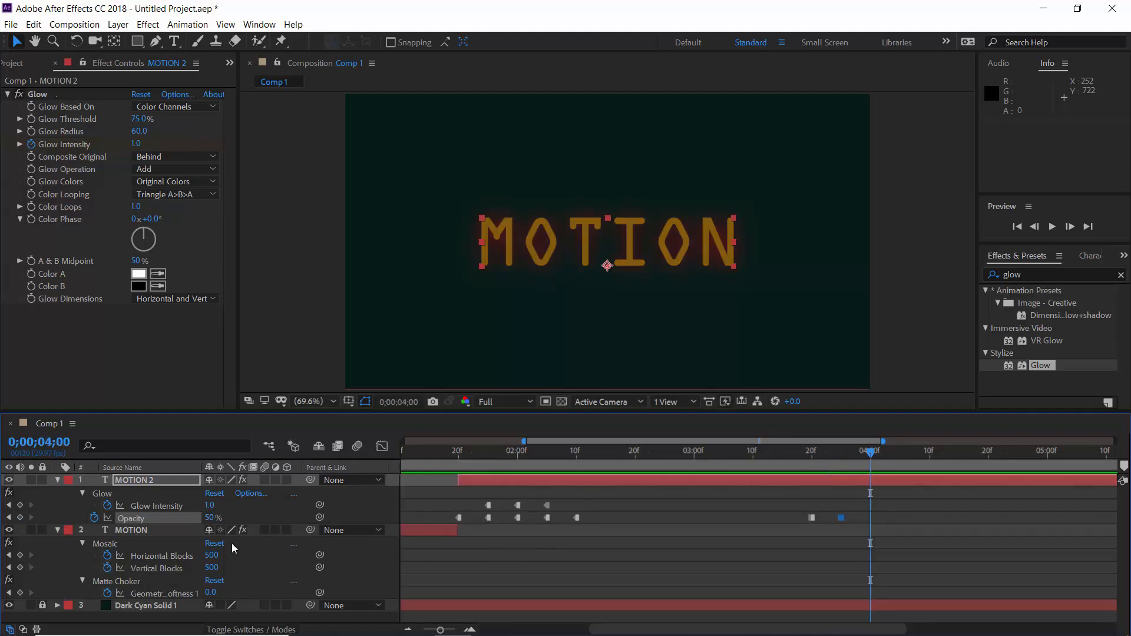
click(213, 518)
text(80)
key(Return)
click(900, 457)
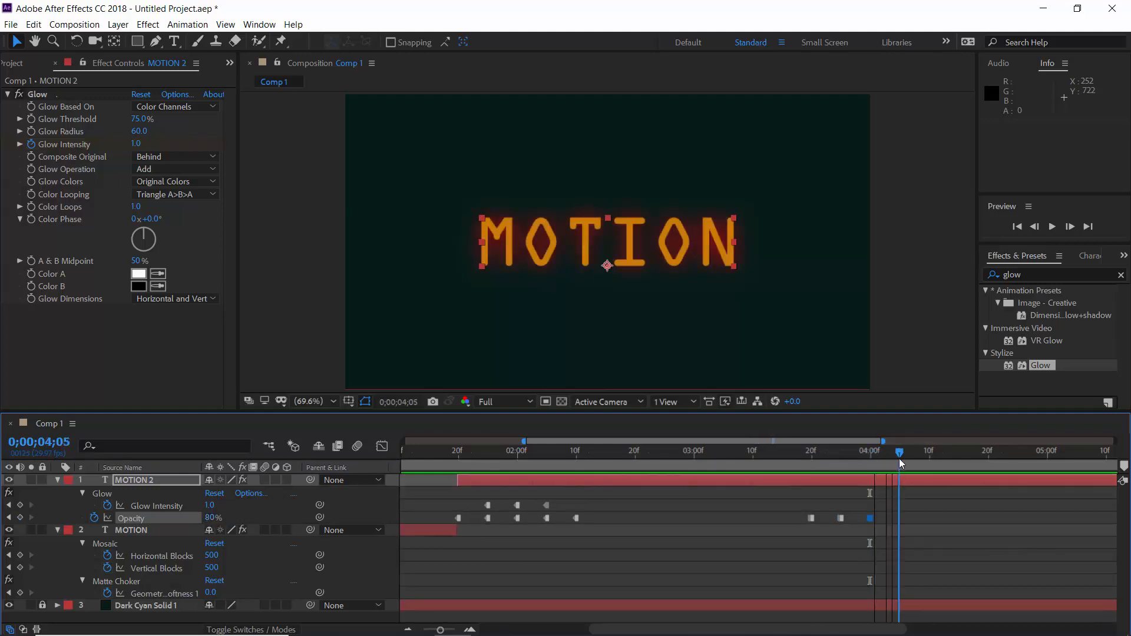
click(212, 518)
text(100)
key(Return)
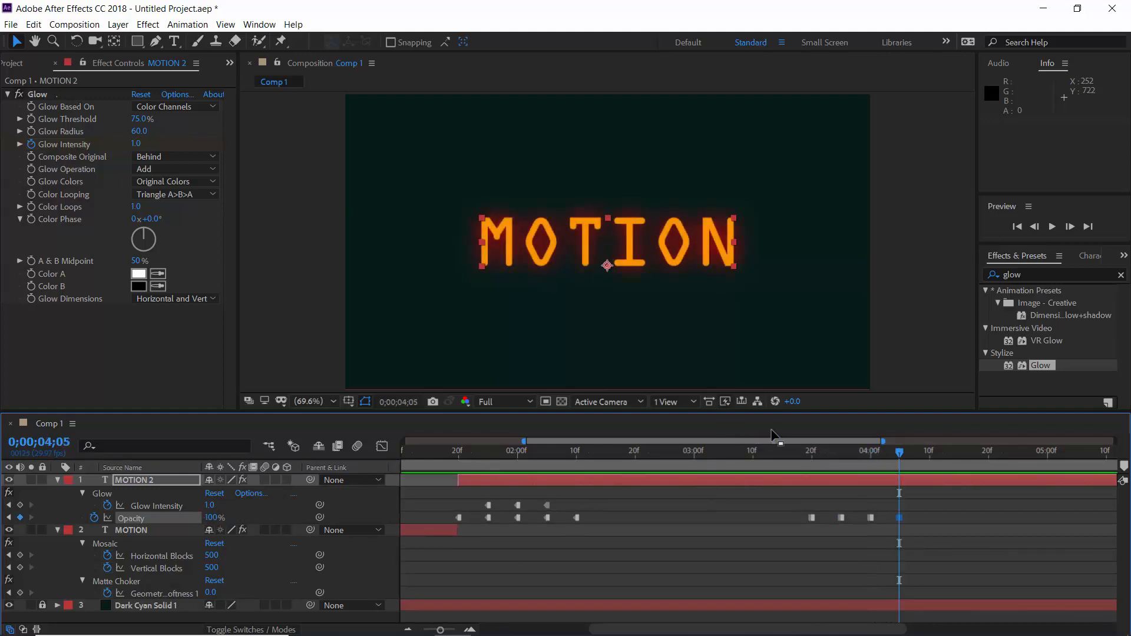
Step: Keyframe MOTION 2's Glow Intensity at 0.7 at 0;00;03;20 and 1 at 0;00;03;25
click(812, 457)
click(210, 505)
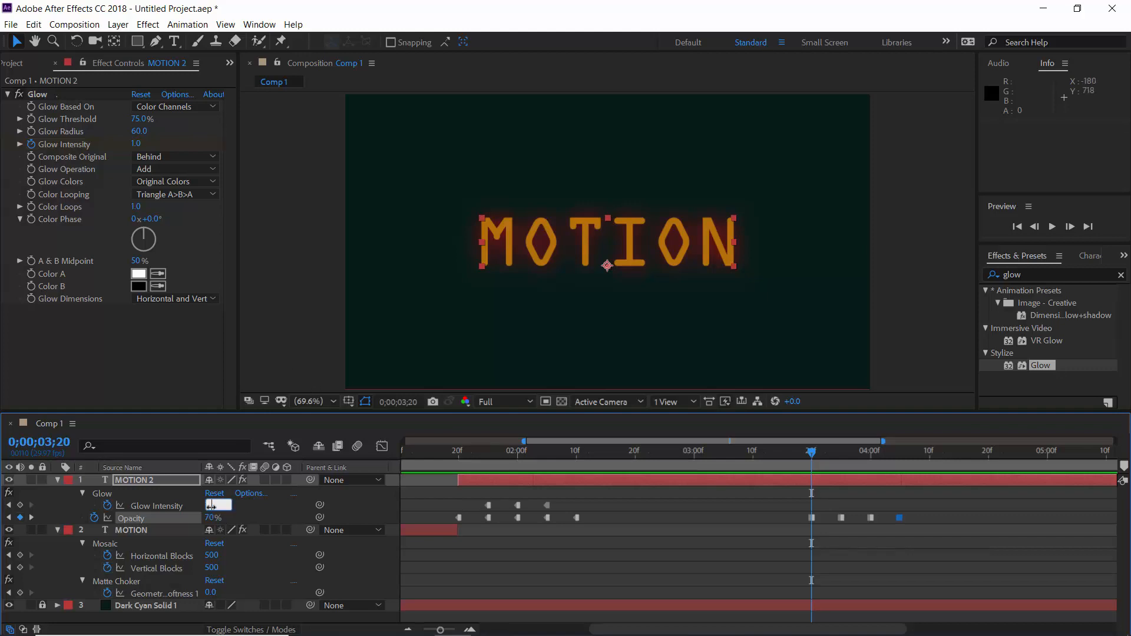
text(0.7)
key(Return)
click(841, 457)
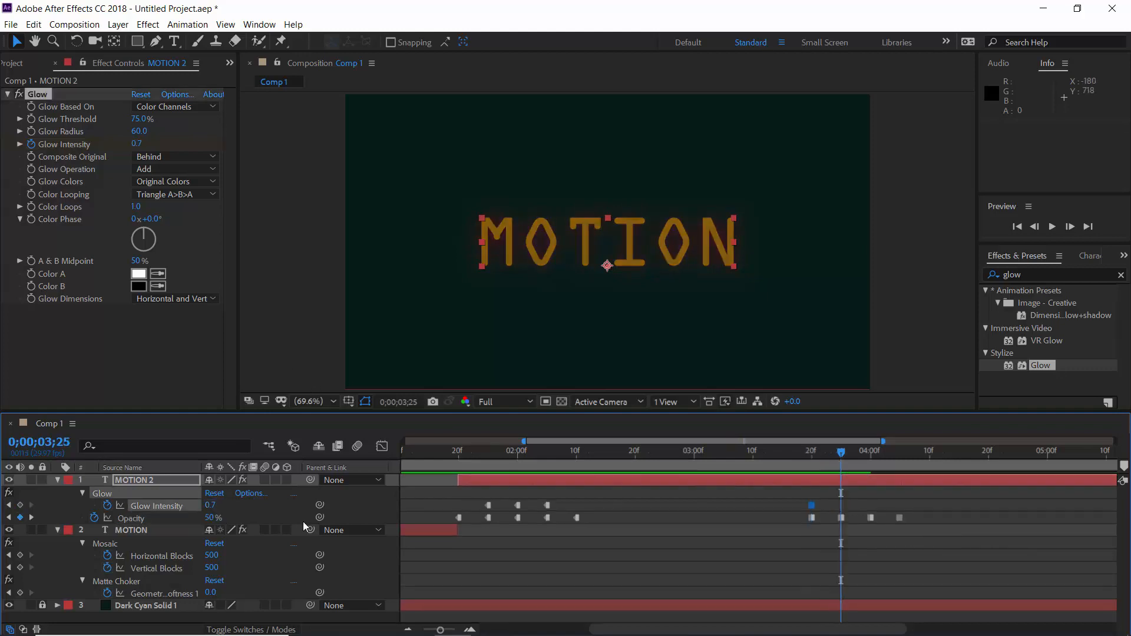
click(211, 505)
text(1)
key(Return)
Step: Keyframe MOTION 2's Glow Intensity at 0.9 at 0;00;04;00 and 2.2 at 0;00;04;05
drag(844, 453, 871, 458)
click(211, 505)
text(0.9)
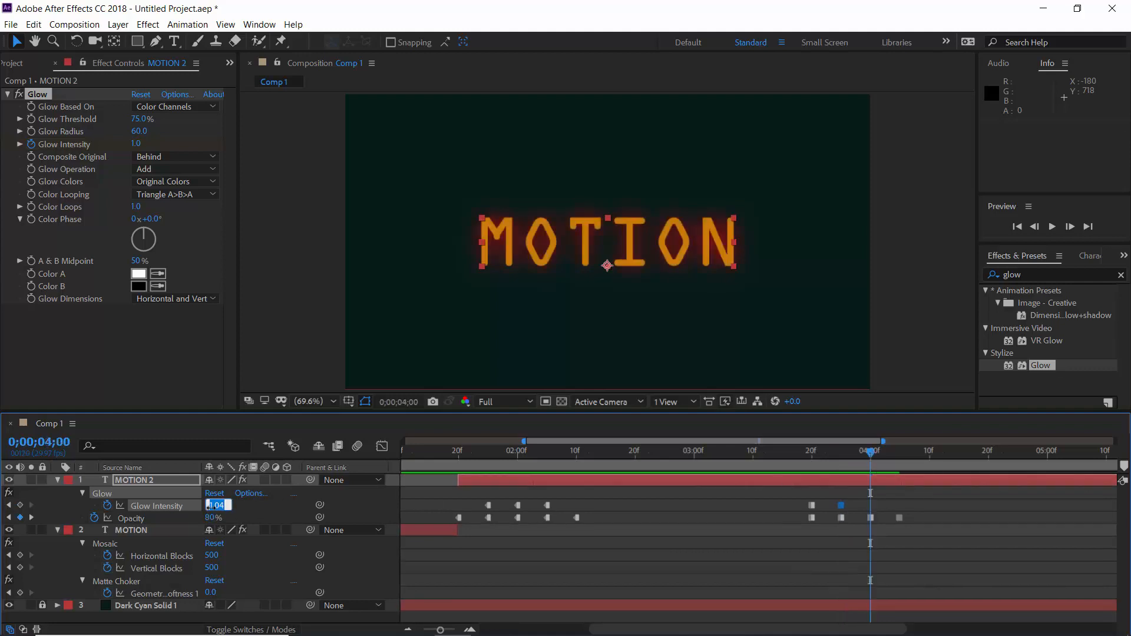
key(Return)
click(900, 455)
click(210, 506)
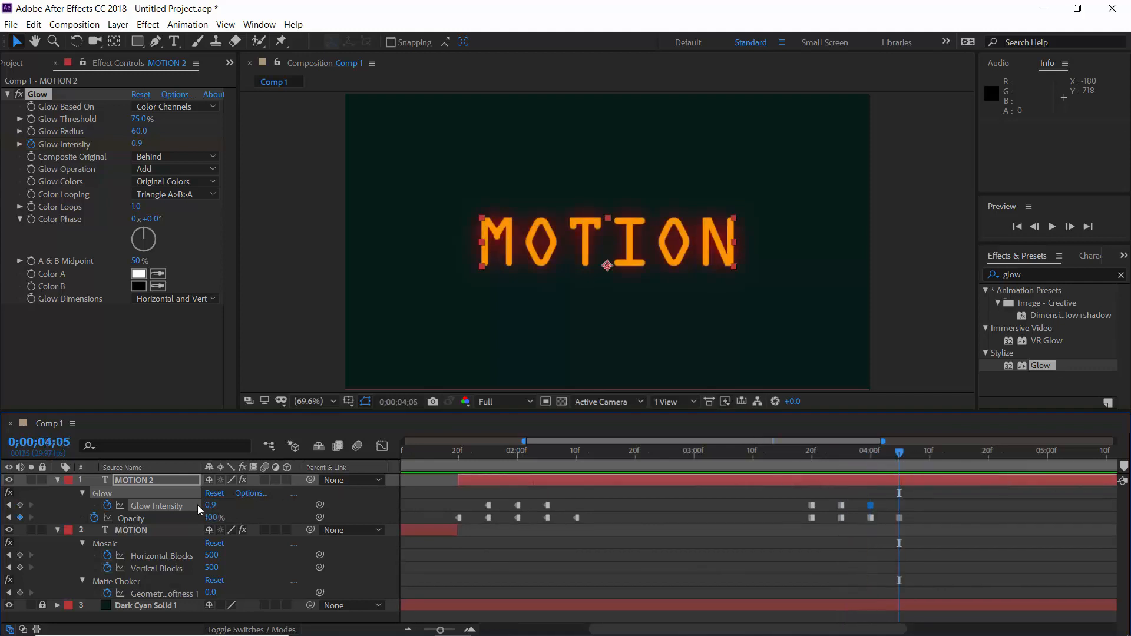
text(2.2)
key(Return)
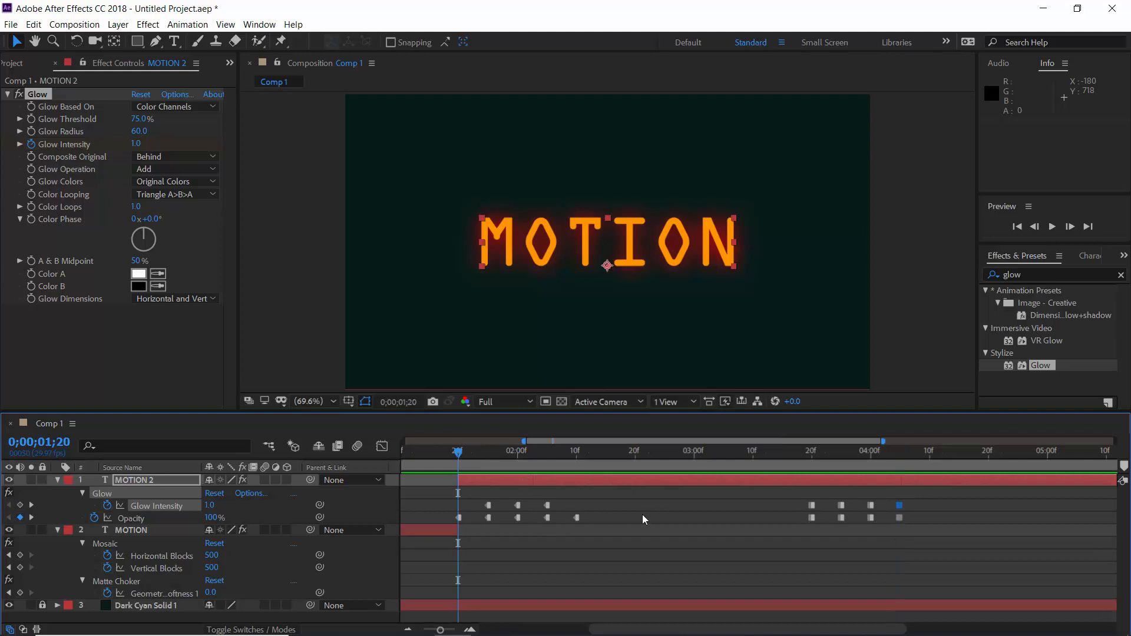
Step: Preview both flickers of the MOTION text from 0;00;01;20
click(644, 516)
key(space)
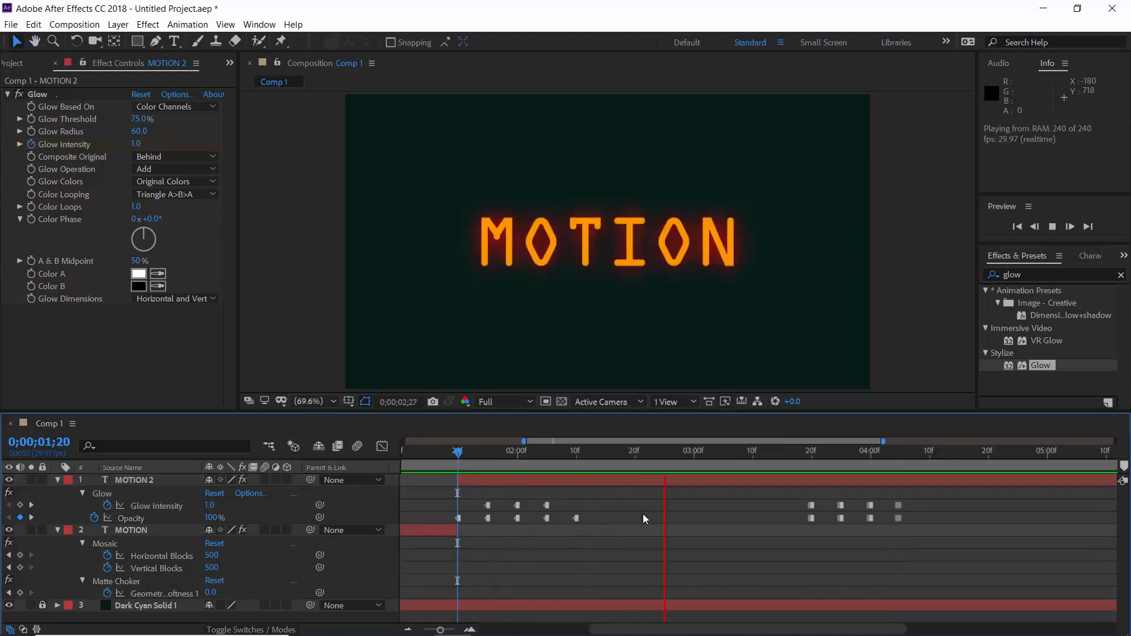
key(space)
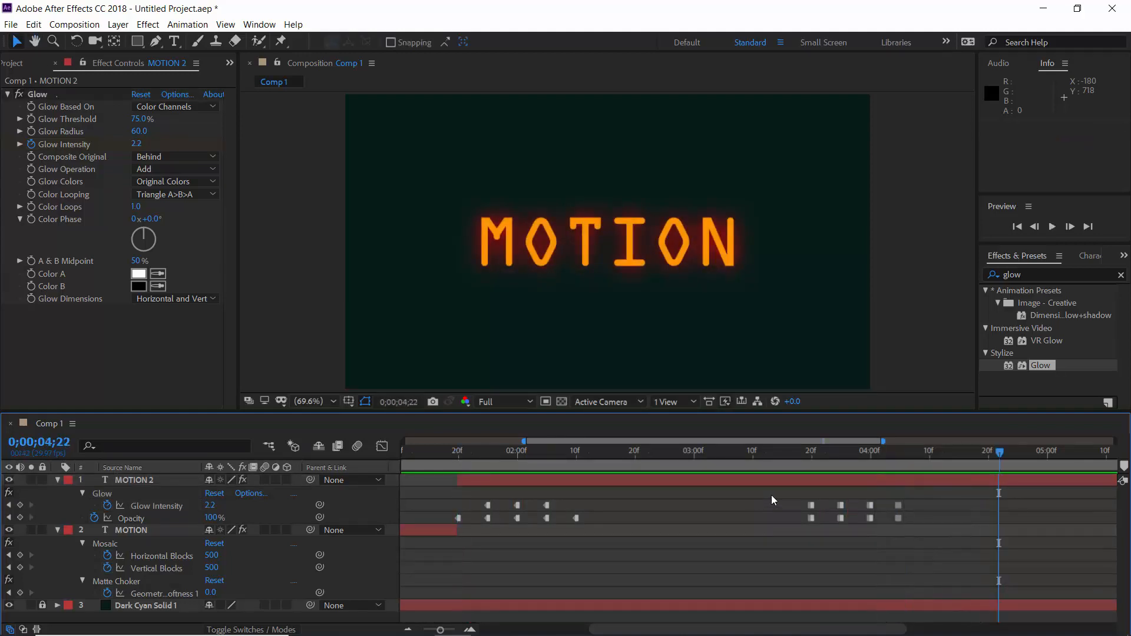
Step: Move the second group of Glow Intensity and Opacity keyframes earlier so it starts at 0;00;03;10
click(752, 452)
drag(788, 491, 912, 526)
drag(900, 518, 842, 524)
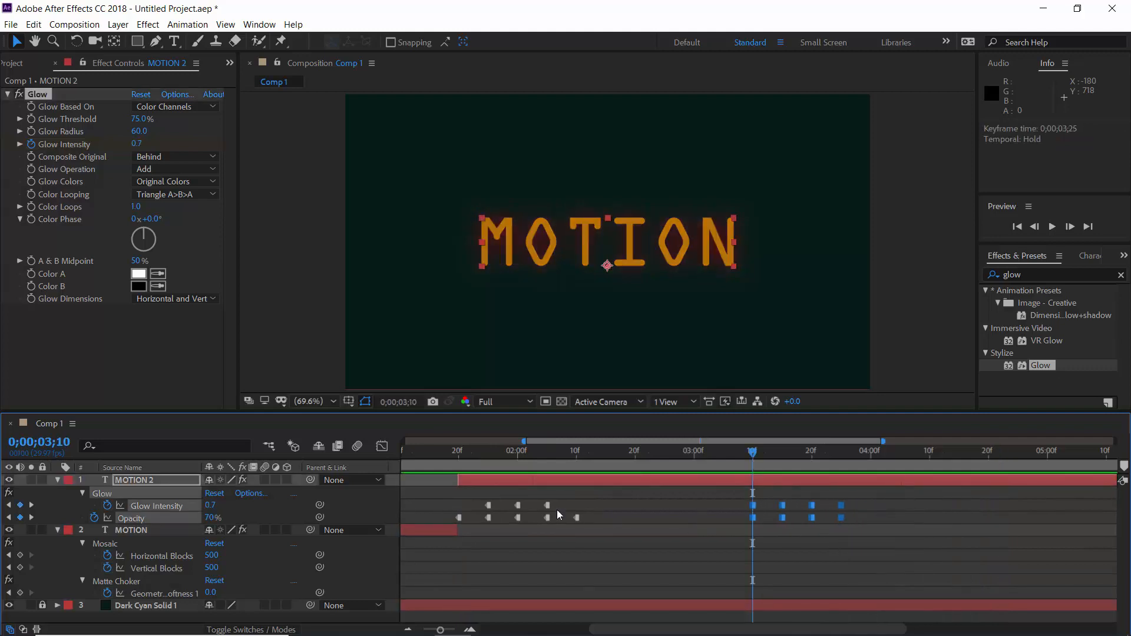
Step: Play back the retimed flicker animation from 0;00;01;18
click(447, 453)
click(620, 518)
key(space)
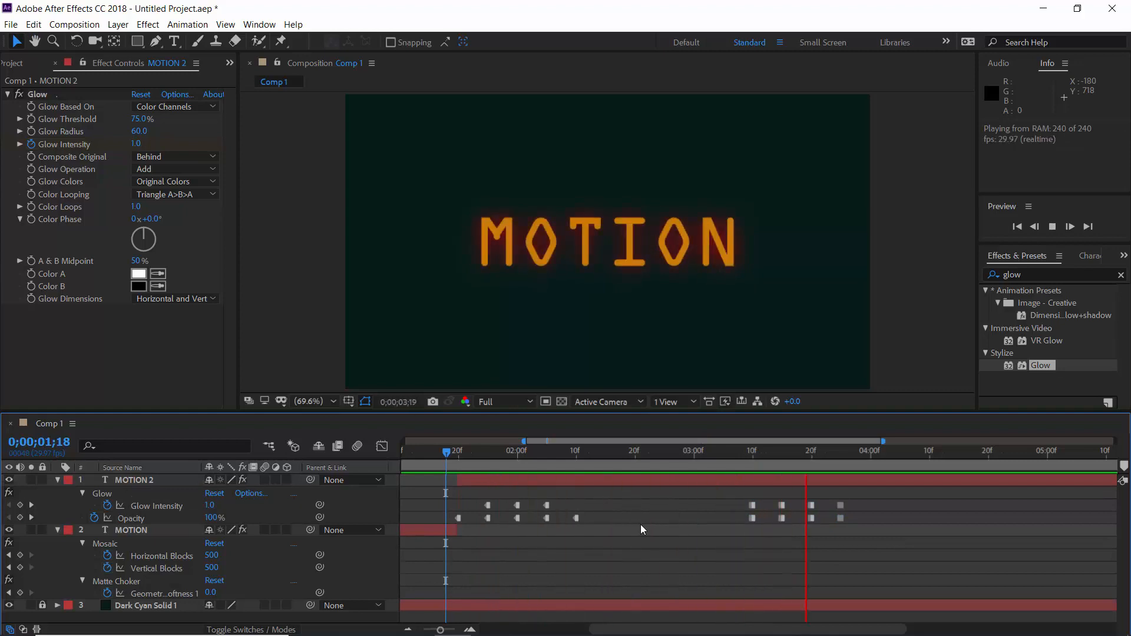
key(space)
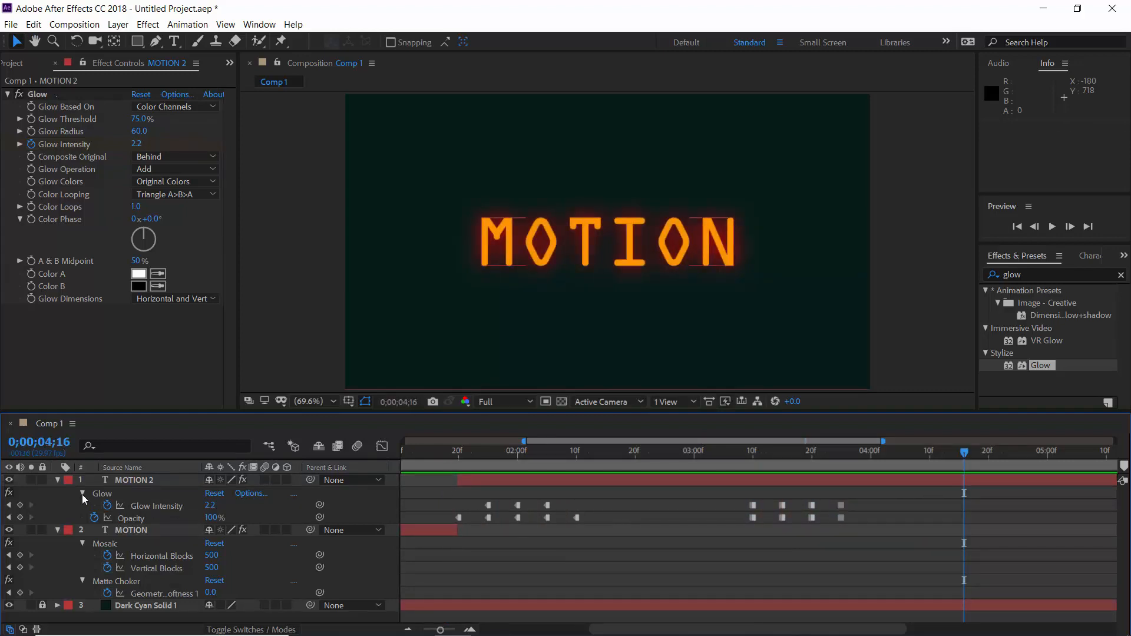
Step: Collapse the properties of both text layers and duplicate the MOTION 2 layer
click(58, 481)
click(58, 493)
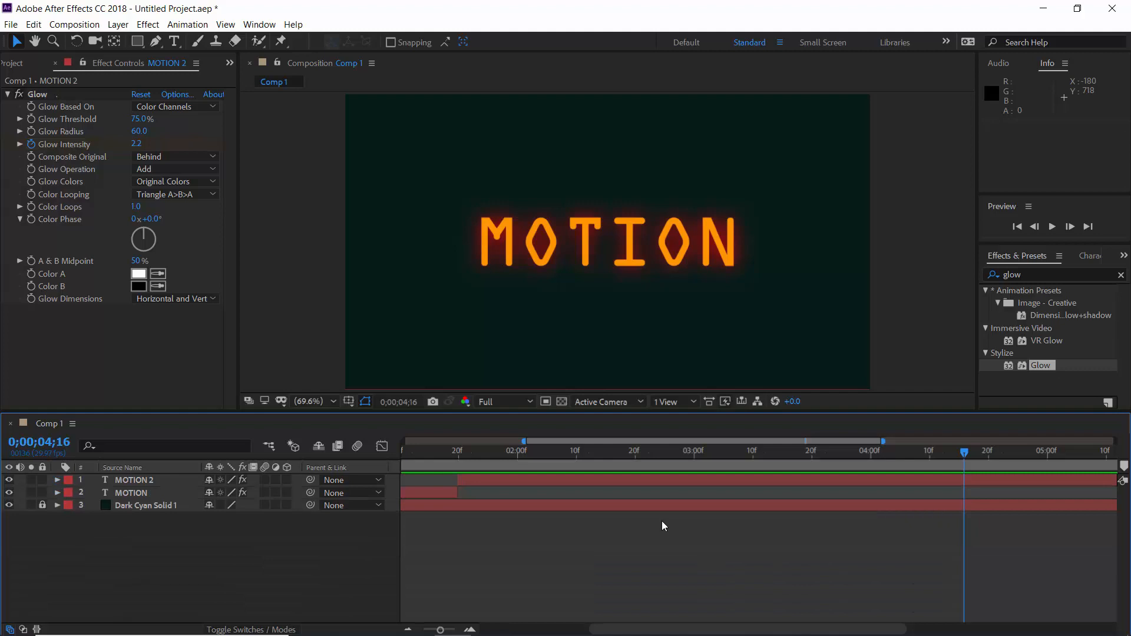
click(634, 477)
key(ctrl+d)
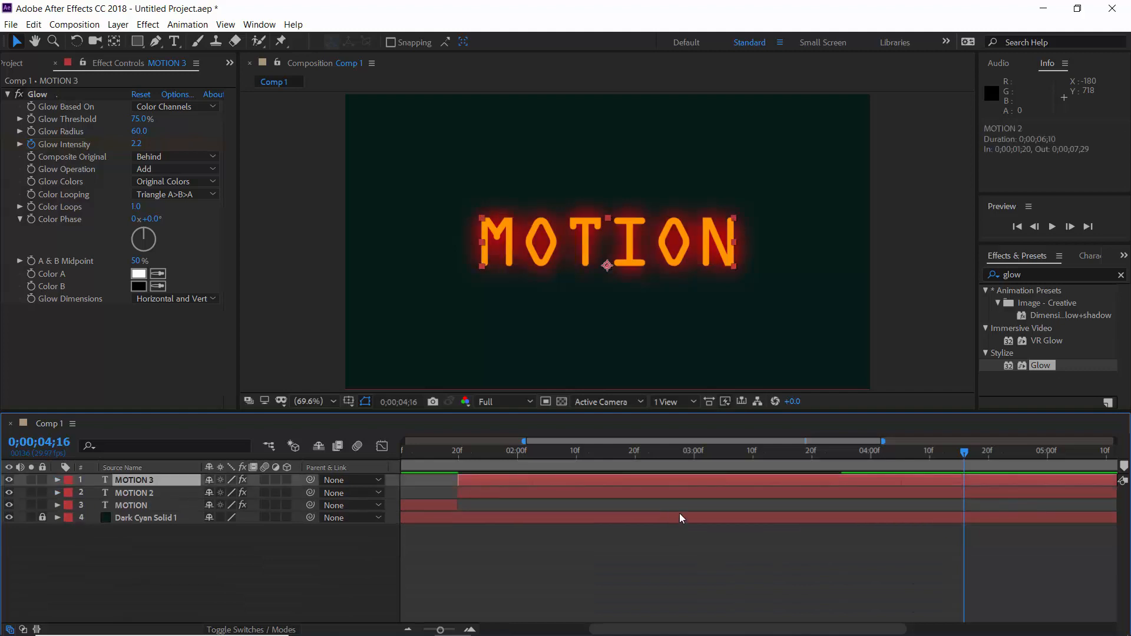
Step: Reveal MOTION 2's keyframed properties and apply the Shift Channels effect to that layer
click(656, 493)
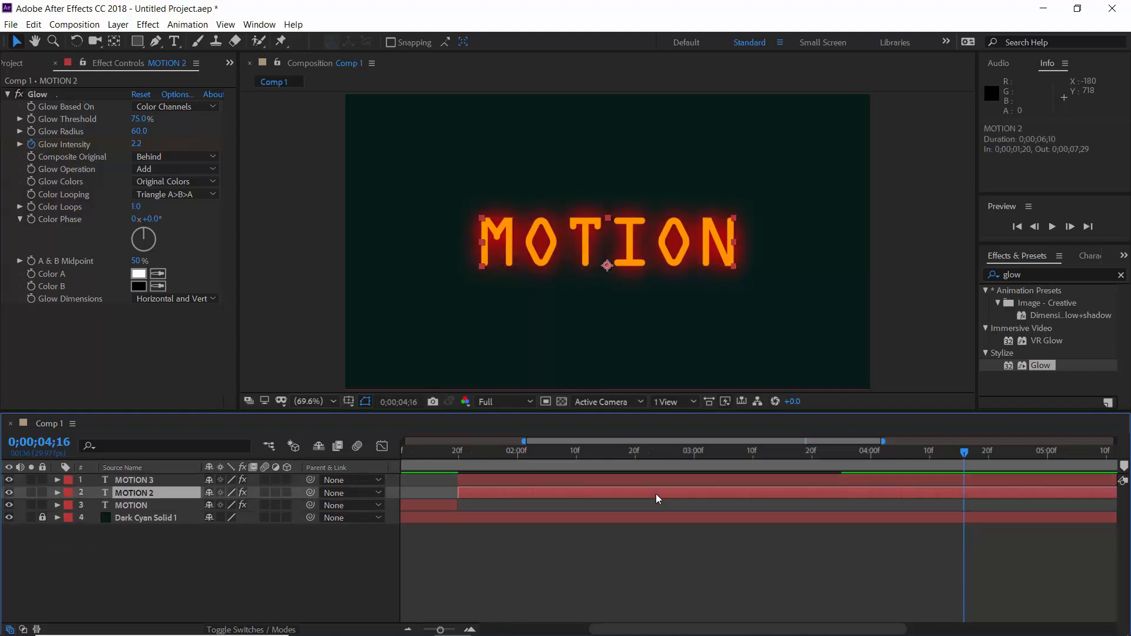
key(u)
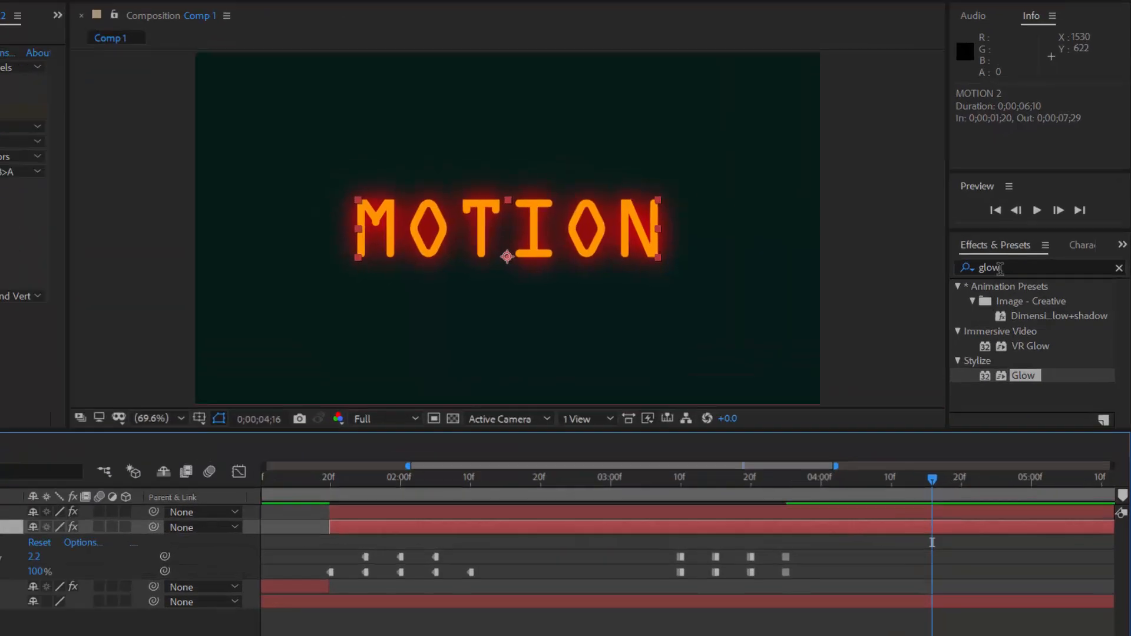
click(1000, 277)
key(BackSpace)
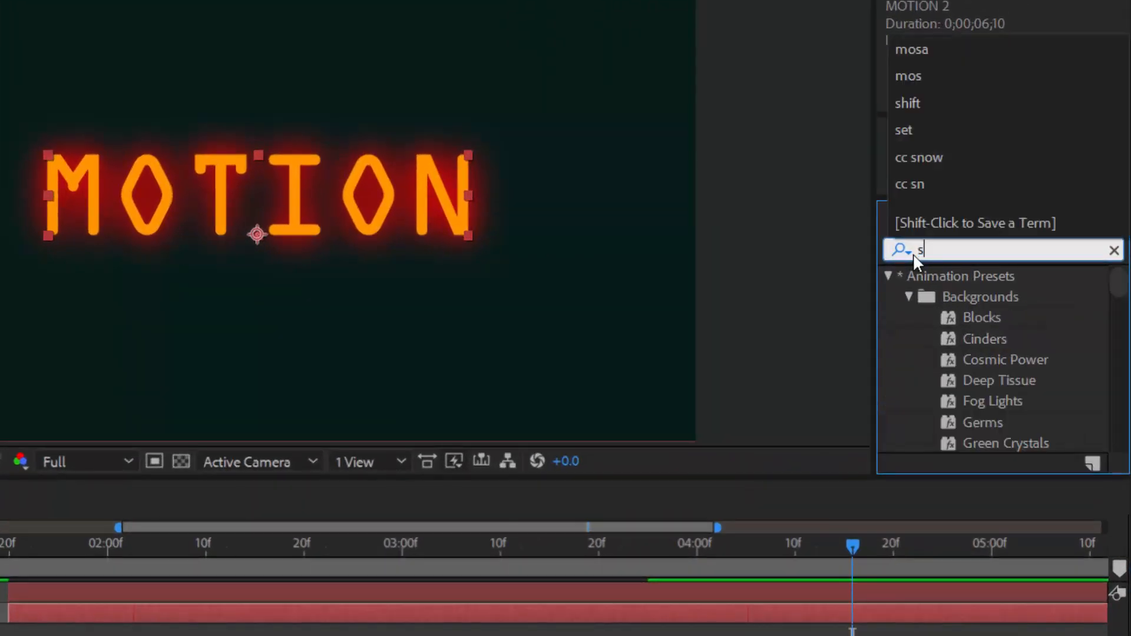
text(shit)
key(BackSpace)
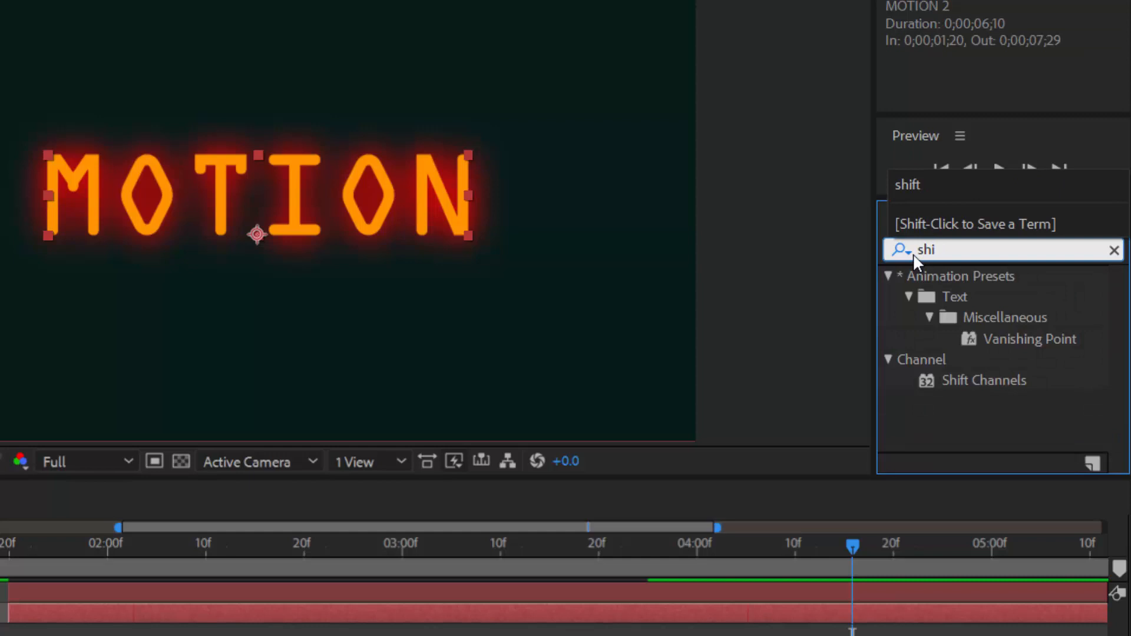
drag(996, 382, 319, 601)
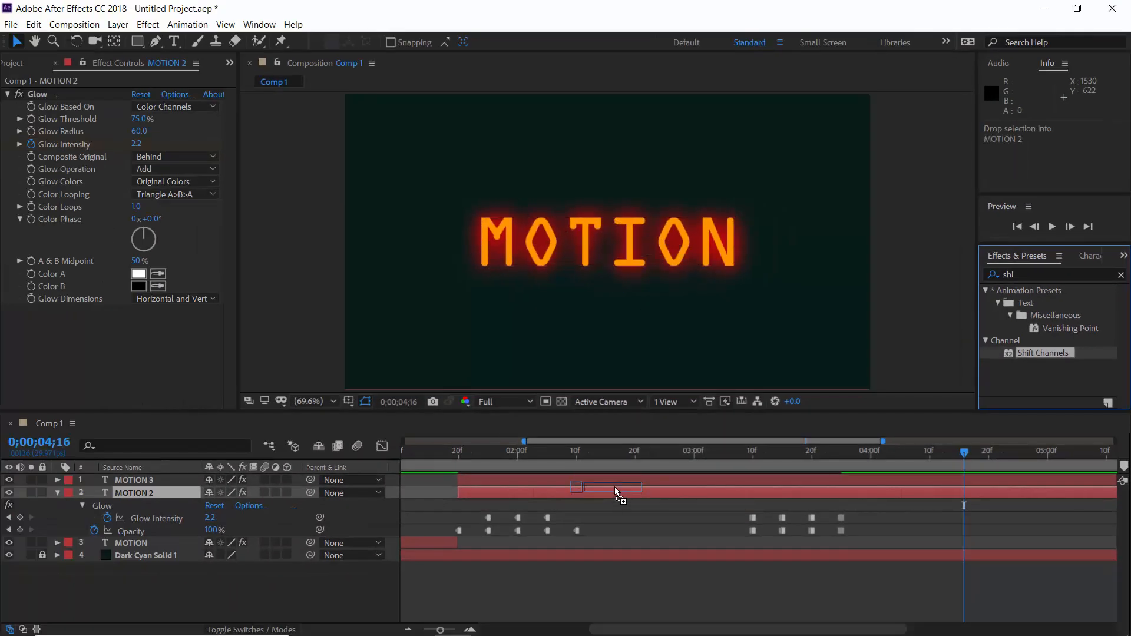
drag(615, 490, 616, 491)
Step: Show MOTION 2's Position and enable keyframing for Shift Channels' Take Red, Green and Blue From at 0;00;01;20
click(494, 493)
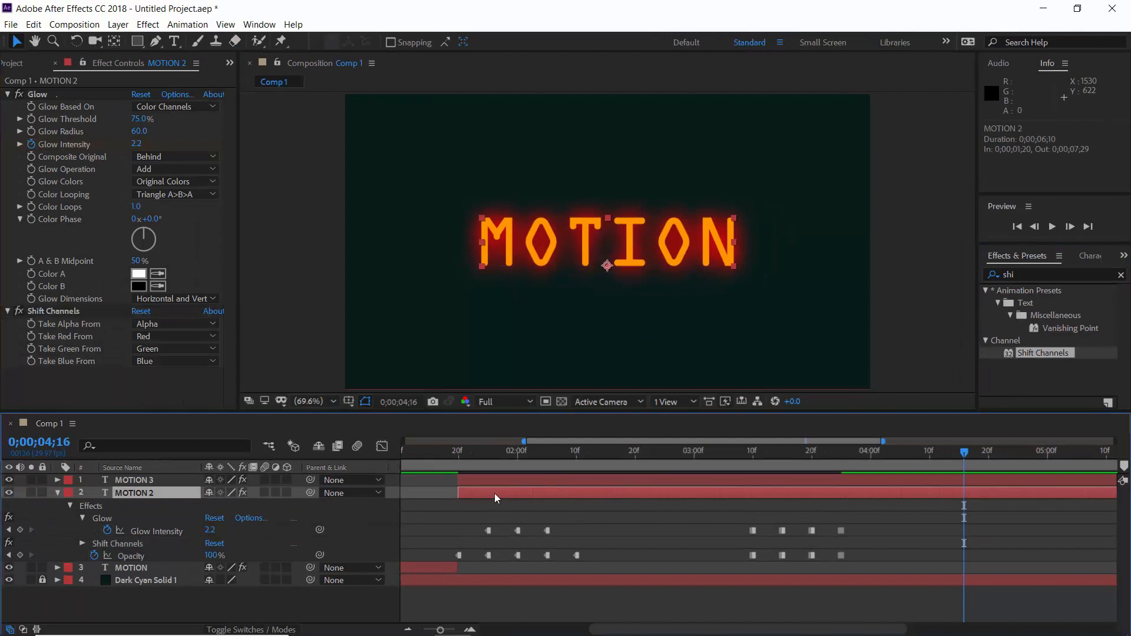
key(shift+p)
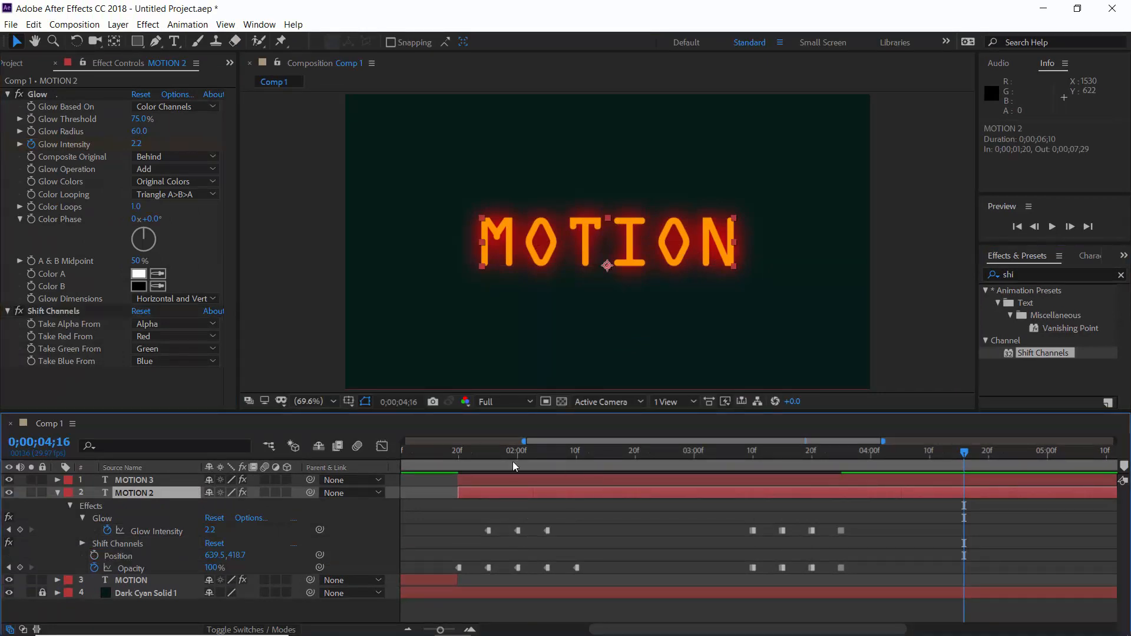
click(457, 455)
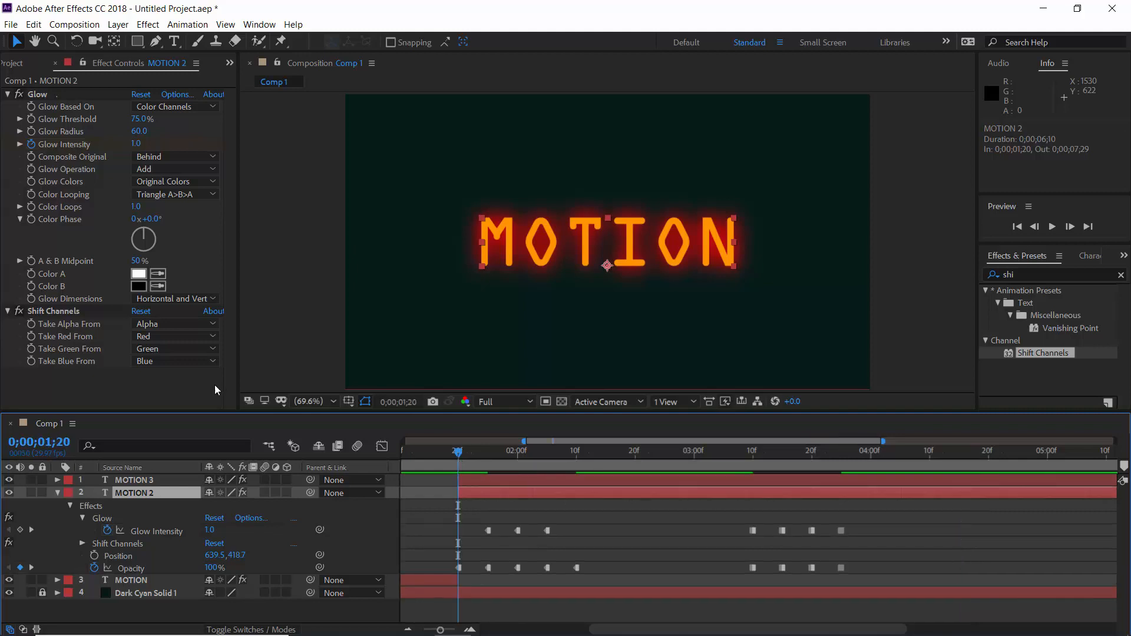
click(34, 335)
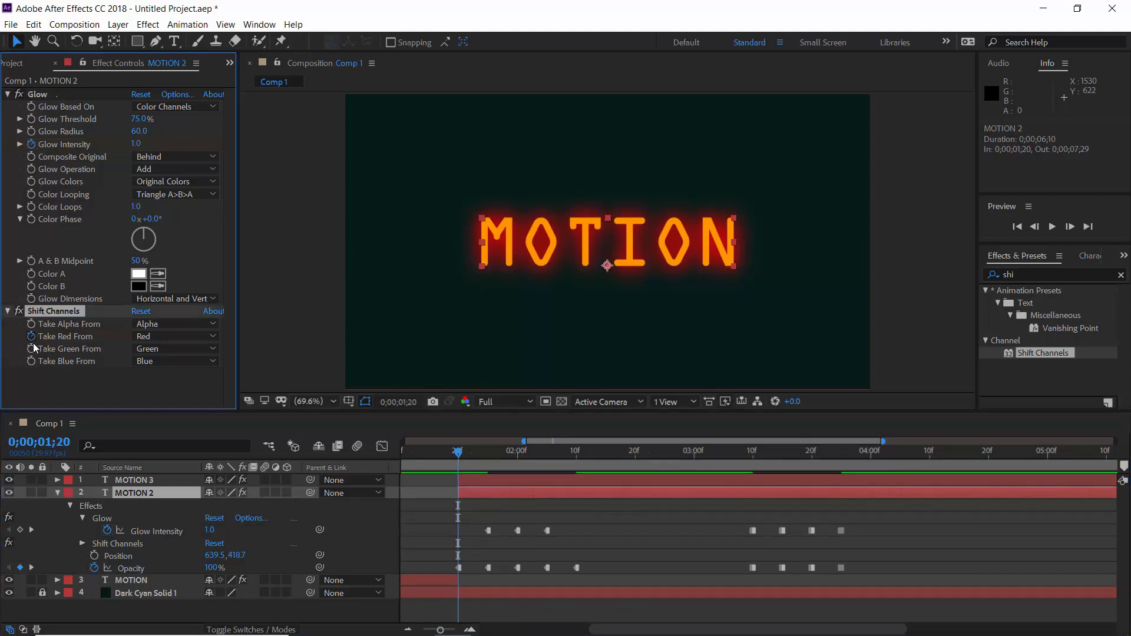
click(31, 361)
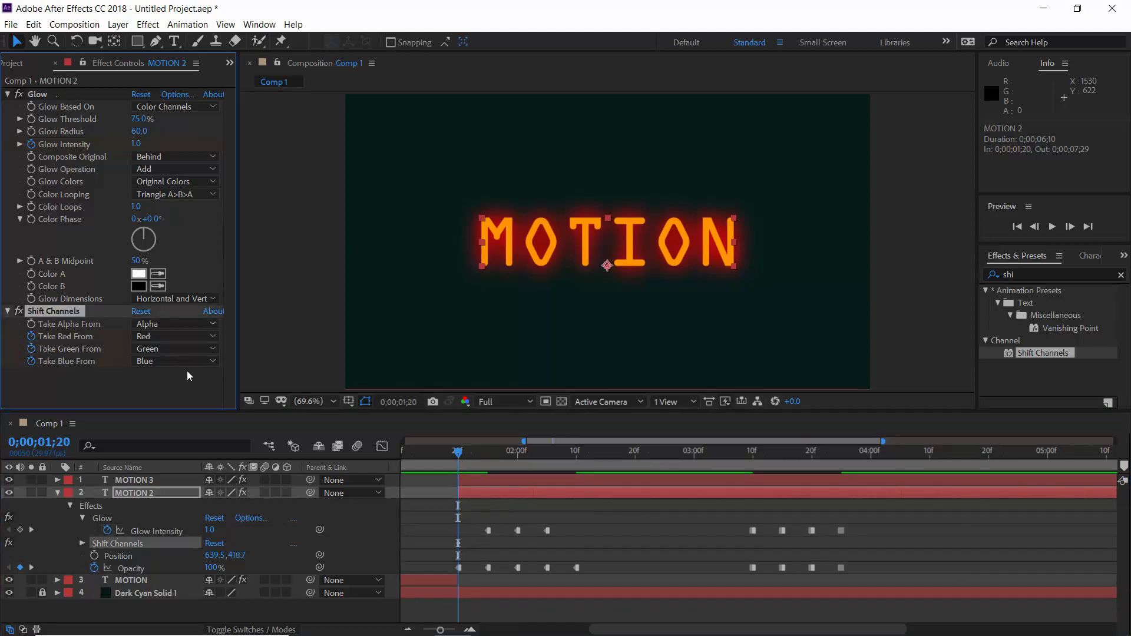
Step: Set Take Green From and Take Blue From to Lightness in MOTION 2's Shift Channels effect
click(185, 350)
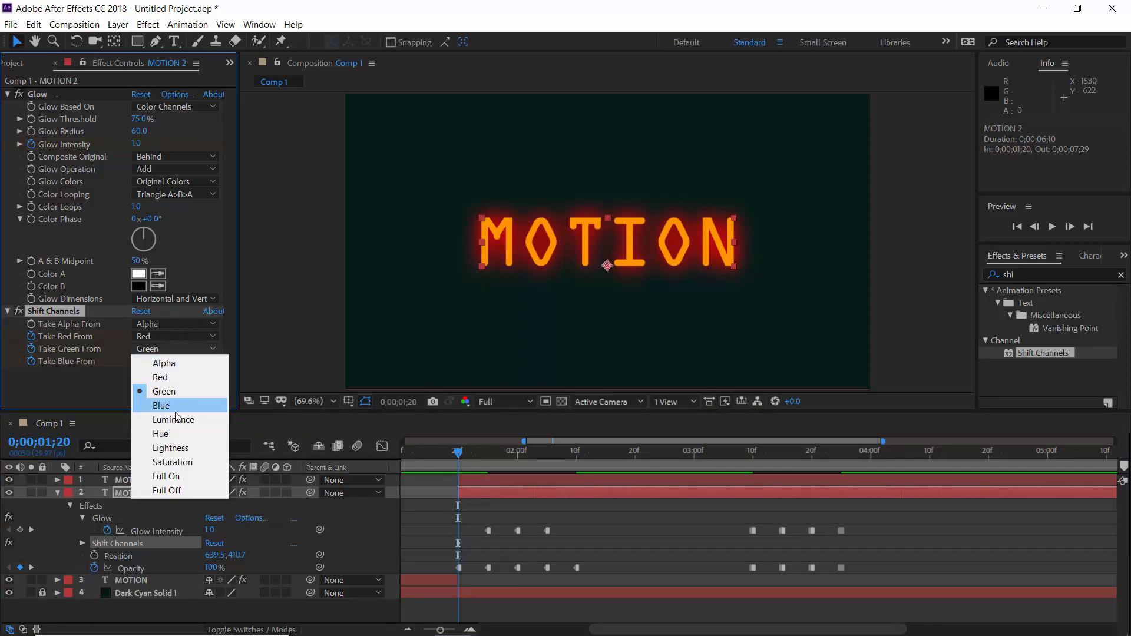
click(171, 448)
click(177, 361)
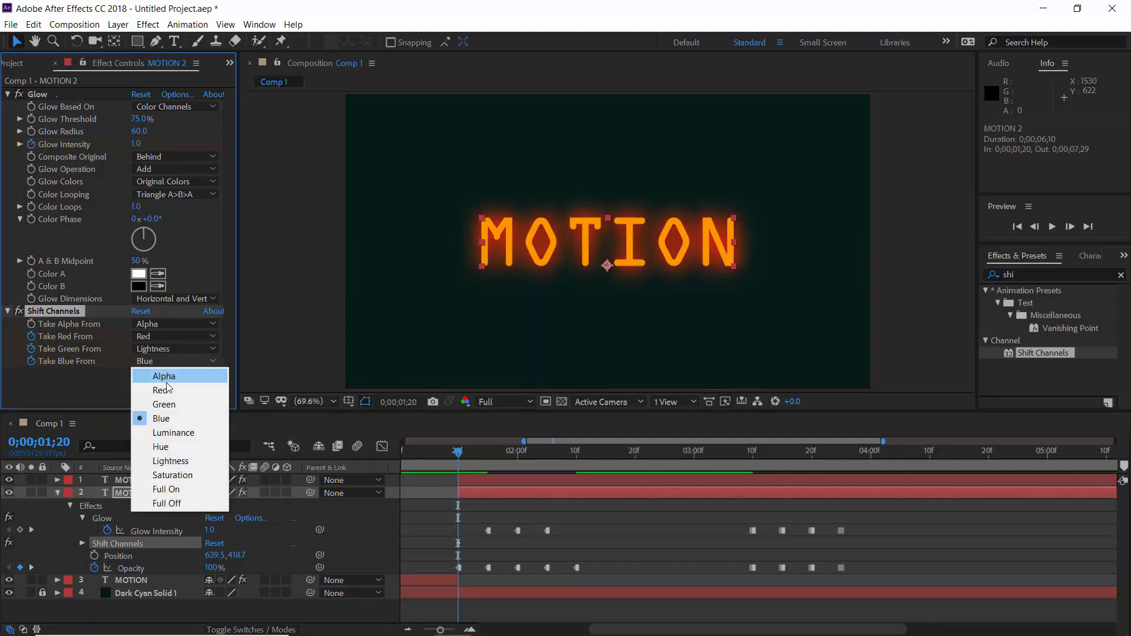
click(171, 461)
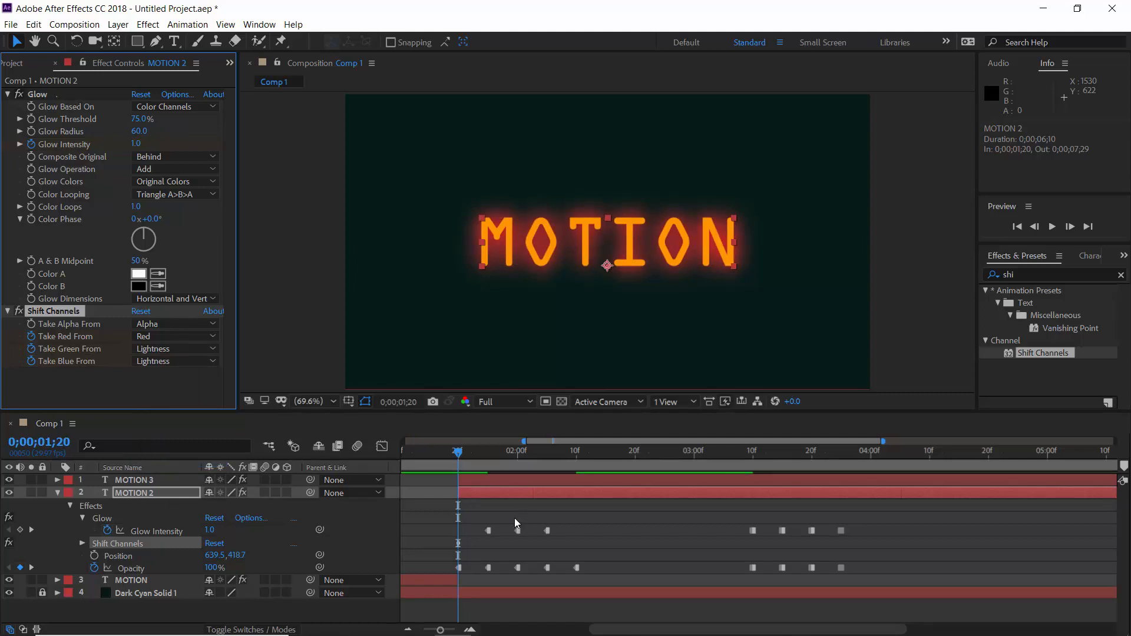
Step: Start keyframing MOTION 2's Position at 0;00;01;20 and nudge the layer to 632.5, 410.7 at 0;00;01;25
click(94, 556)
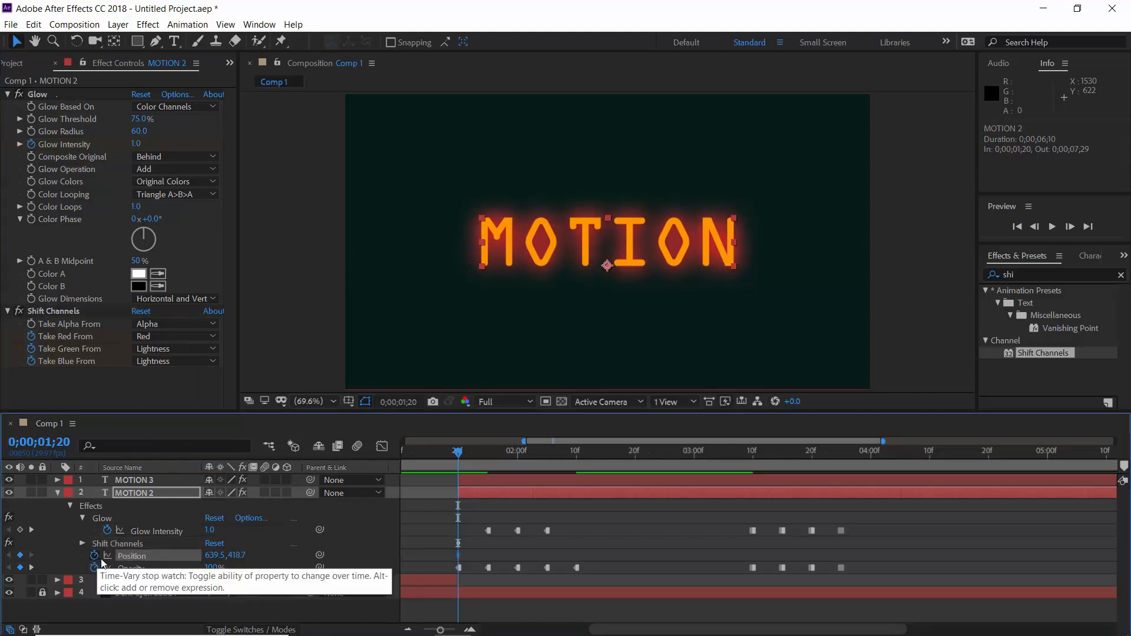
drag(459, 451, 486, 459)
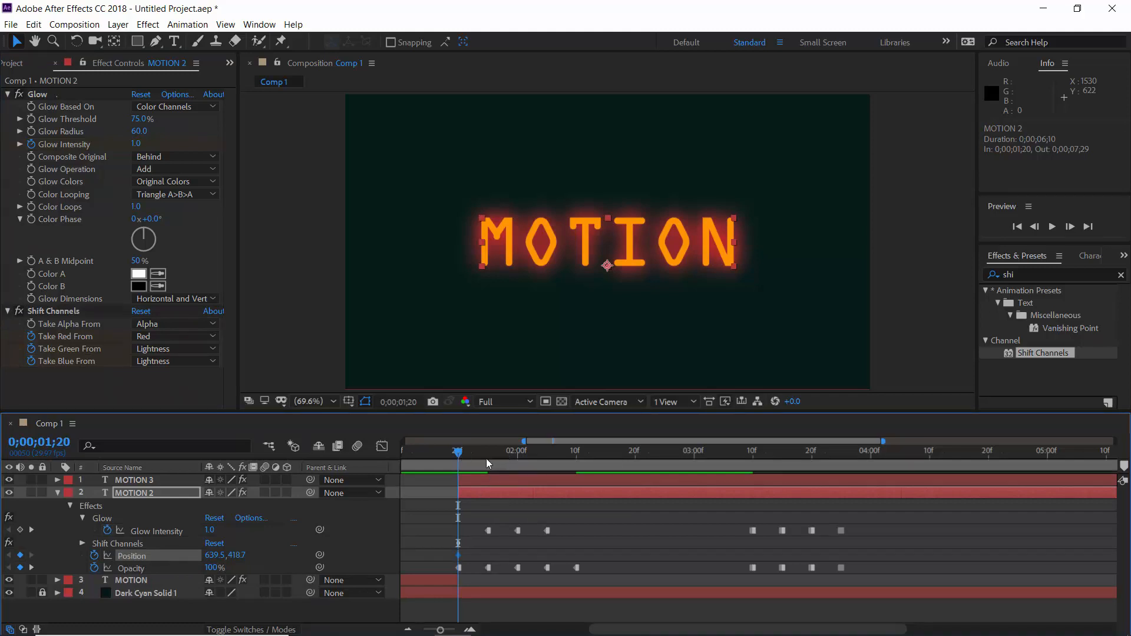
key(Left)
key(Left)
key(Left)
key(Left)
key(Left)
key(Left)
key(Left)
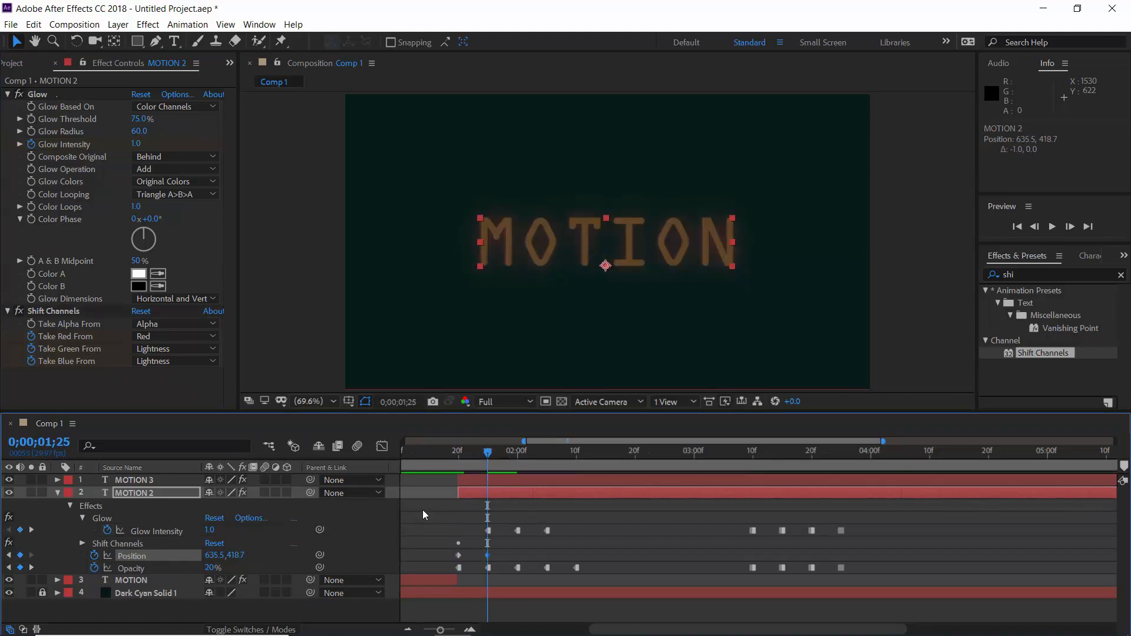
key(Up)
key(Up)
key(Up)
key(Up)
key(Up)
key(Up)
key(Up)
key(Up)
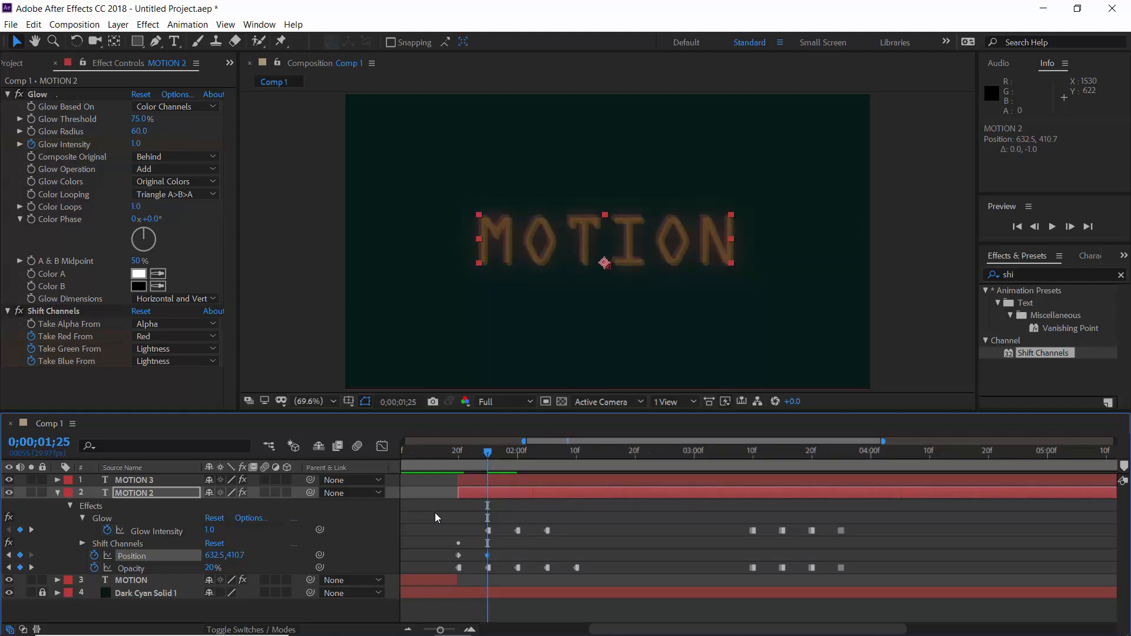
Step: Keyframe MOTION 2's Position at 642.5, 410.7 for 0;00;02;00 and at 647.5, 426.7 for 0;00;02;05
click(518, 456)
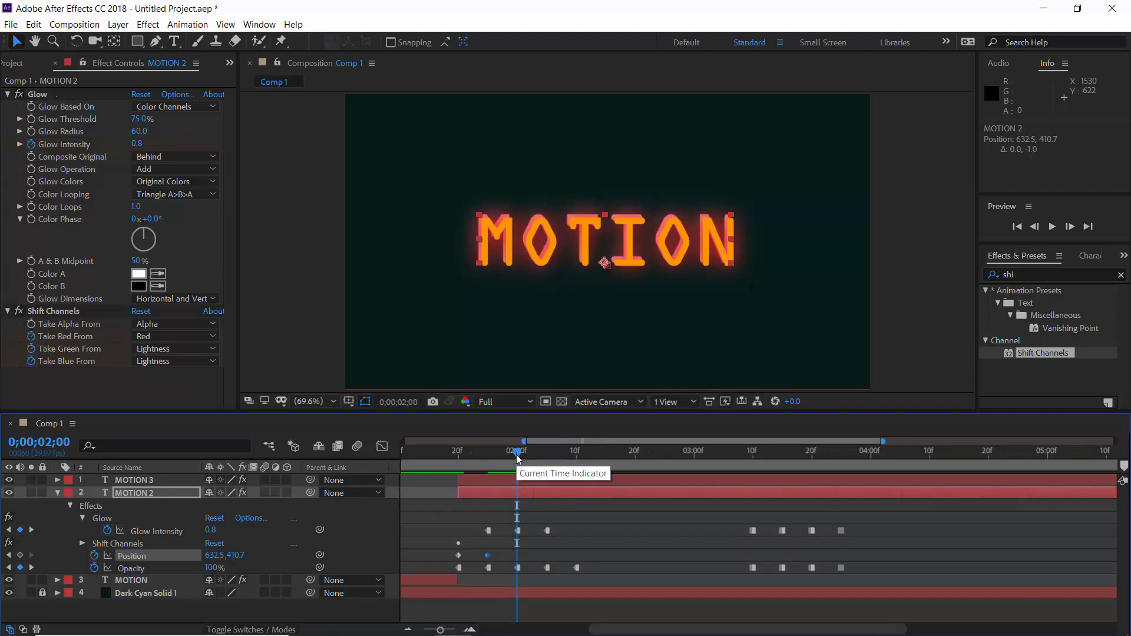
key(shift+Right)
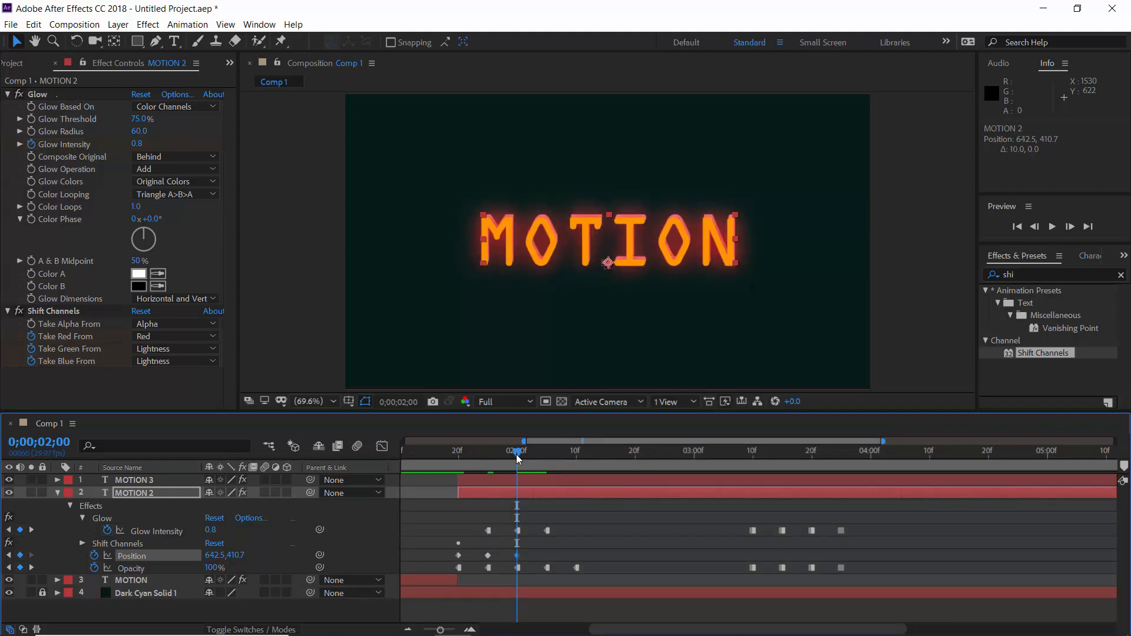
click(547, 459)
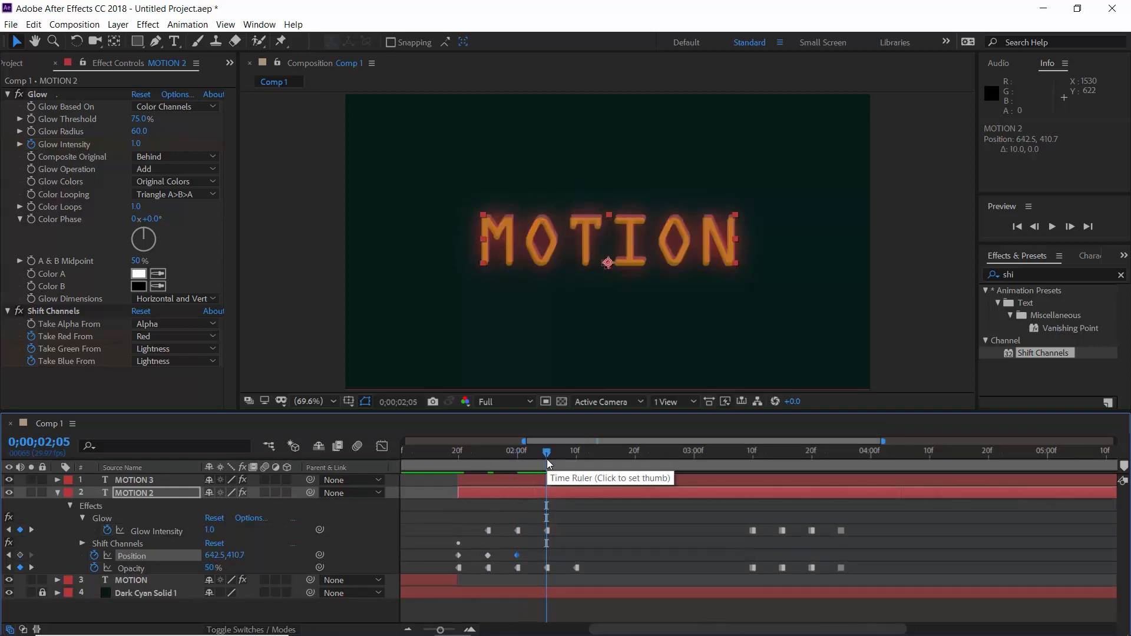
key(shift+Down)
key(shift+Down)
key(Up)
key(Up)
key(Up)
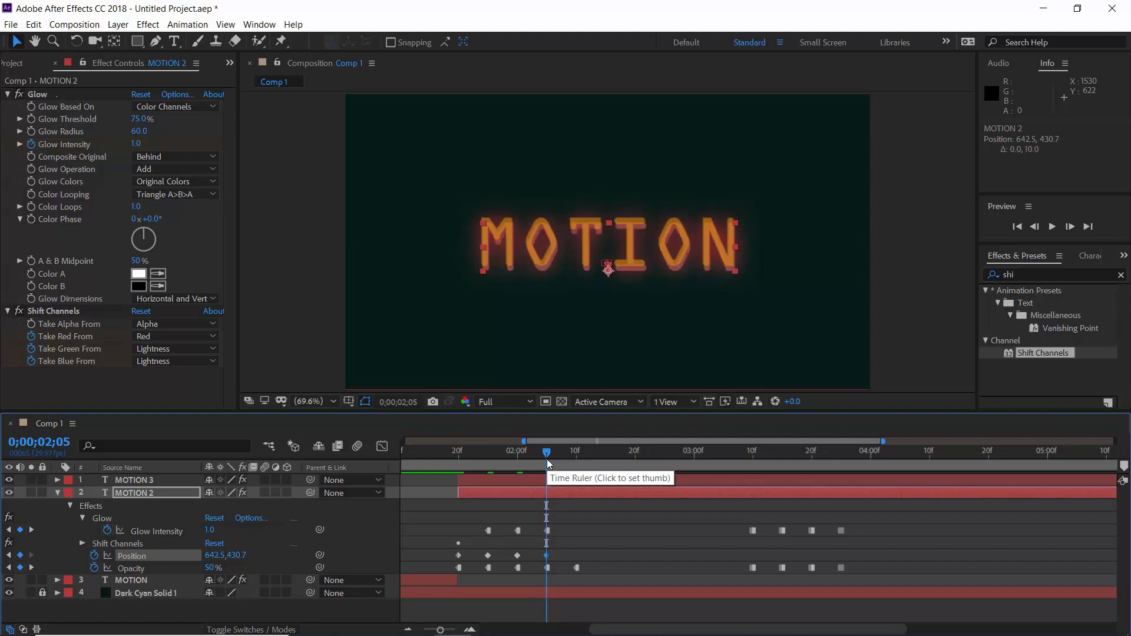
key(Up)
key(Right)
key(Right)
key(Right)
key(Right)
key(Left)
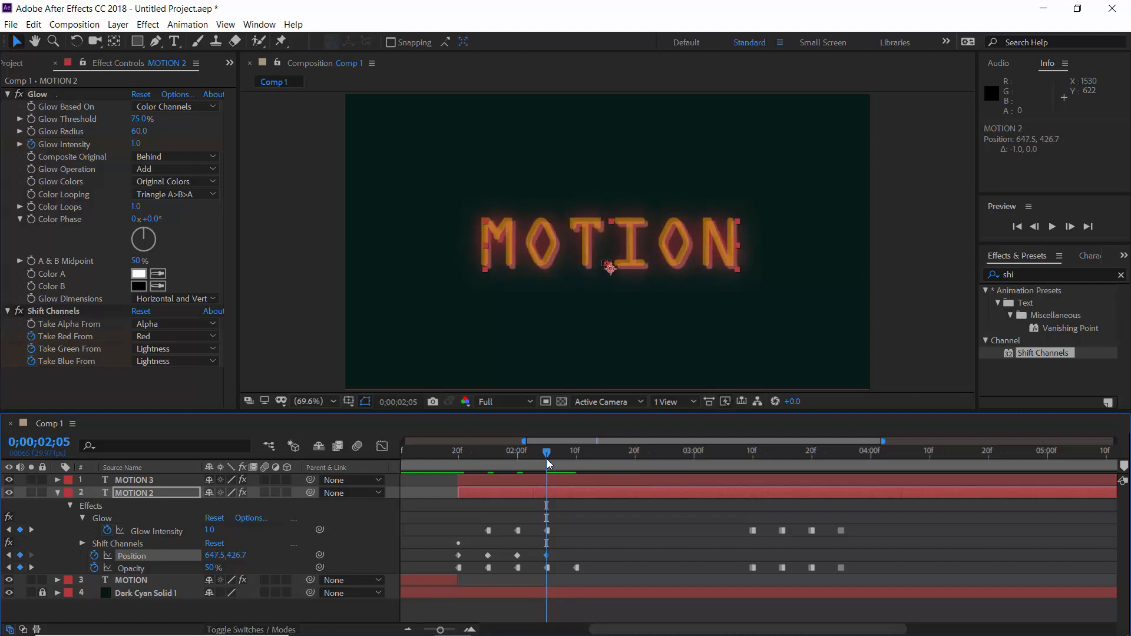
Step: Keyframe MOTION 2's Position at 641.5, 422.7 for 0;00;02;10 and convert its five Position keyframes to hold keyframes
click(577, 457)
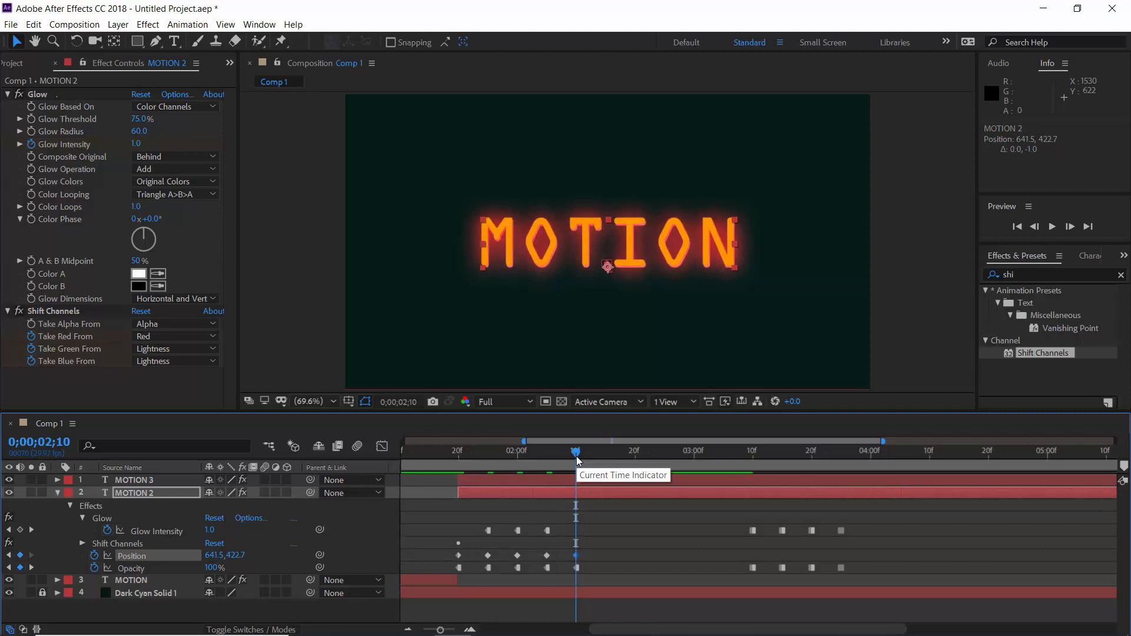
drag(438, 550, 592, 560)
right_click(590, 559)
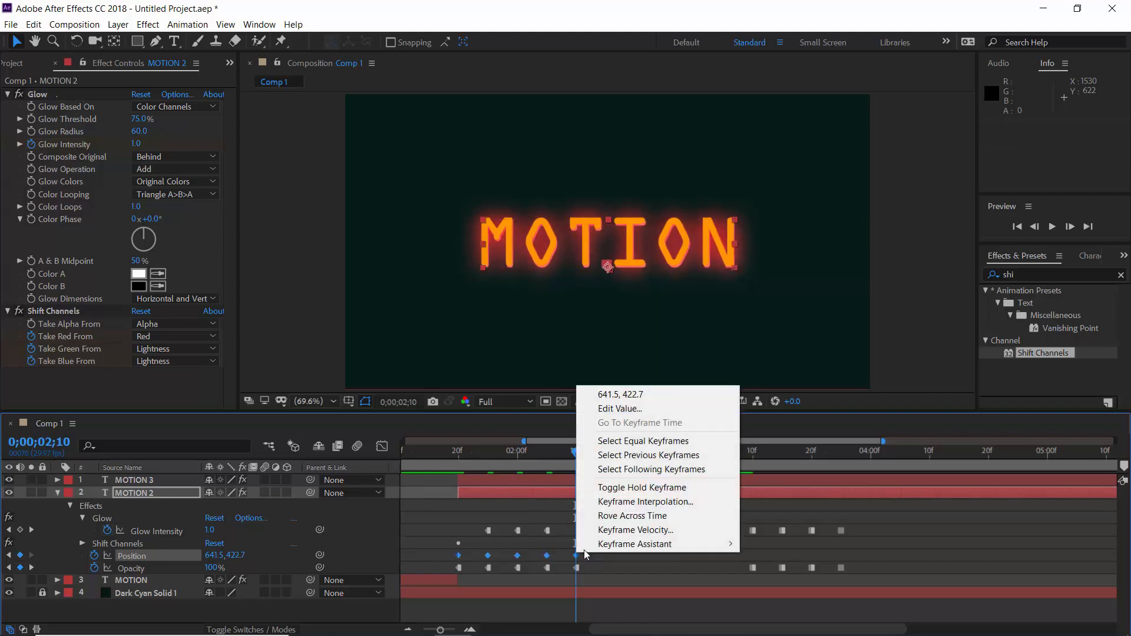
click(678, 484)
Step: Keyframe MOTION 2's Position at 632.5, 422.7 for 0;00;03;10 and at 642.5, 412.7 for 0;00;03;15
click(752, 458)
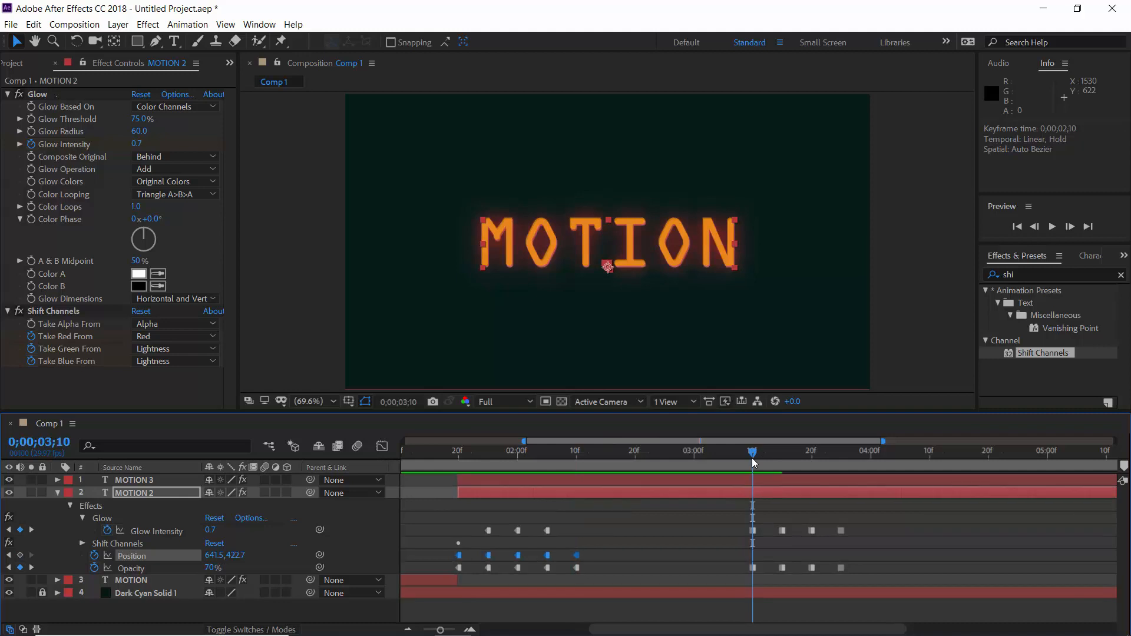
click(725, 500)
click(733, 498)
key(shift+Left)
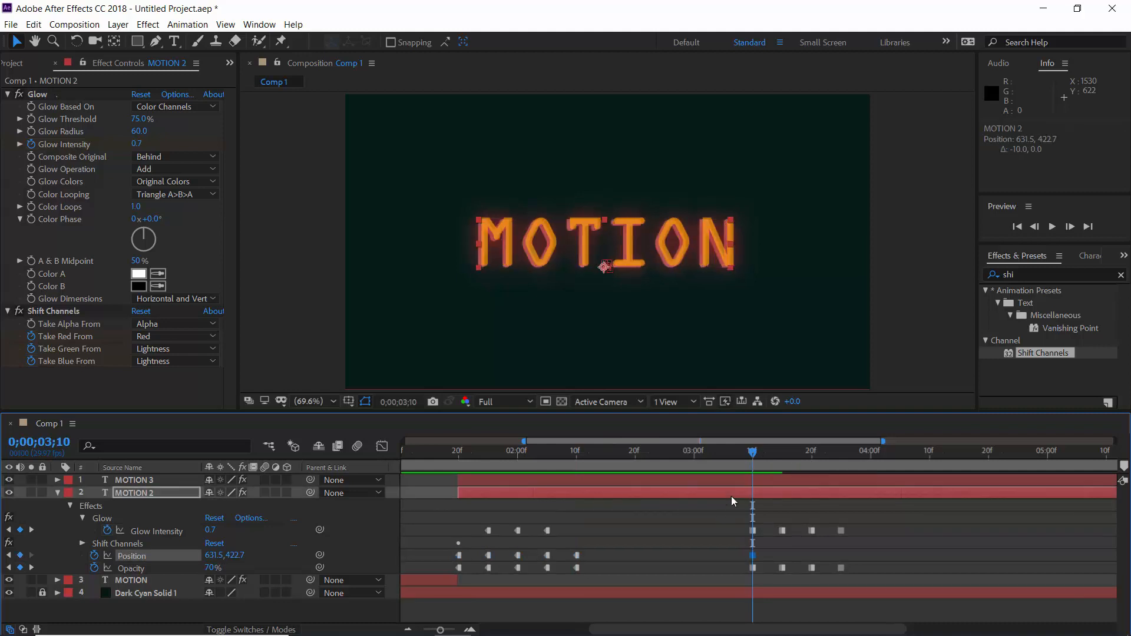
key(Right)
click(783, 461)
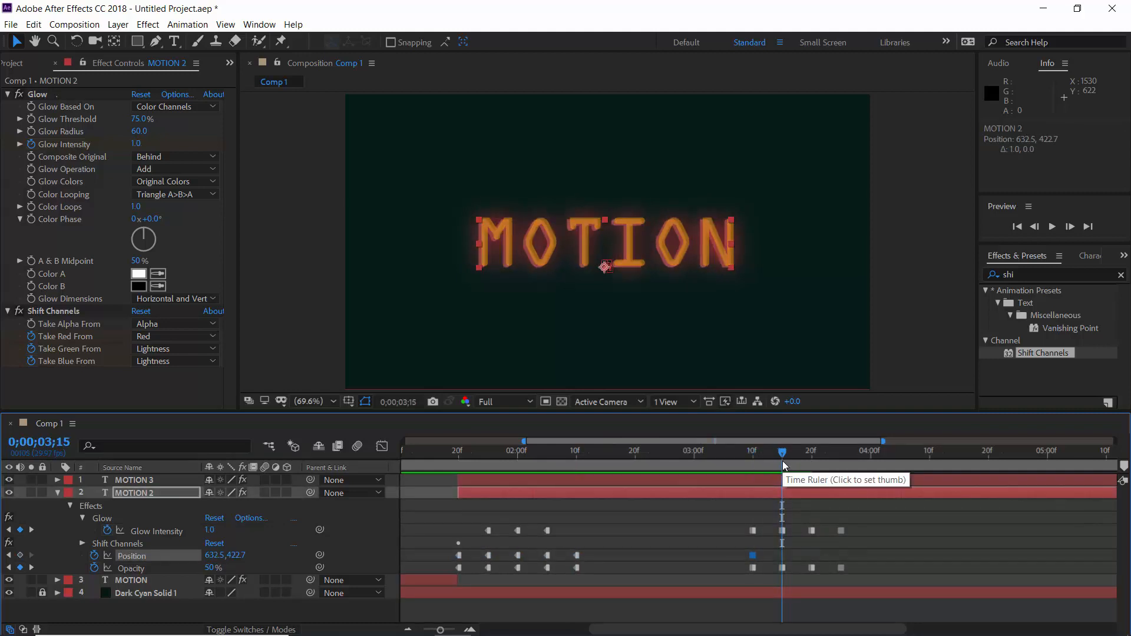
key(shift+Right)
Step: Move MOTION 2 down to Position 642.5, 424.7 at 0;00;03;20
click(811, 458)
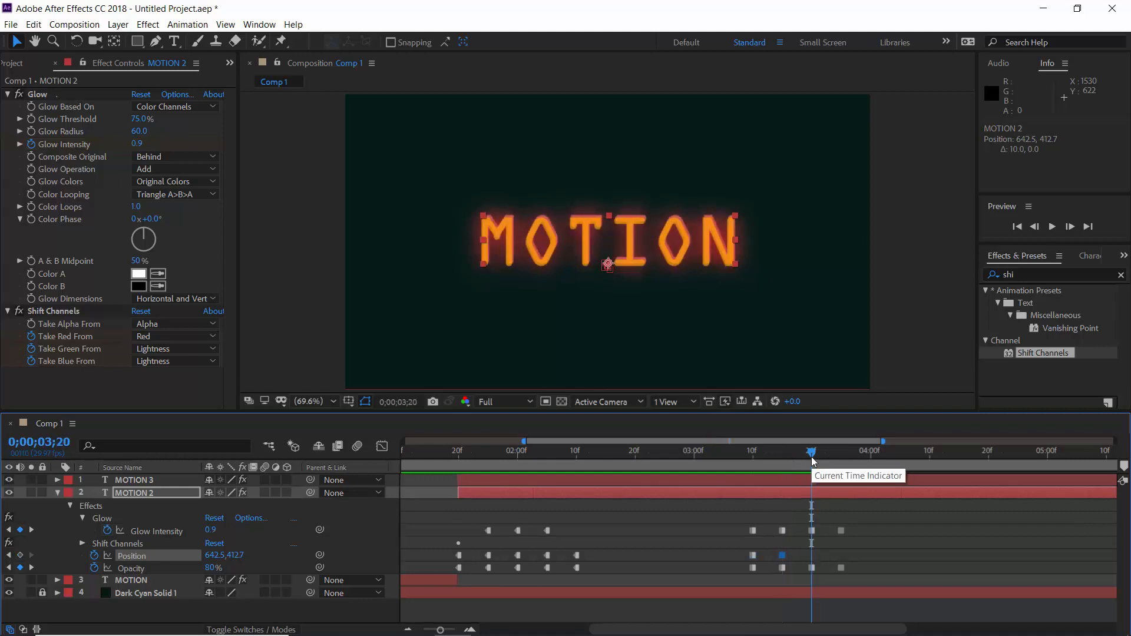
key(shift+Down)
key(Down)
key(Down)
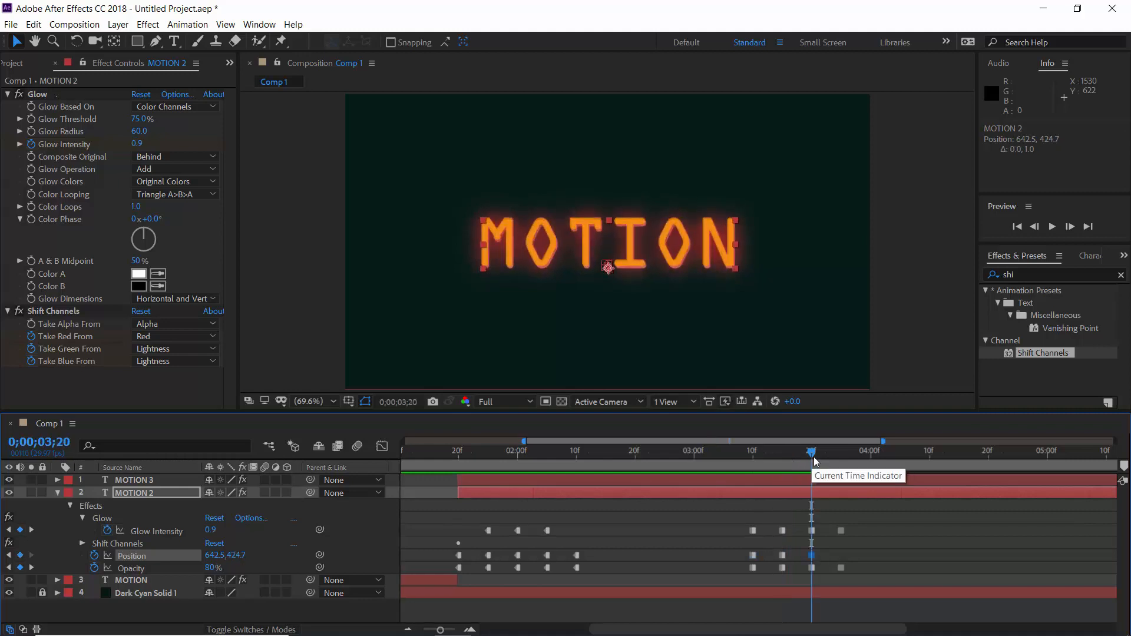
Step: Nudge MOTION 2 to Position 640.5, 411.7 at 0;00;03;25
click(842, 460)
key(shift+Up)
key(Up)
key(Up)
key(Up)
key(Up)
key(Up)
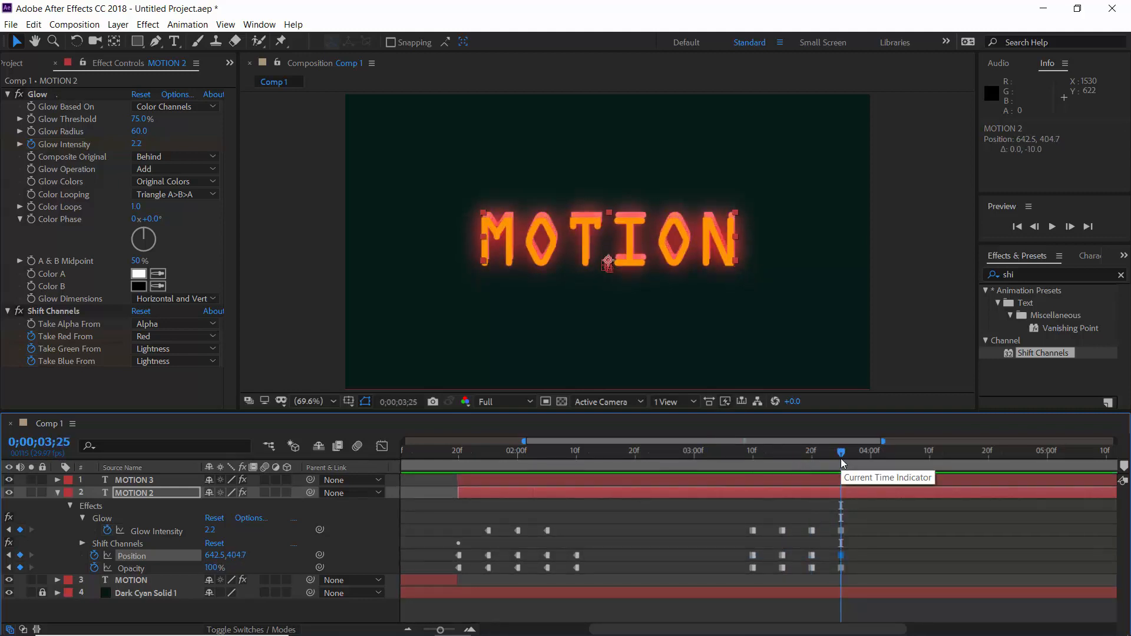
key(Left)
key(Left)
key(Down)
key(Down)
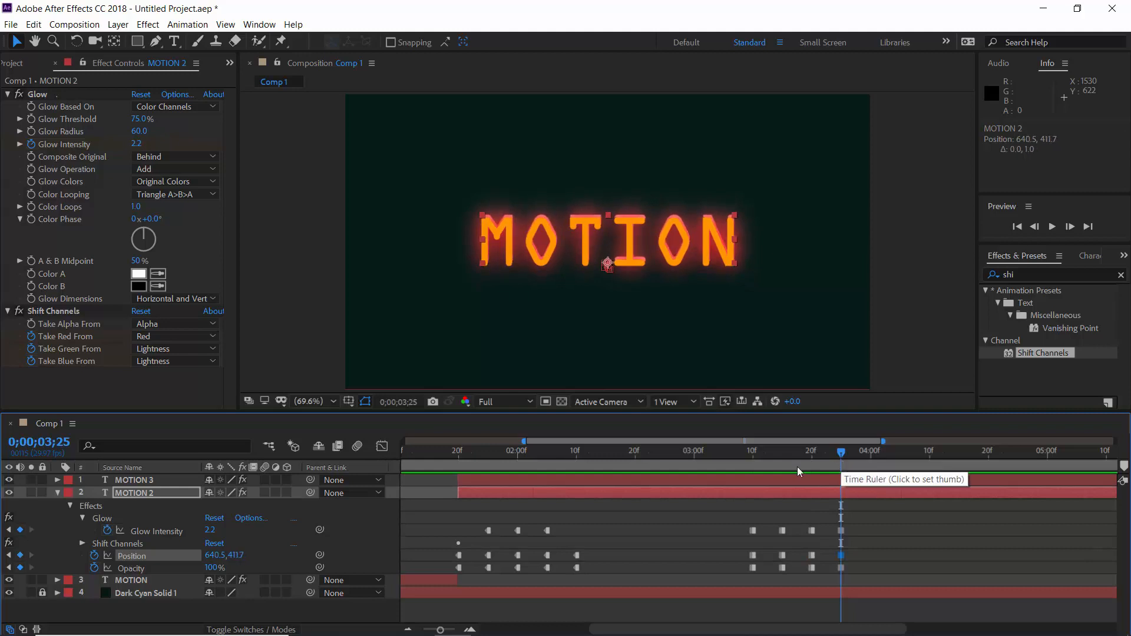
Step: Preview the channel-shift glitch from 0;00;01;20
click(458, 459)
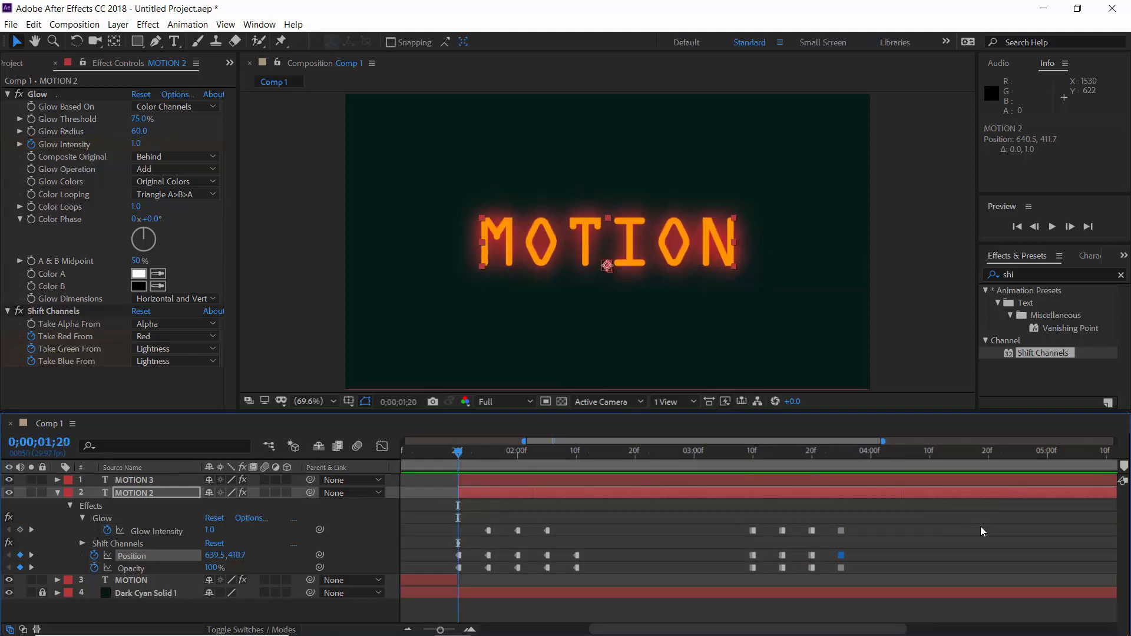
key(space)
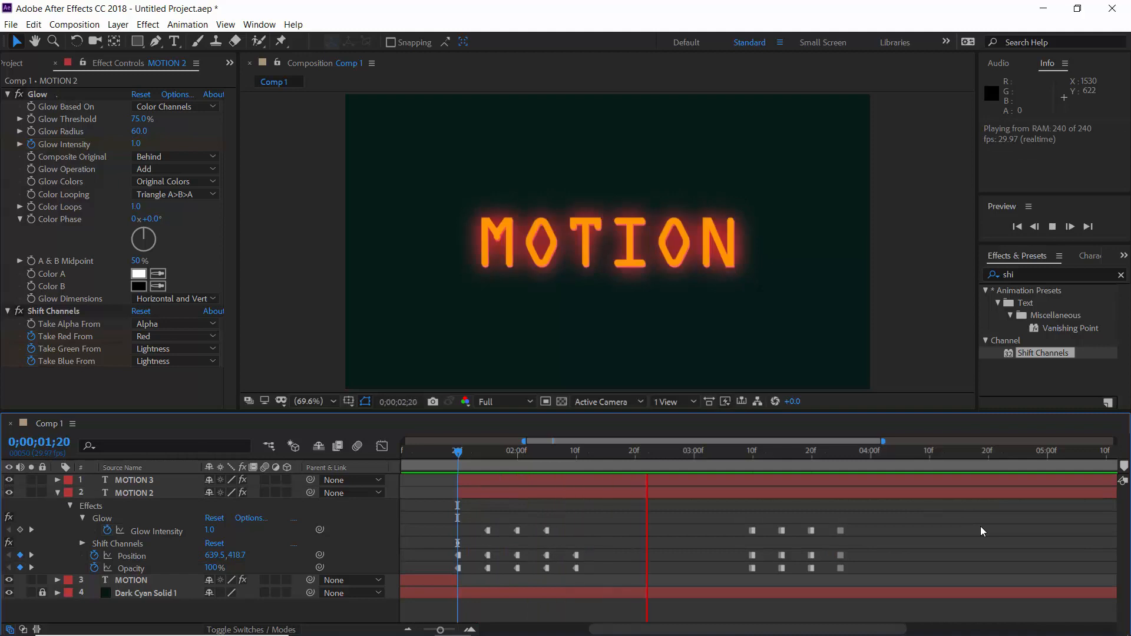
key(space)
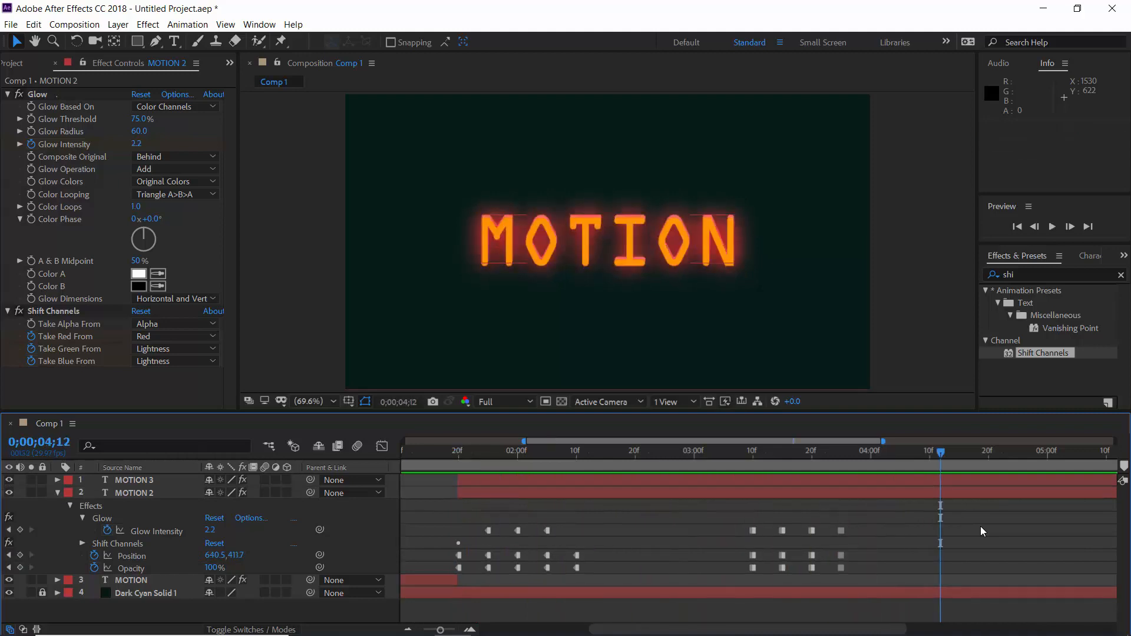
Step: Collapse MOTION 2's properties and end the work area at 0;00;05;00
click(57, 493)
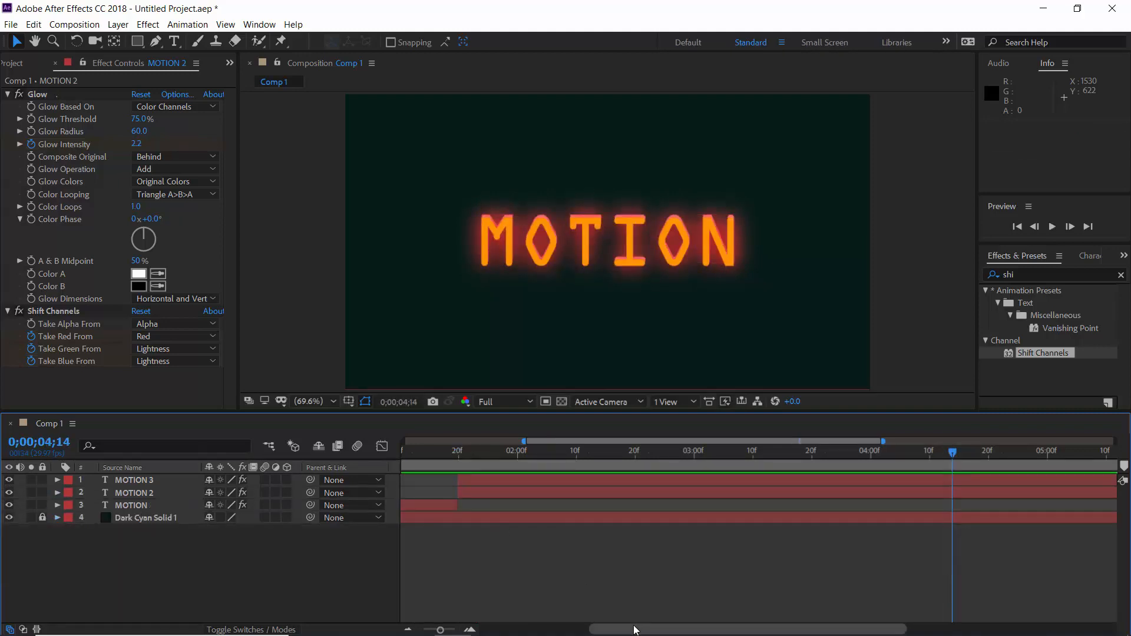
click(1047, 451)
key(n)
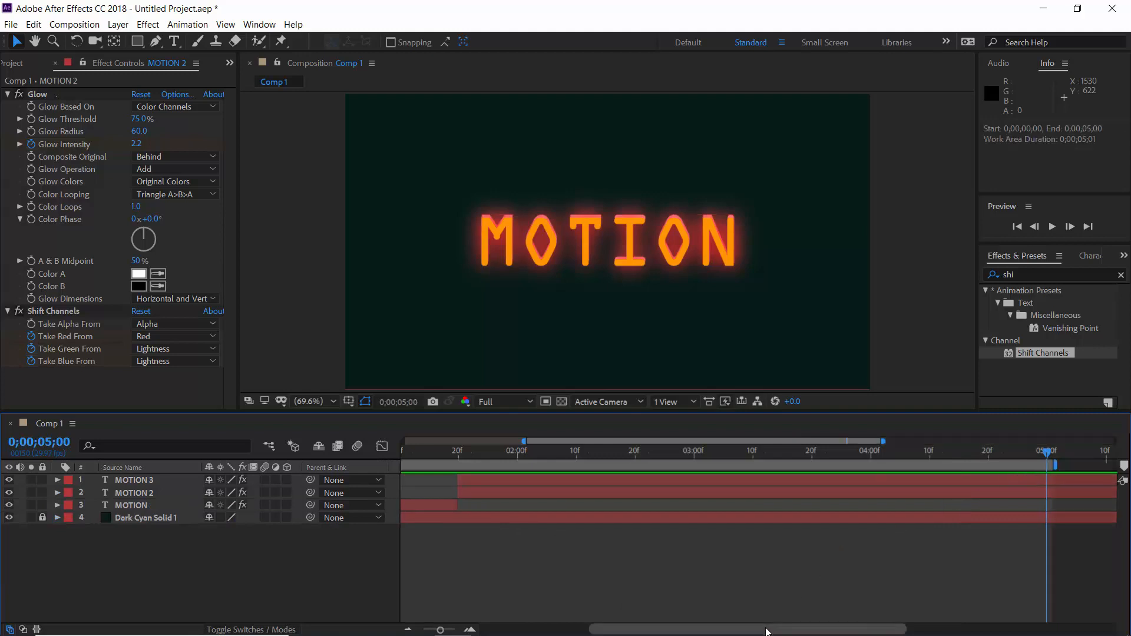
Step: Preview the whole animation from the beginning of the composition
drag(758, 629, 589, 595)
key(Home)
key(minus)
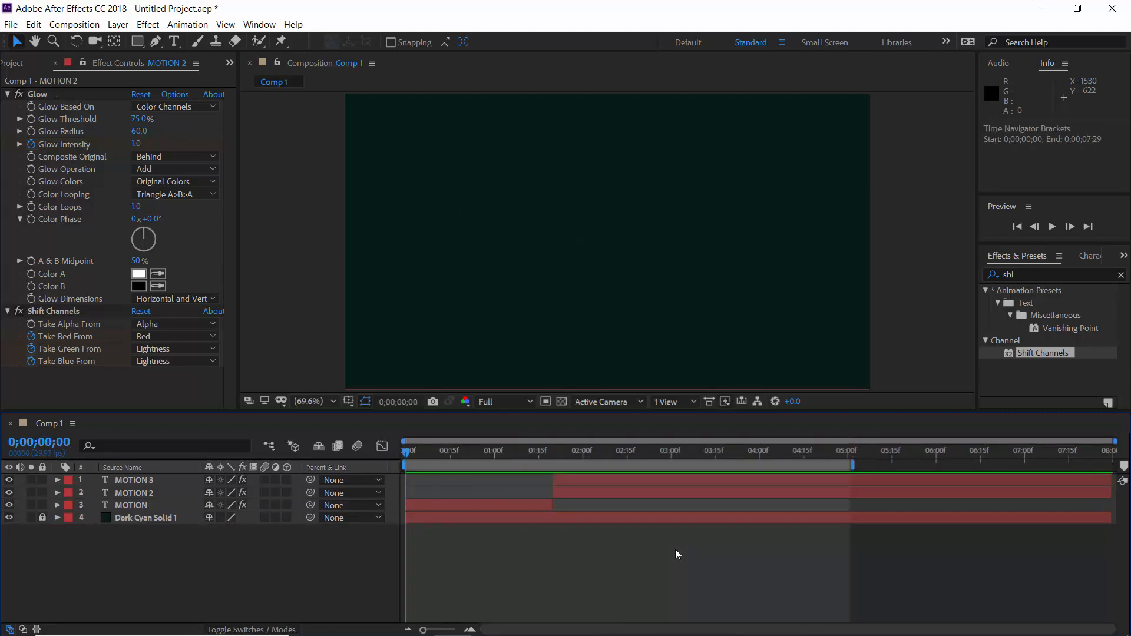
key(space)
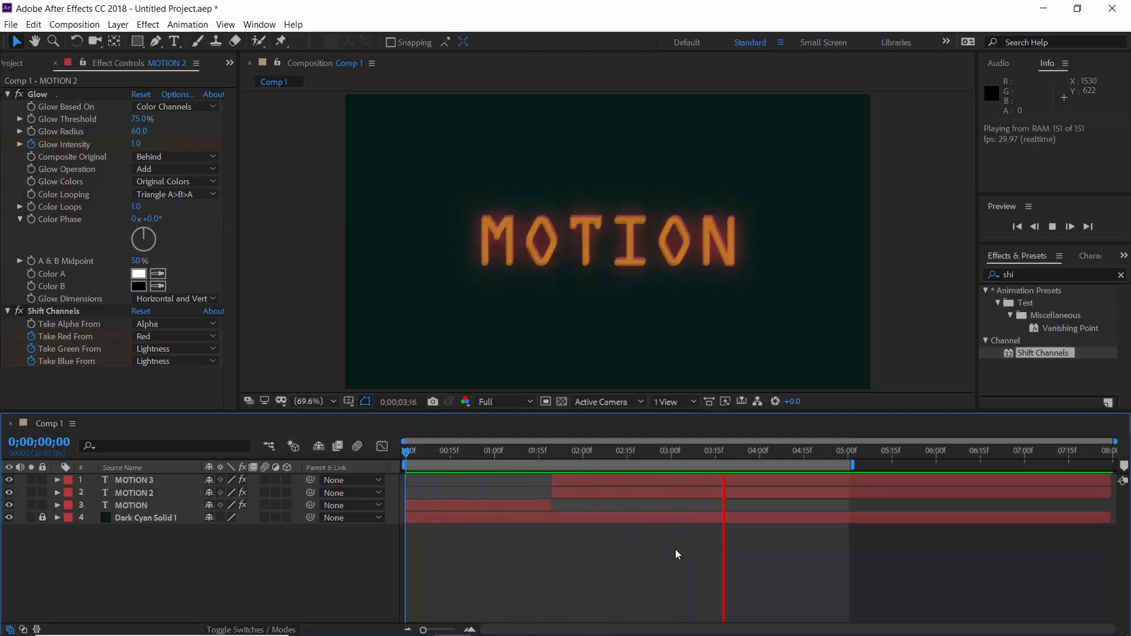
key(space)
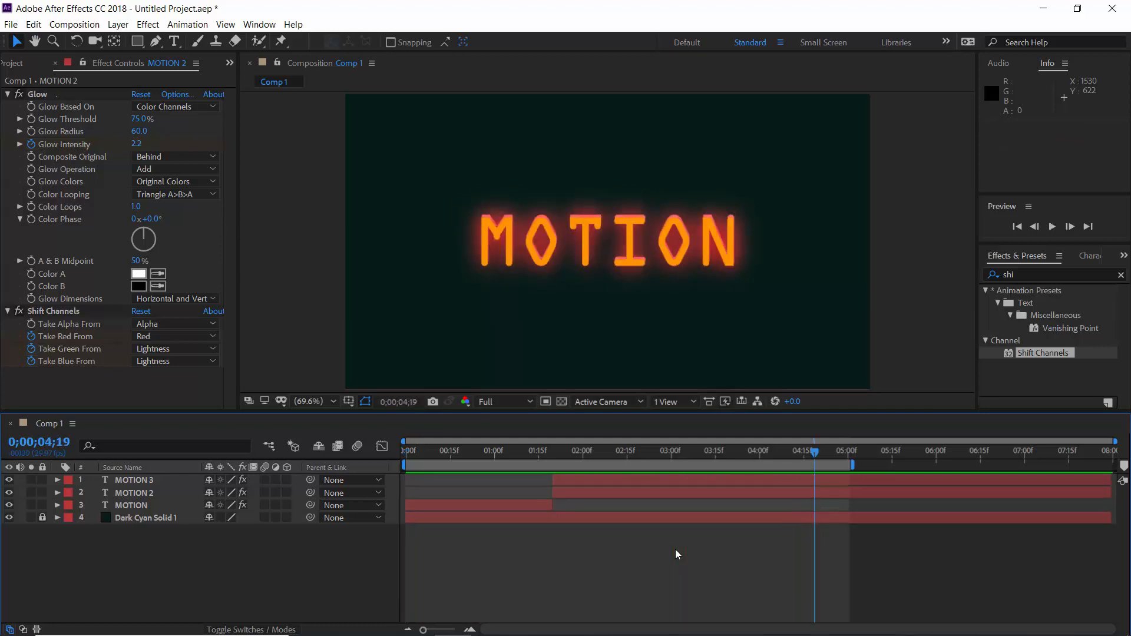
Step: Add a null object, trim its start to 0;00;01;20 and show its Scale property
click(117, 24)
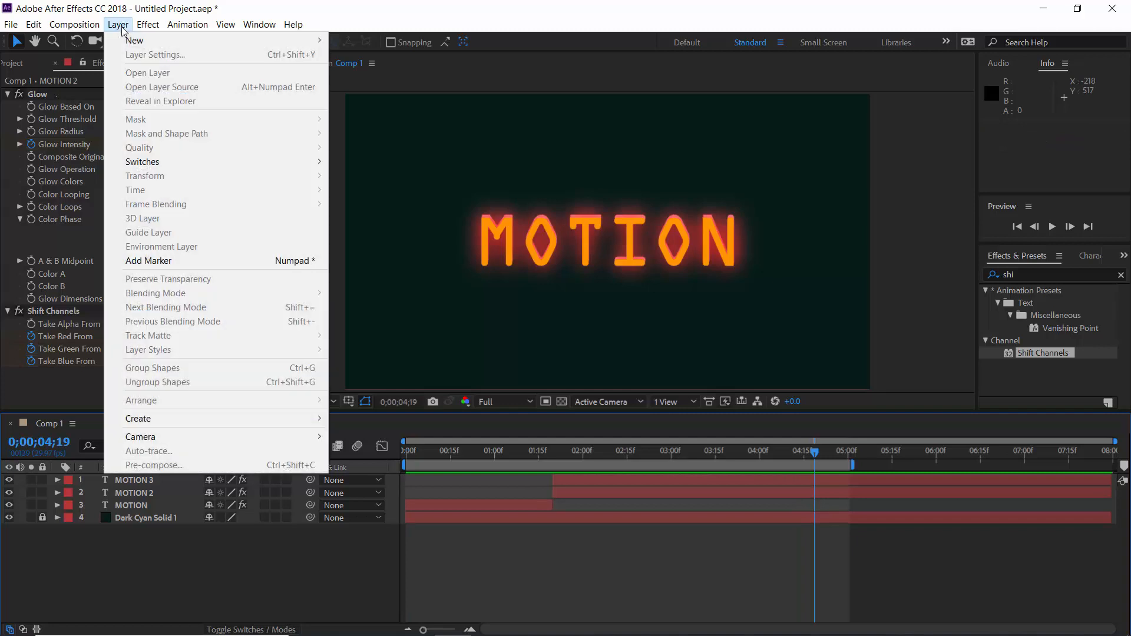
mouse_move(129, 41)
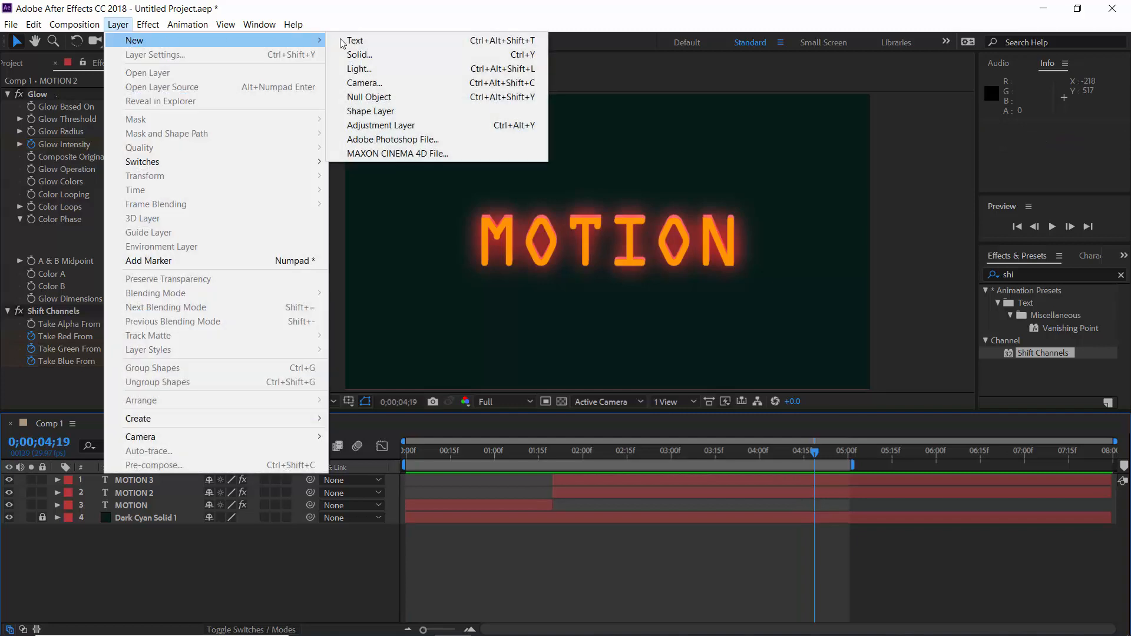
click(377, 101)
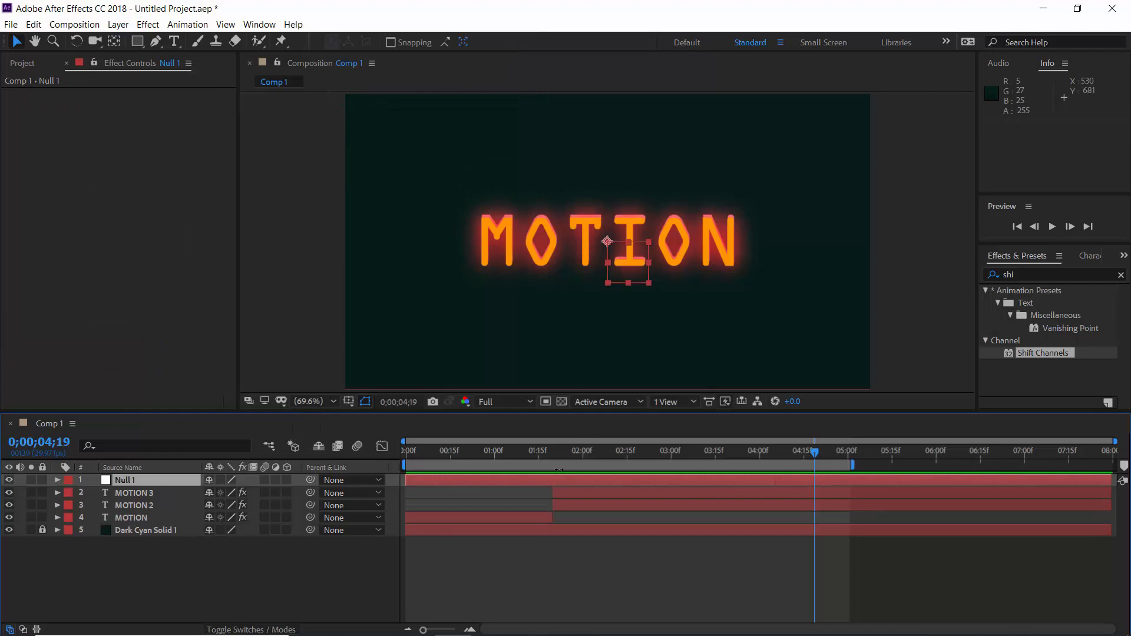
click(556, 454)
key(alt+bracketleft)
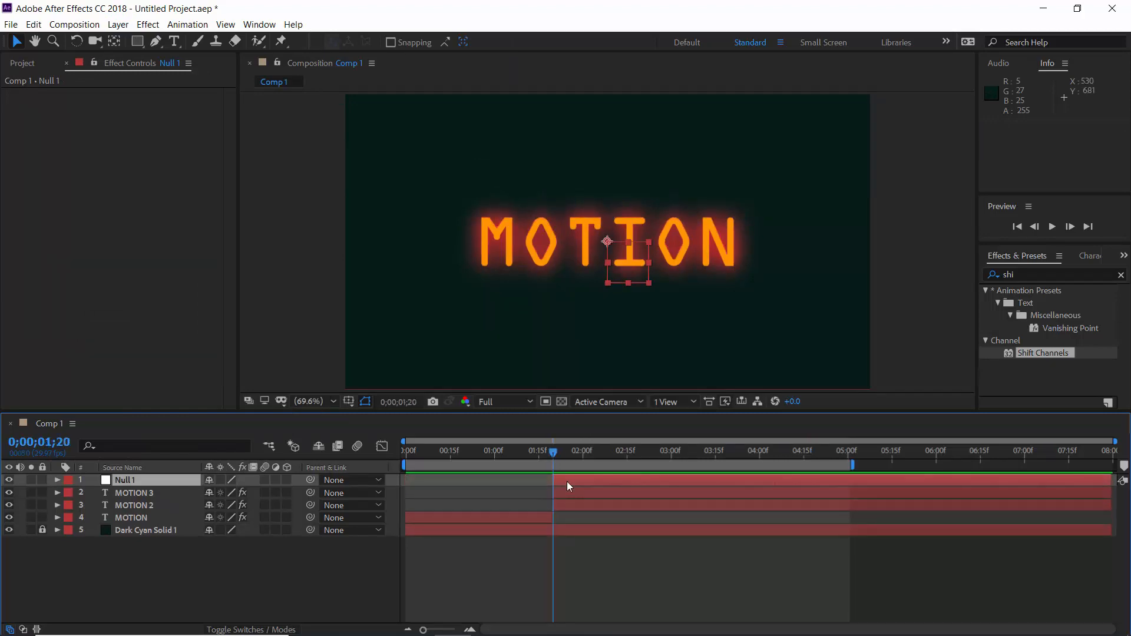
key(s)
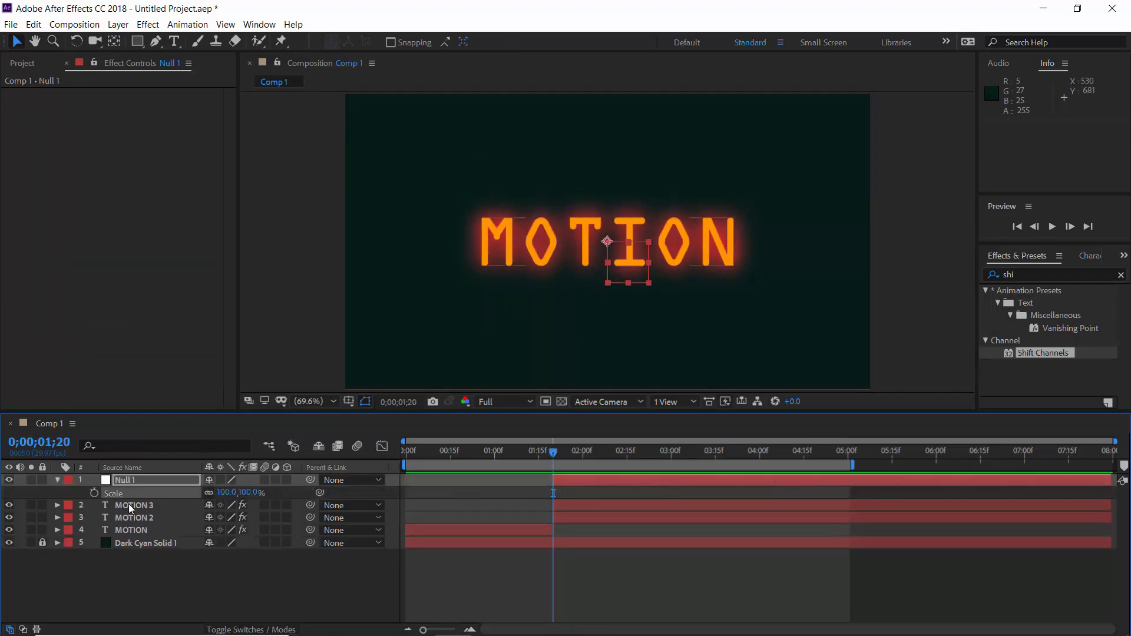
Step: Parent the MOTION 3 and MOTION 2 layers to Null 1 and hide the null
click(129, 505)
ctrl+click(130, 517)
drag(312, 504, 187, 481)
click(10, 482)
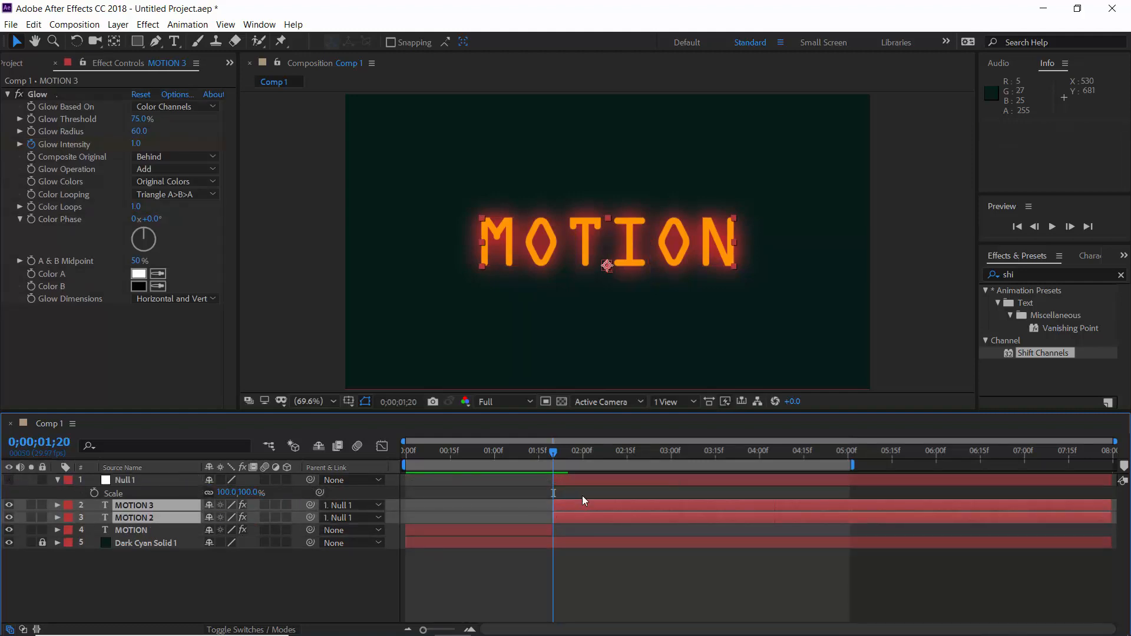
Step: Start keyframing Null 1's Scale at 0;00;01;20 and set it to 102% at 0;00;05;00
click(582, 496)
click(96, 493)
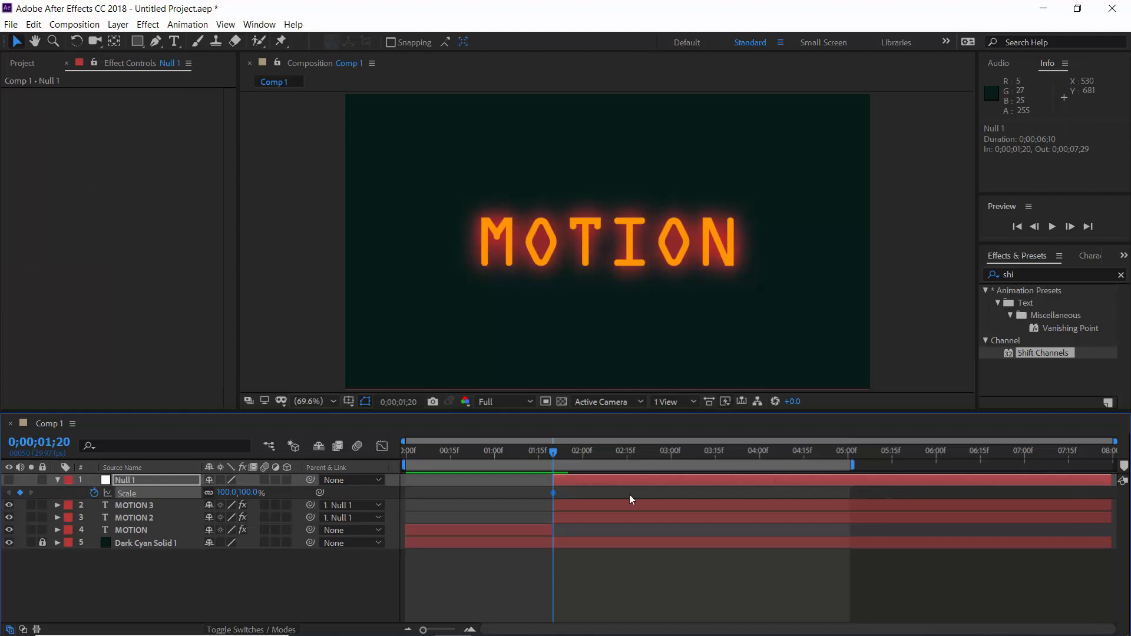
click(846, 455)
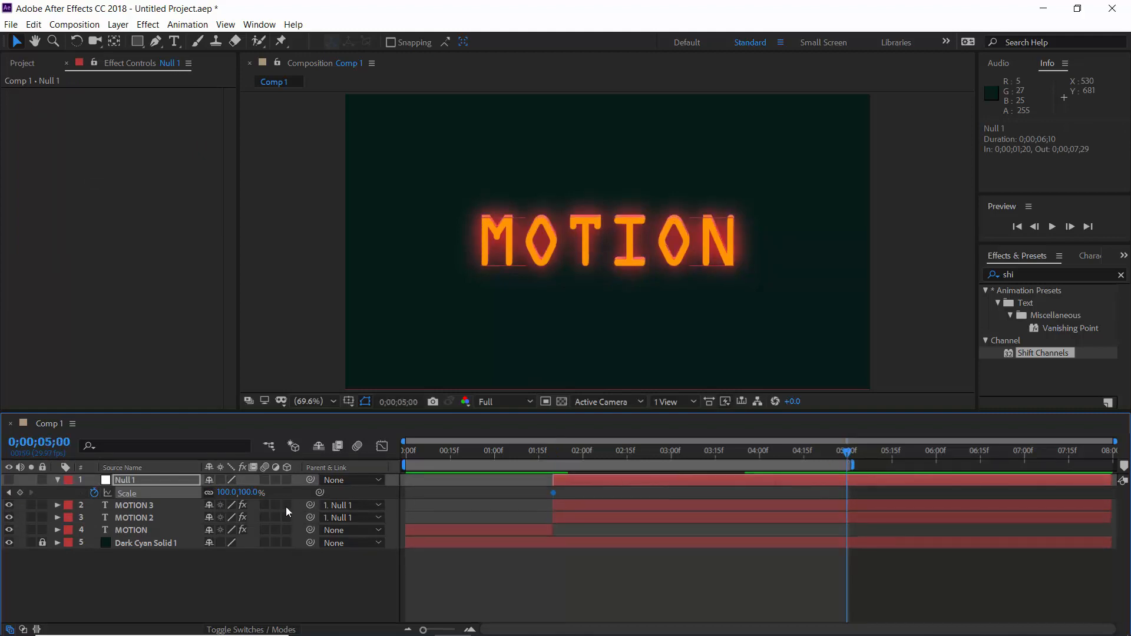
click(255, 494)
text(102)
key(Return)
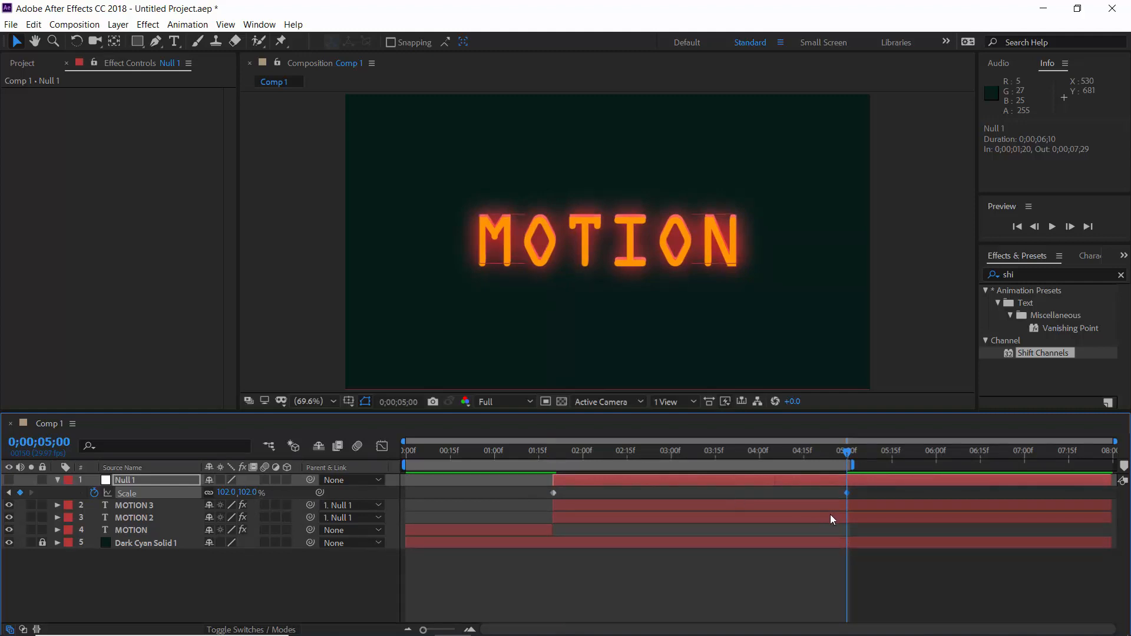
Step: Trim the end of the MOTION 2 layer to its last keyframes at 0;00;03;25 and collapse its properties
click(831, 519)
key(u)
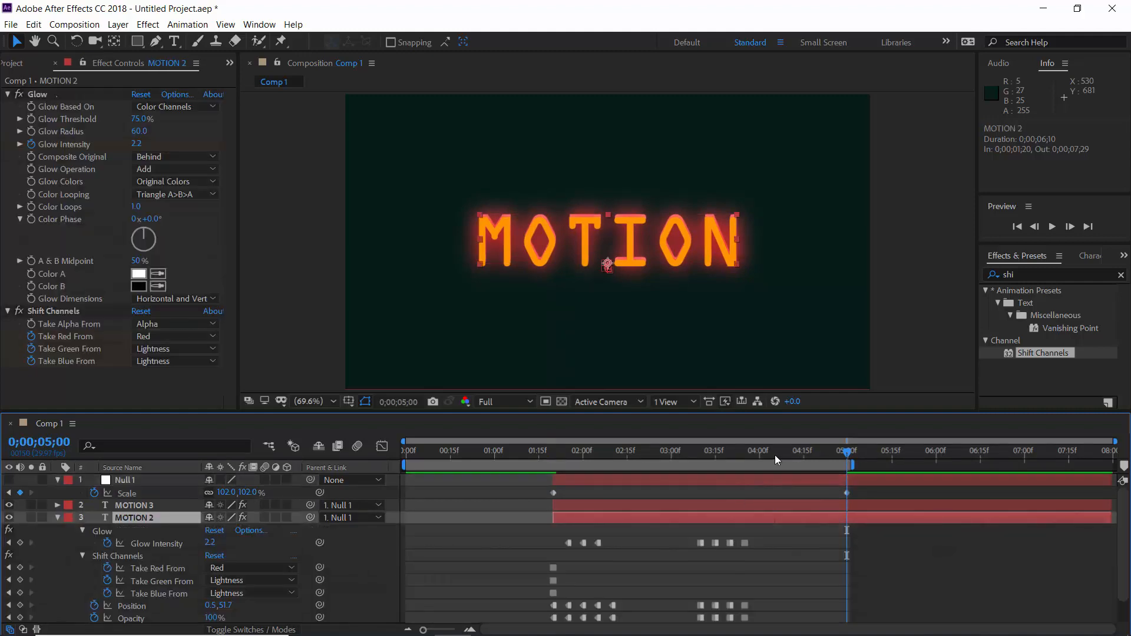
click(745, 458)
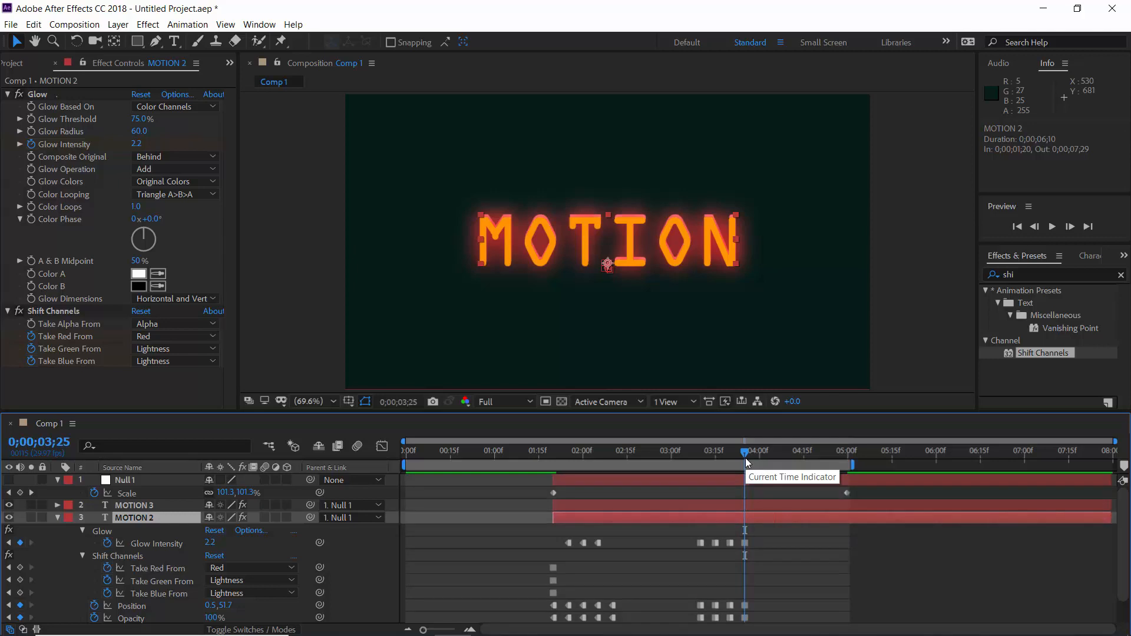
key(alt+bracketright)
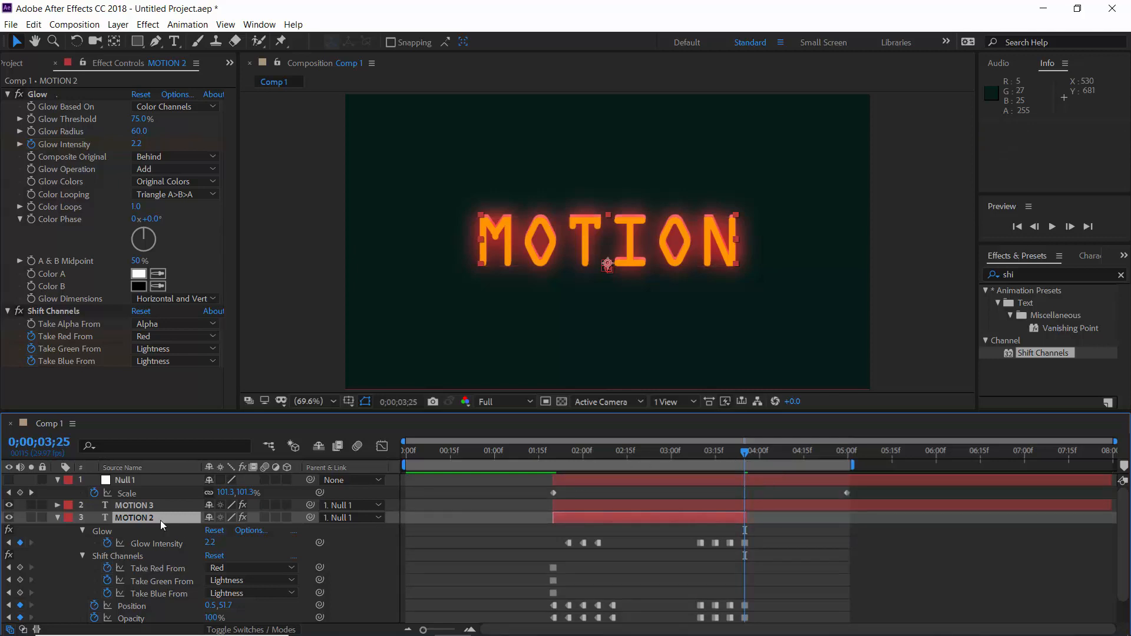
click(57, 517)
Step: Play back the composition from 0;00;00;00 to check the trimmed glitch and the slow scale-up
drag(421, 454, 404, 455)
click(576, 581)
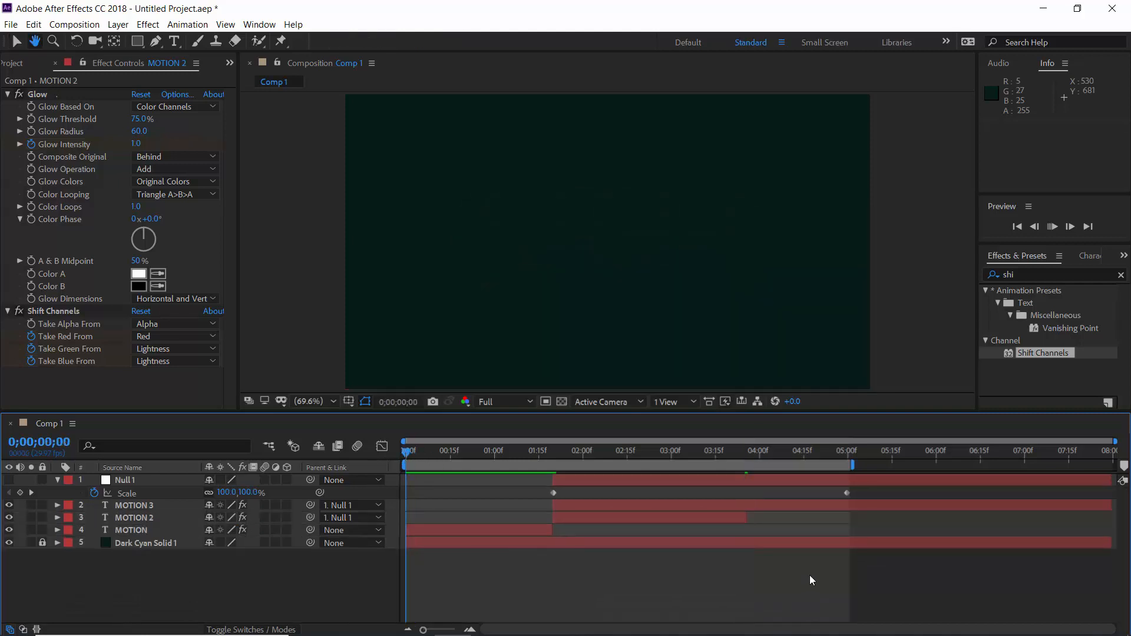
key(space)
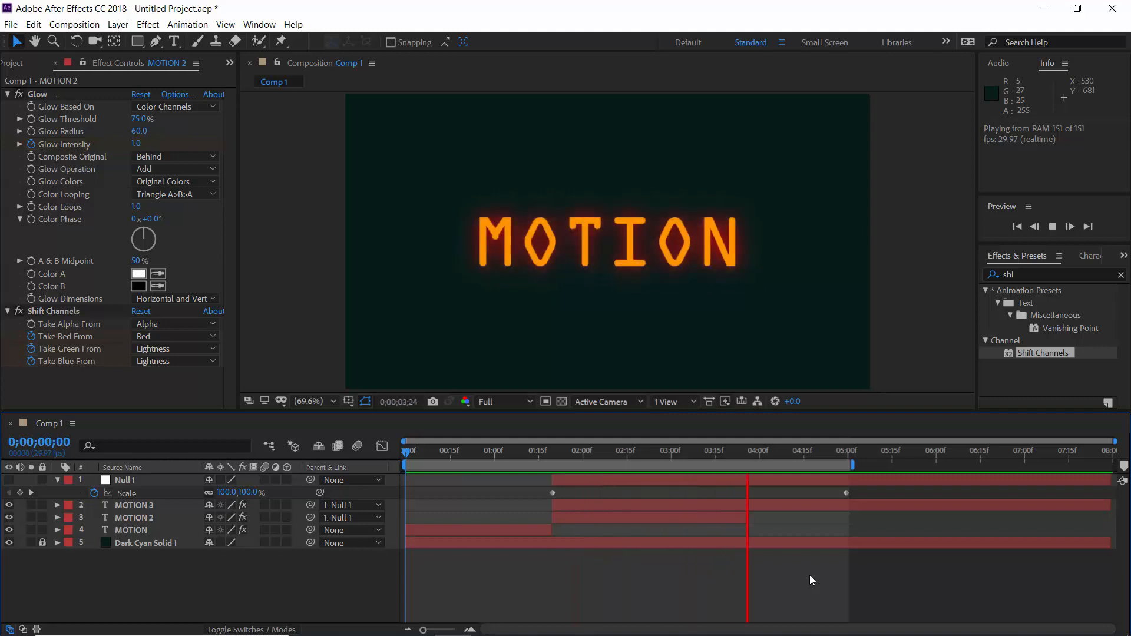
key(space)
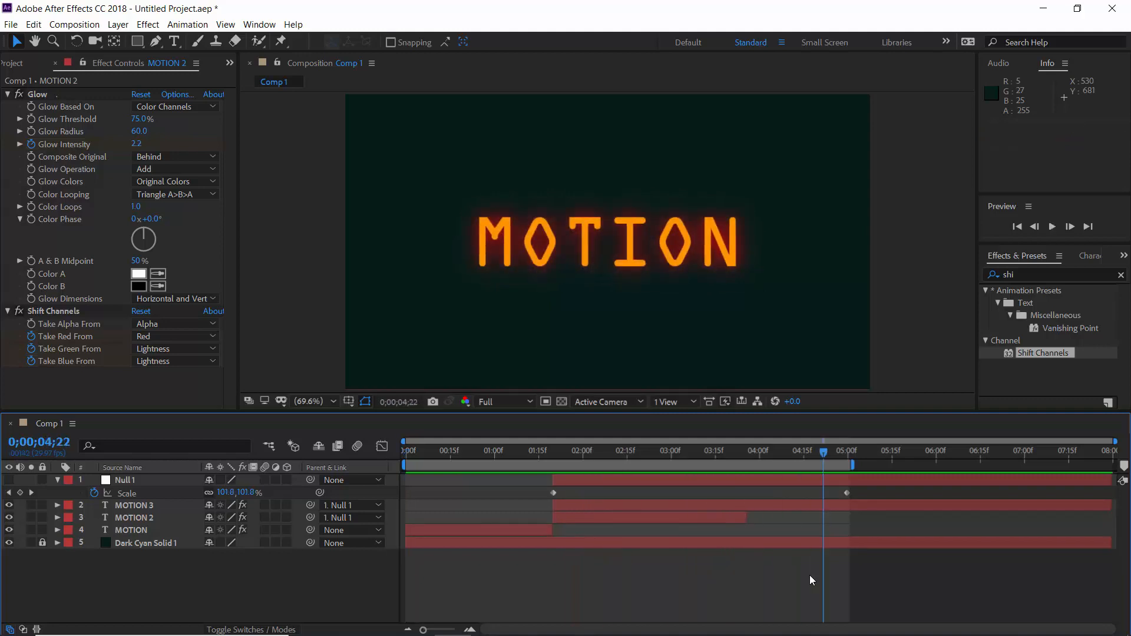